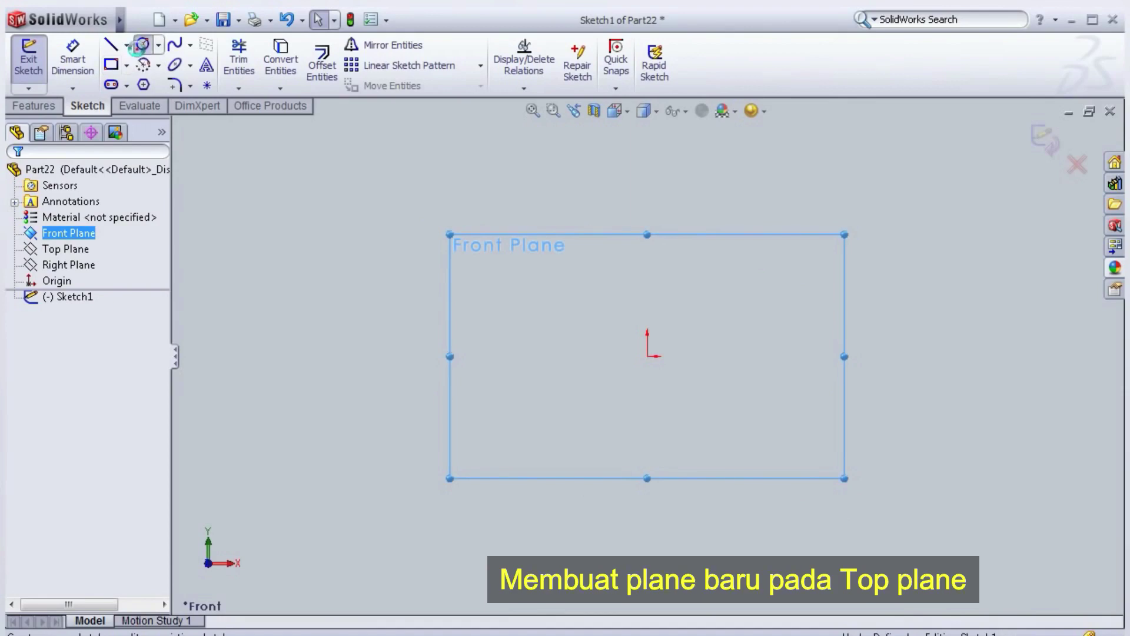
# Sketch a circle centred on the origin and set its diameter to 3 mm
pyautogui.click(647, 356)
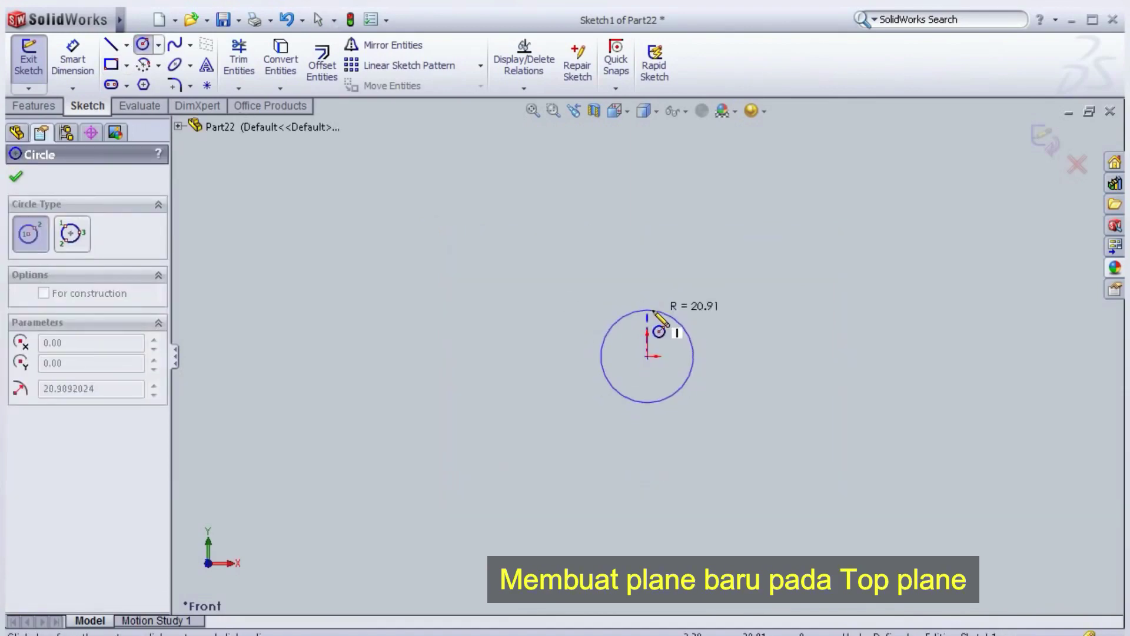
pyautogui.click(647, 310)
pyautogui.click(73, 59)
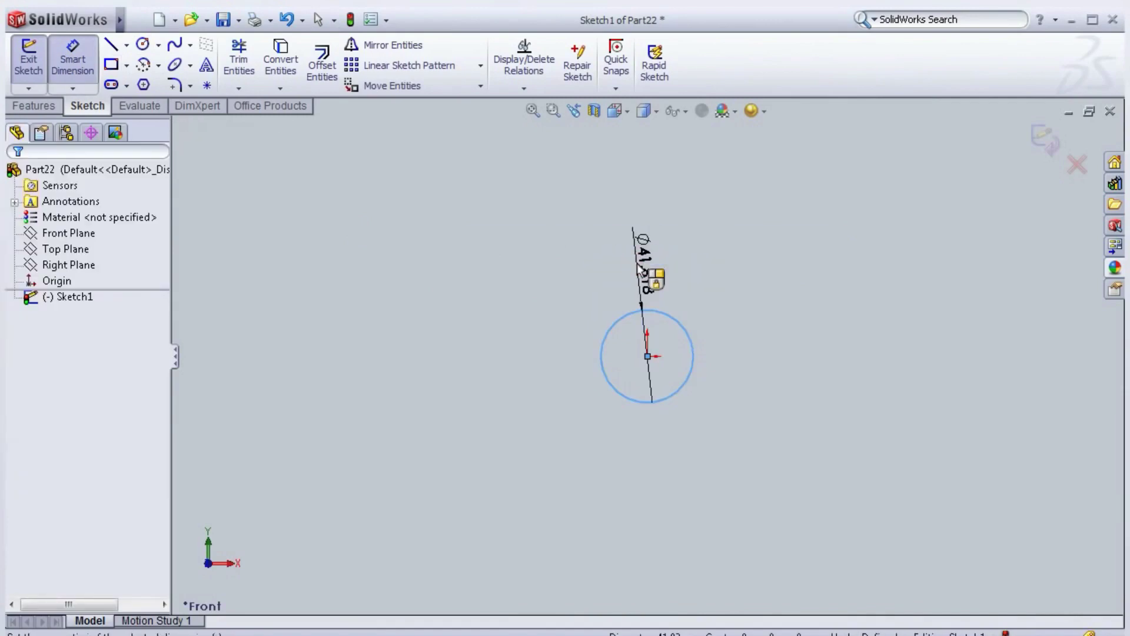
pyautogui.click(639, 268)
pyautogui.write('3')
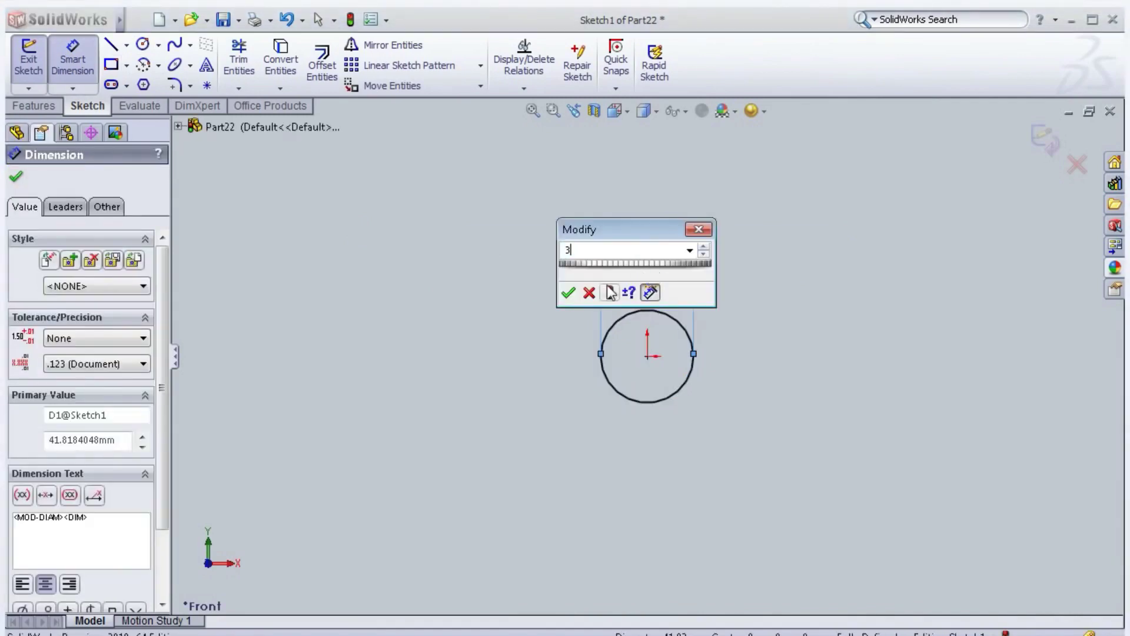
pyautogui.press('Return')
# Extrude the 3 mm circle as a blind boss 19 mm deep to form the screw's shaft
pyautogui.click(33, 106)
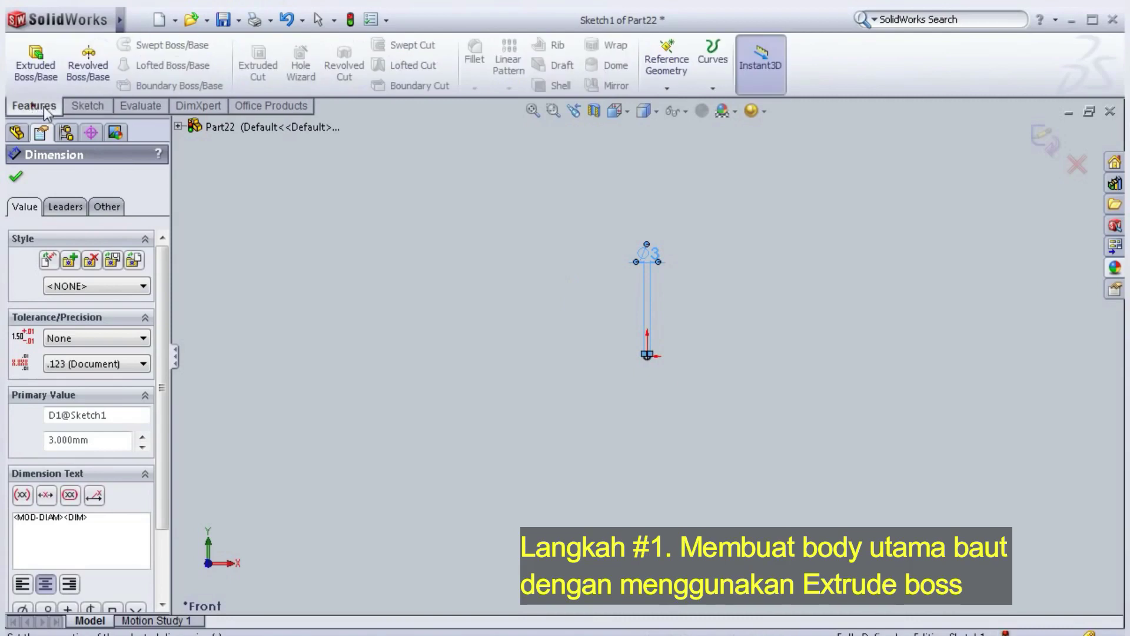
pyautogui.click(35, 65)
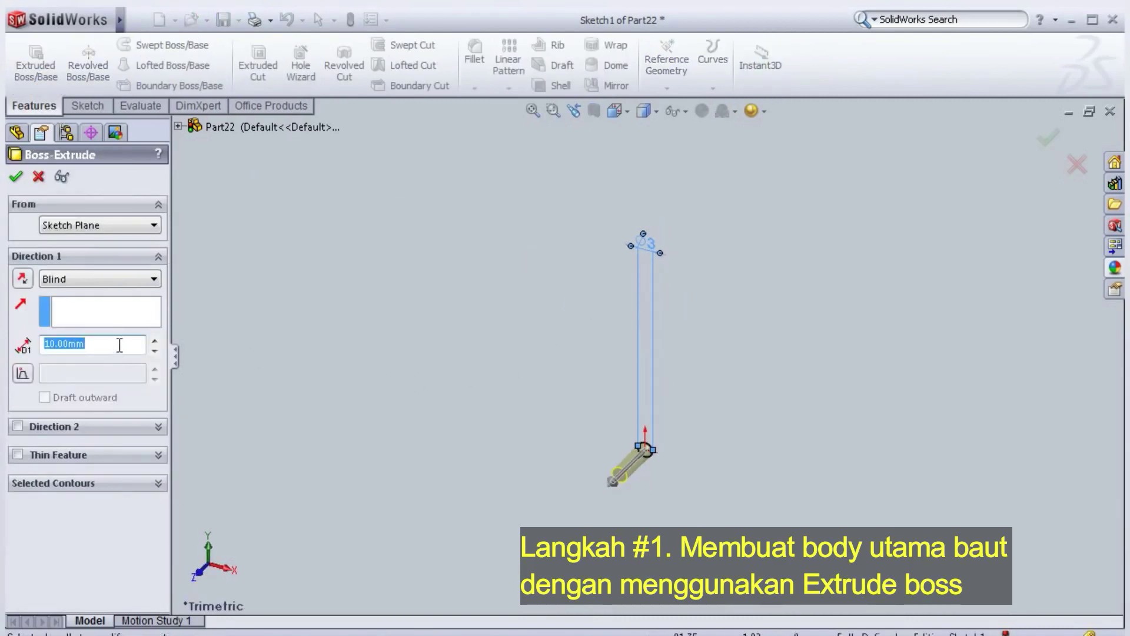
pyautogui.write('19')
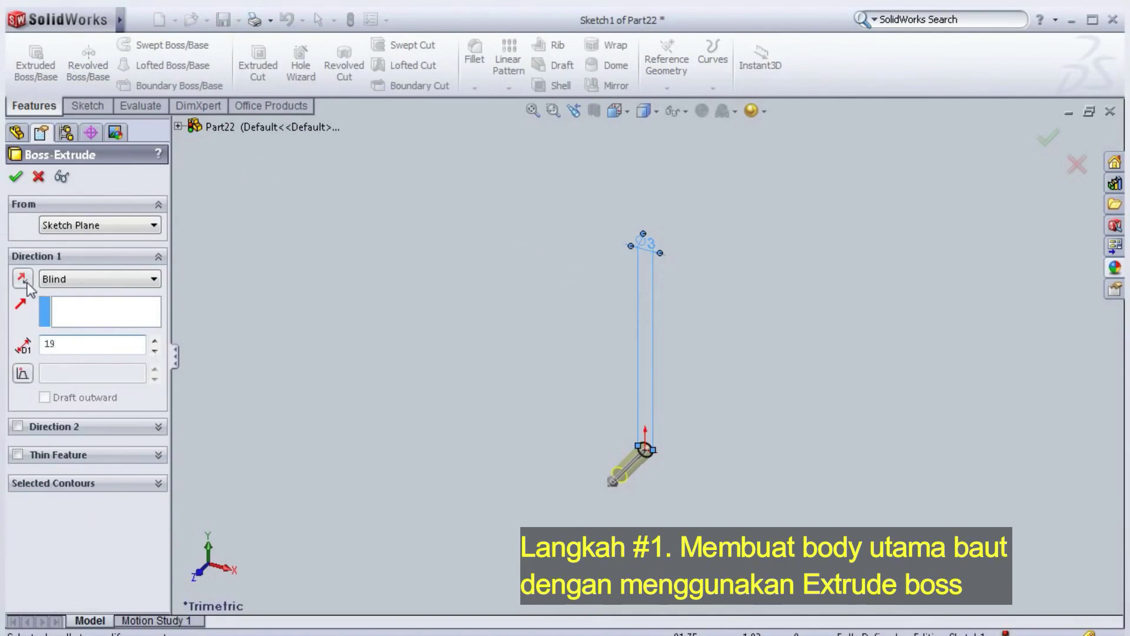
pyautogui.press('Return')
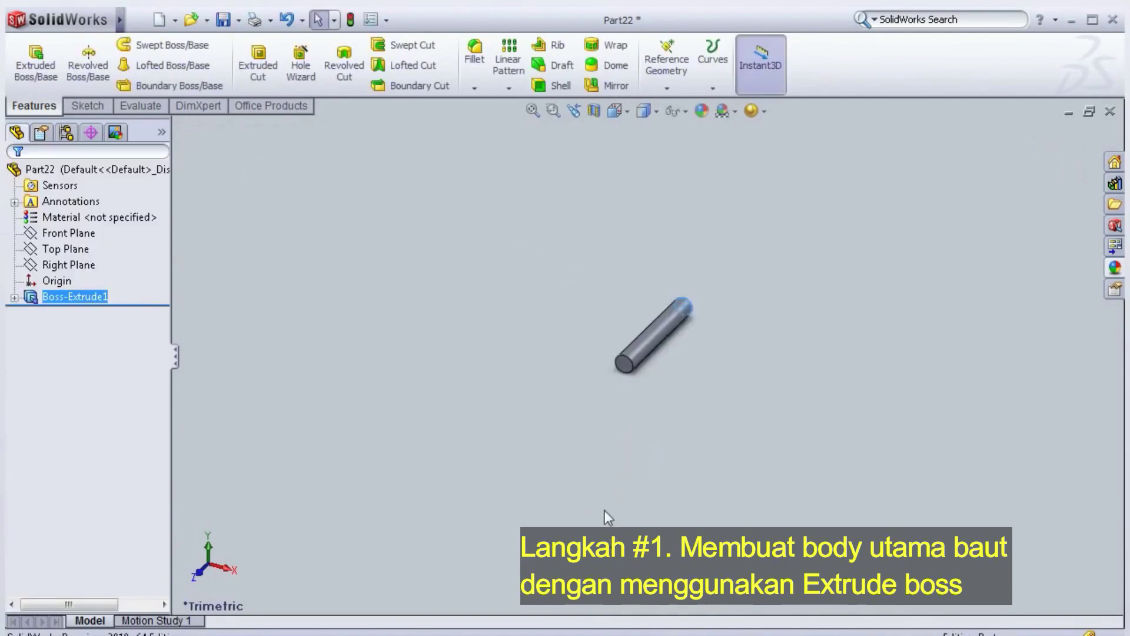
# Start a sketch on the shaft's rear end face, view it straight on, and convert the face's circular edge into the sketch
pyautogui.scroll(-2, 630, 359)
pyautogui.scroll(2, 605, 313)
pyautogui.scroll(-5, 626, 326)
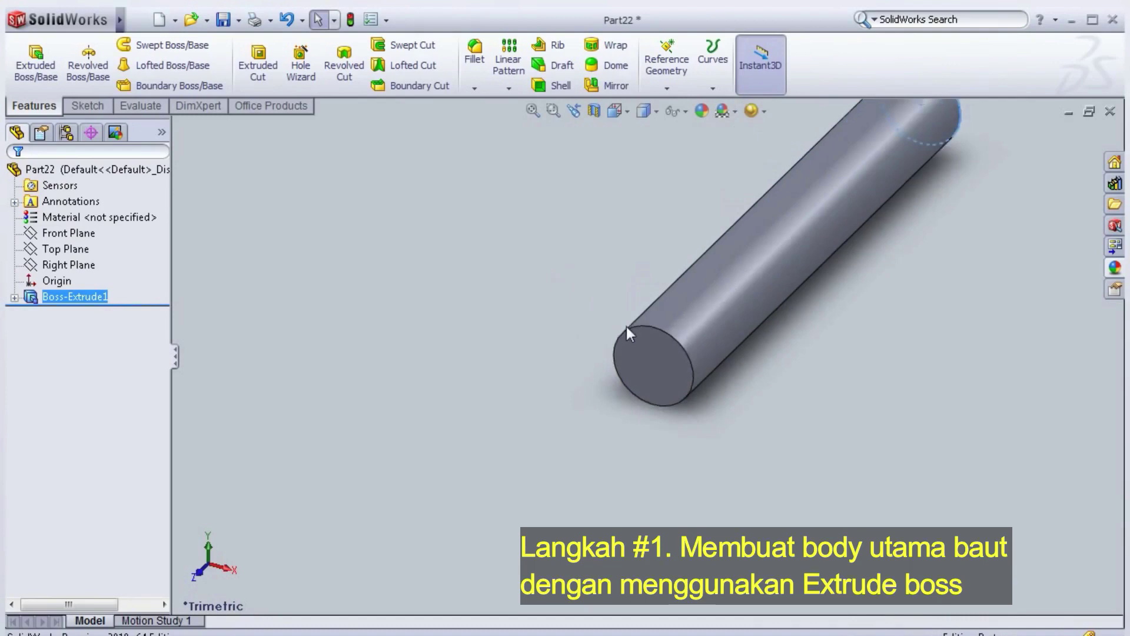
pyautogui.scroll(-1, 715, 416)
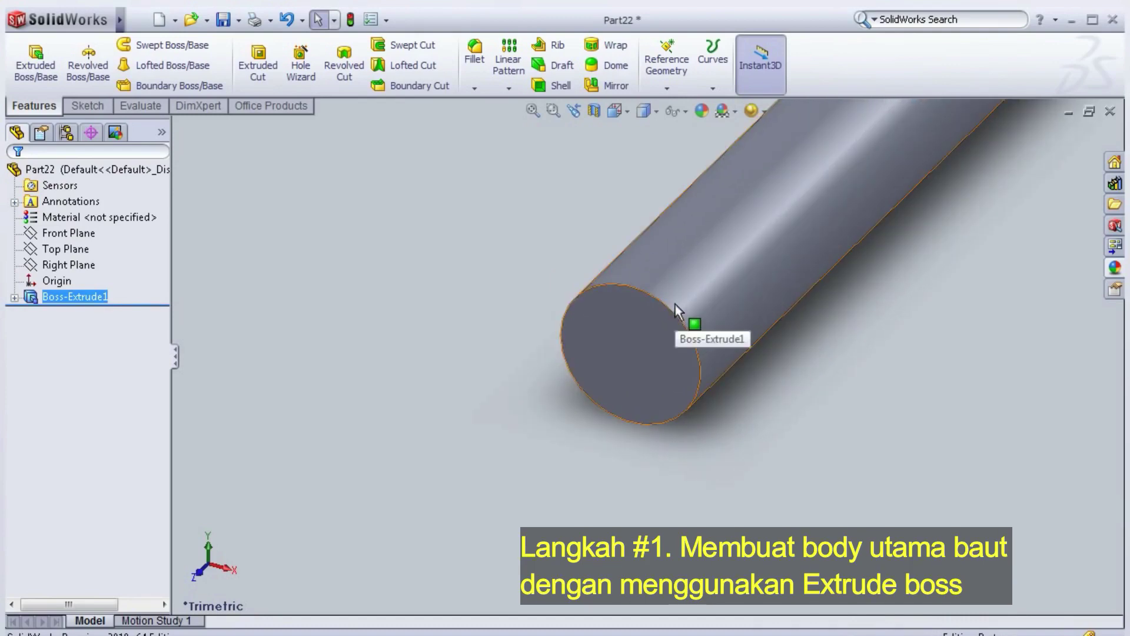
pyautogui.scroll(2, 706, 320)
pyautogui.moveTo(877, 259); pyautogui.dragTo(741, 349, button='middle')
pyautogui.scroll(-5, 701, 267)
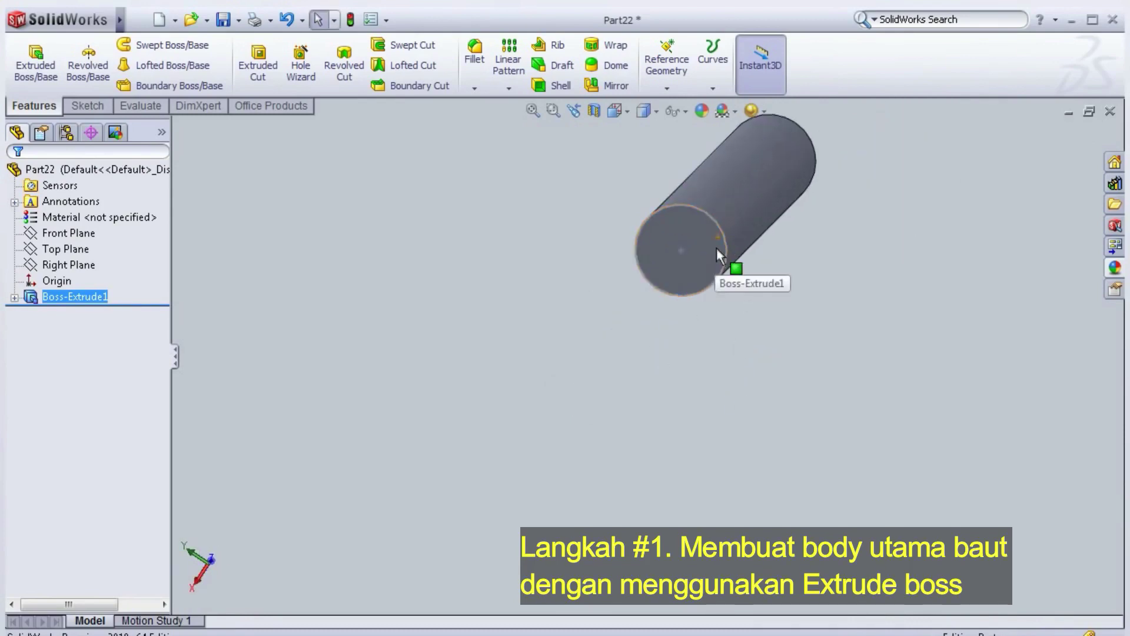
pyautogui.click(704, 247)
pyautogui.click(755, 190)
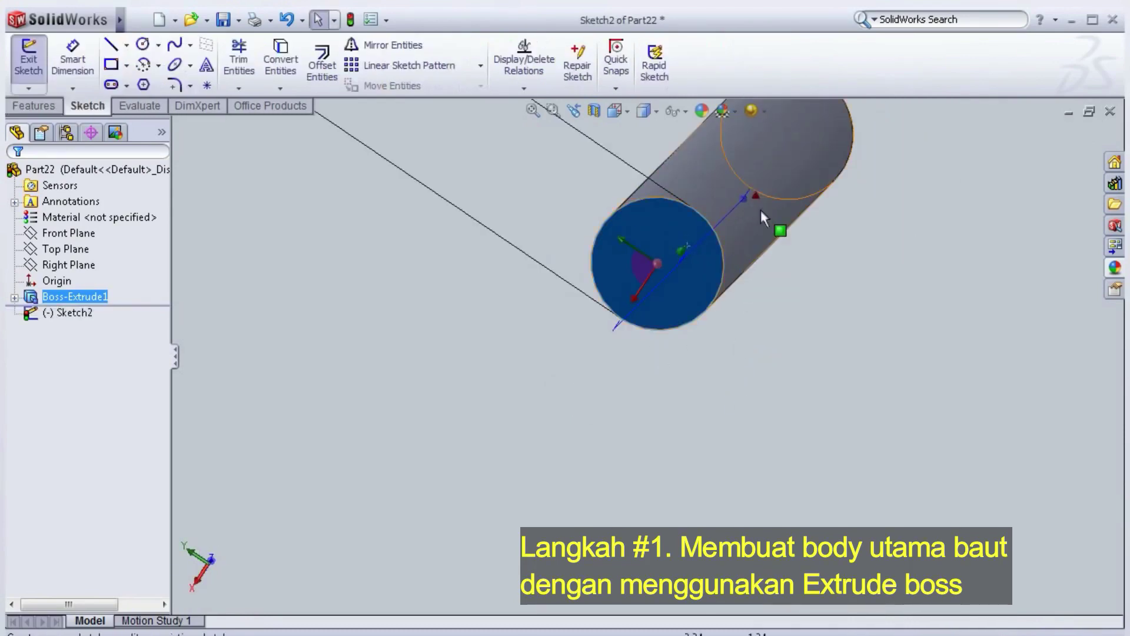
pyautogui.press('space')
pyautogui.doubleClick(799, 357)
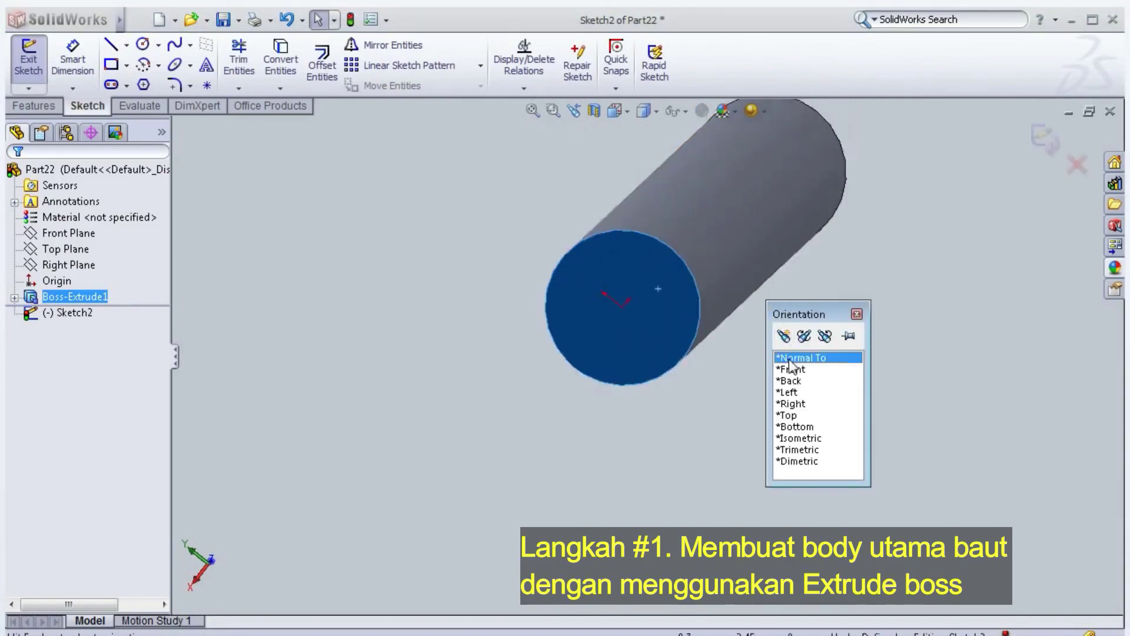
pyautogui.click(527, 176)
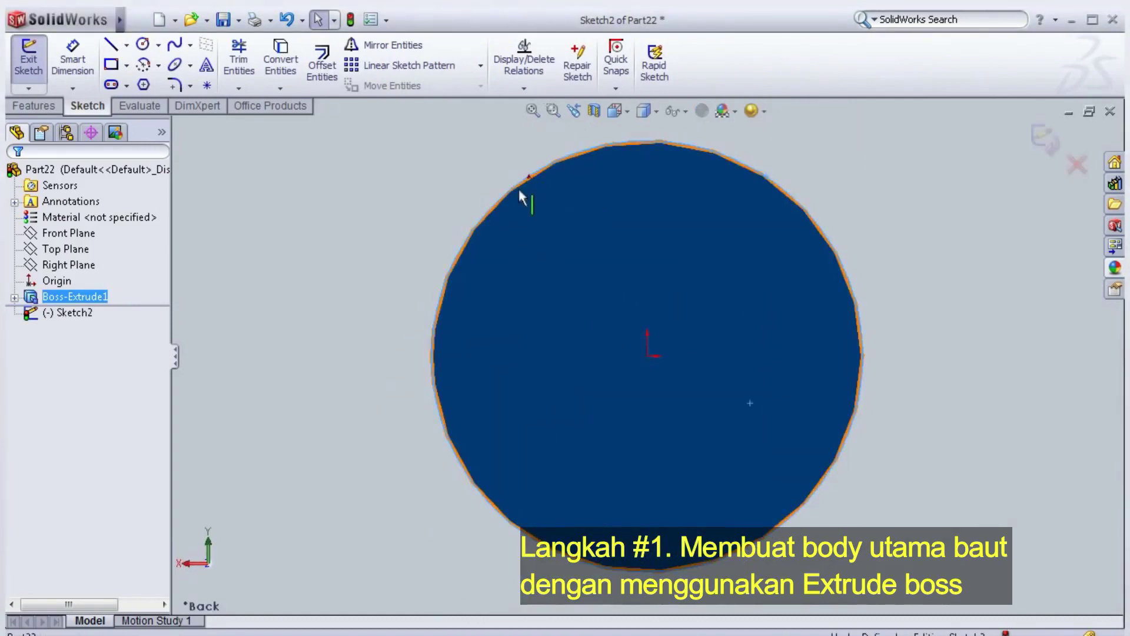
pyautogui.click(273, 65)
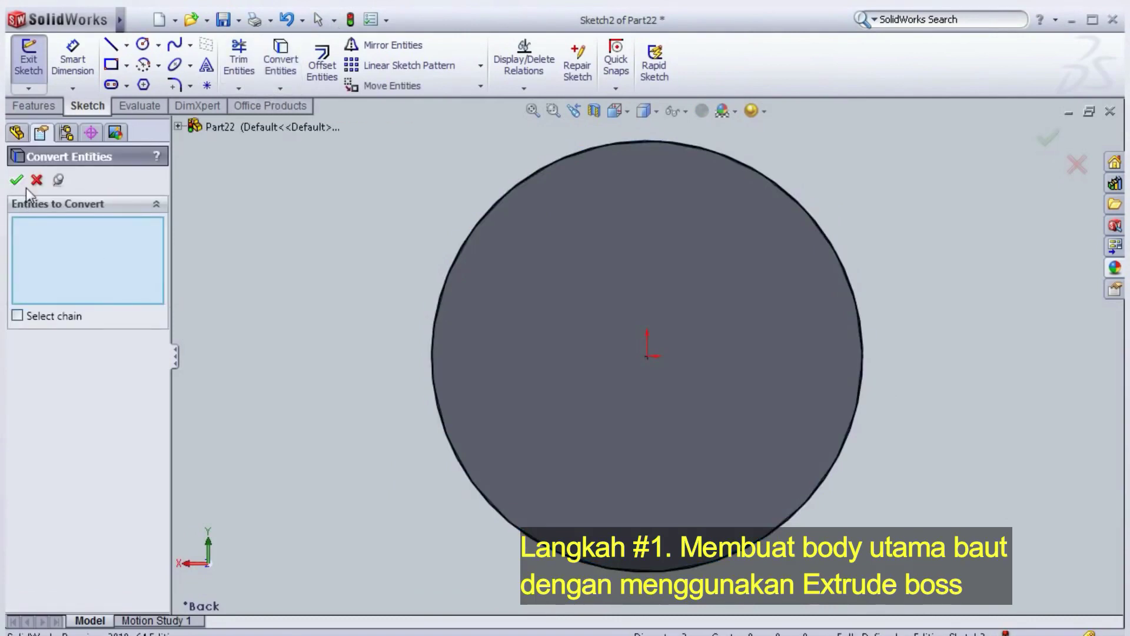
pyautogui.click(16, 179)
# Extrude the converted circle 7 mm with a 12-degree inward draft to form the pointed tip
pyautogui.click(33, 104)
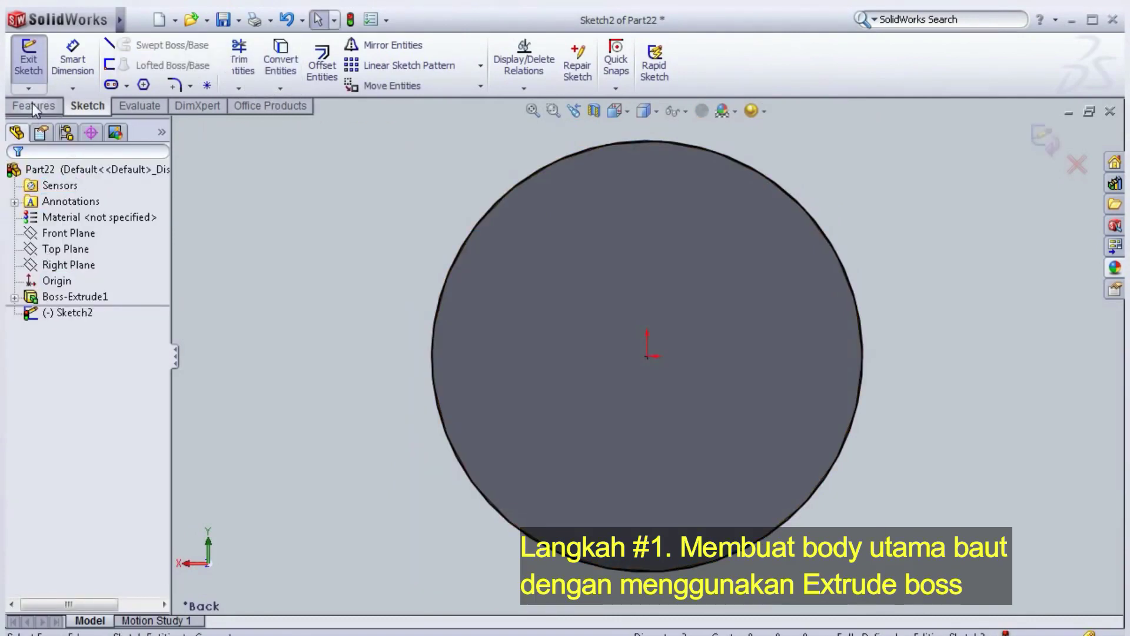
pyautogui.click(35, 61)
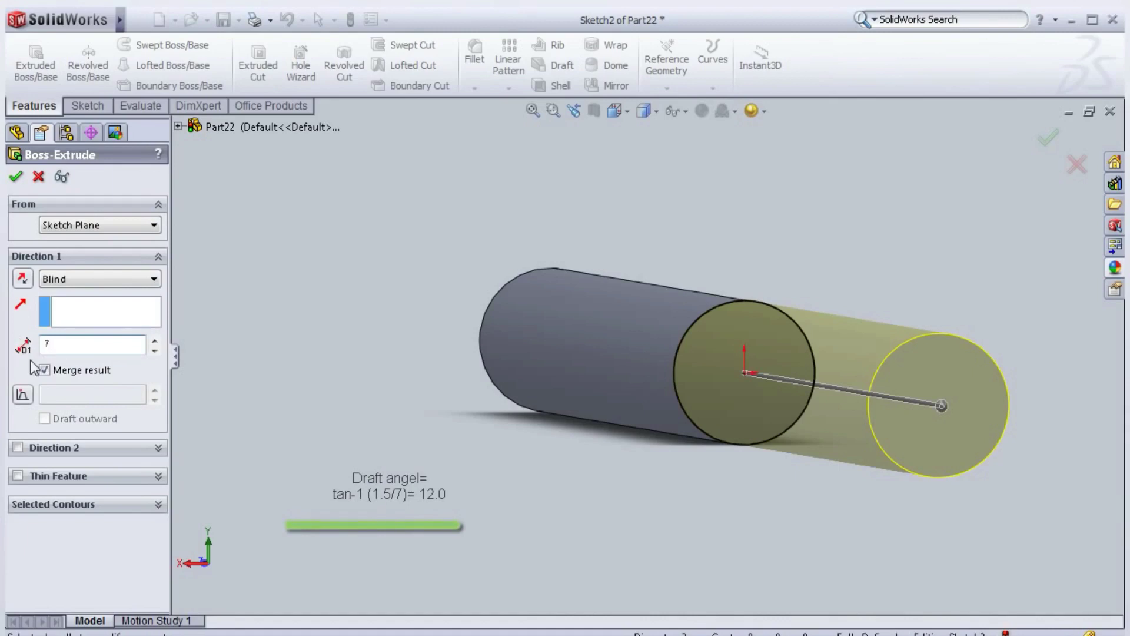
pyautogui.click(31, 394)
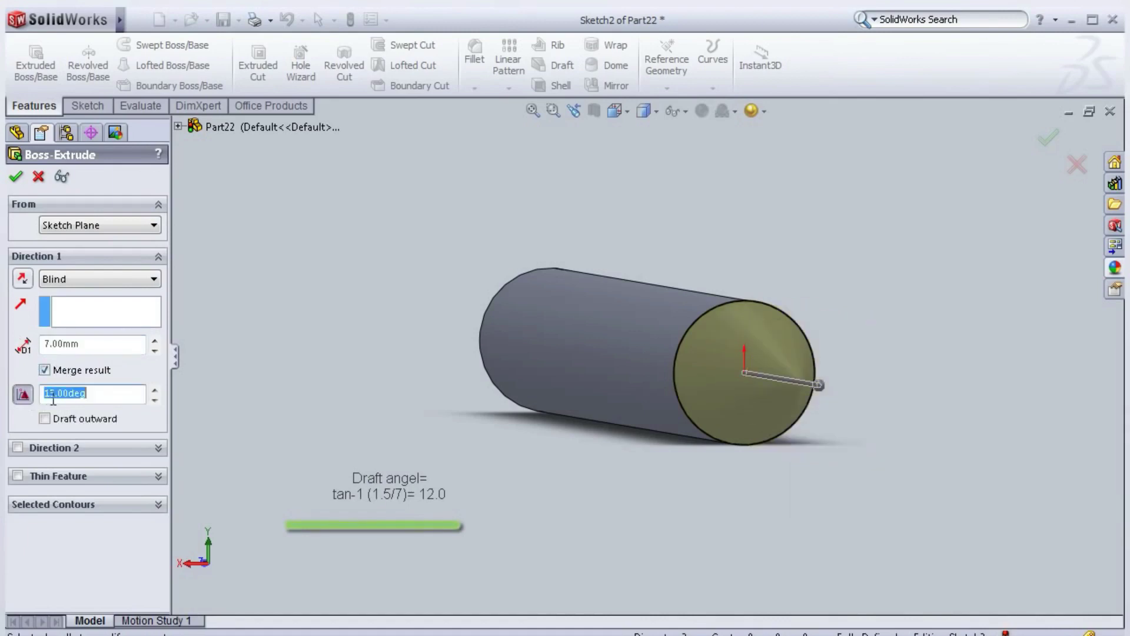
pyautogui.write('12')
pyautogui.press('Return')
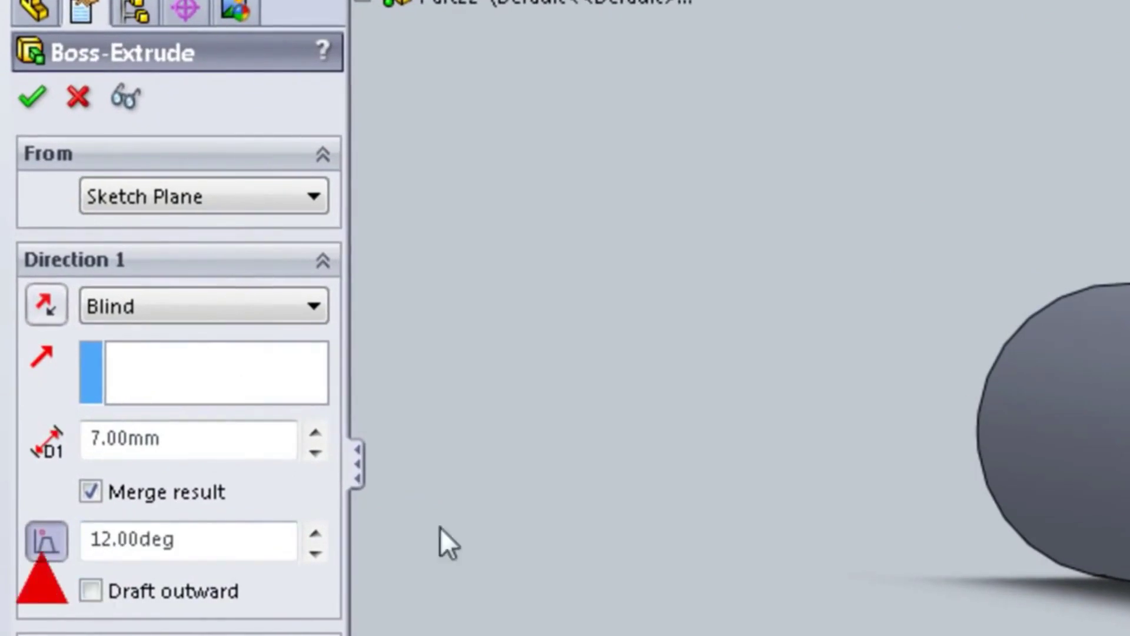
pyautogui.scroll(4, 628, 234)
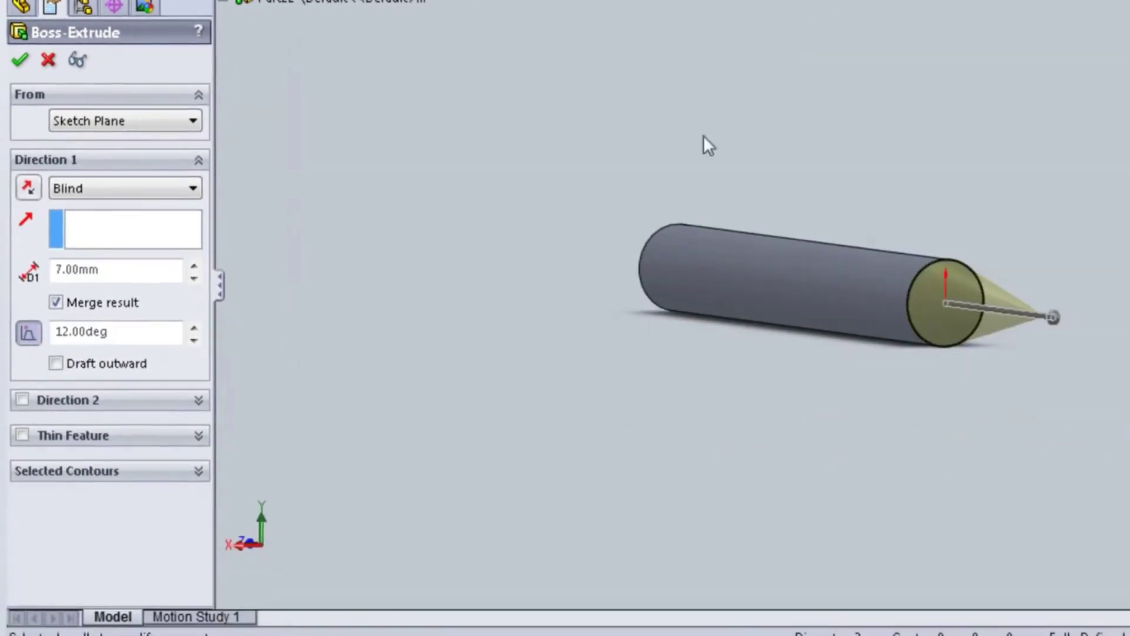
pyautogui.moveTo(704, 136); pyautogui.dragTo(864, 199, button='middle')
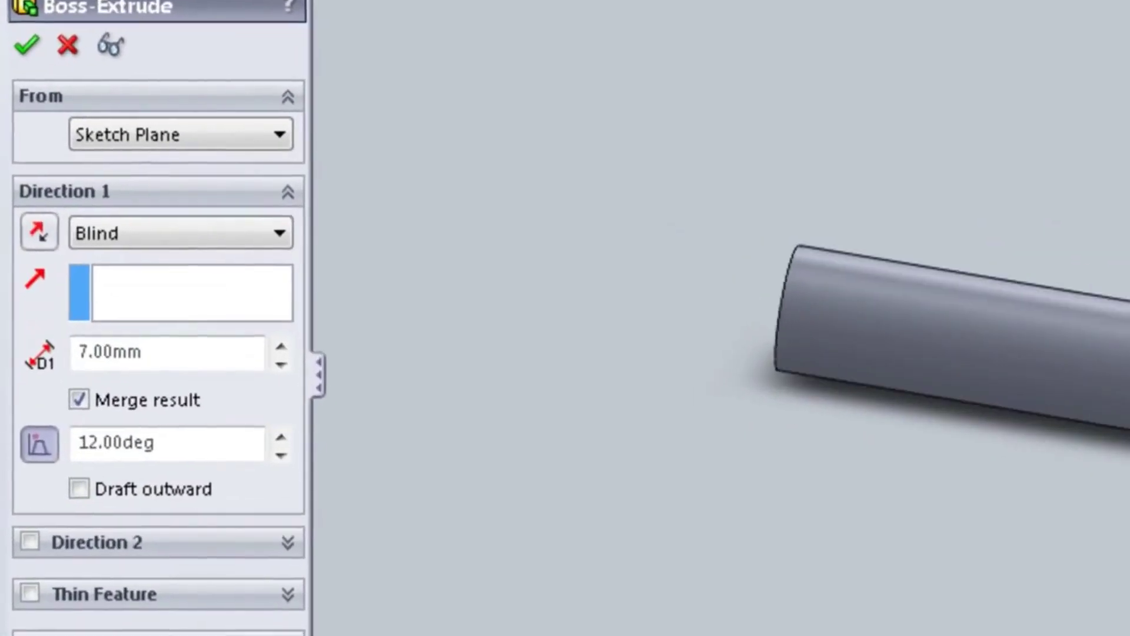
pyautogui.scroll(2, 517, 190)
pyautogui.moveTo(374, 213); pyautogui.dragTo(458, 269, button='middle')
pyautogui.scroll(-4, 465, 265)
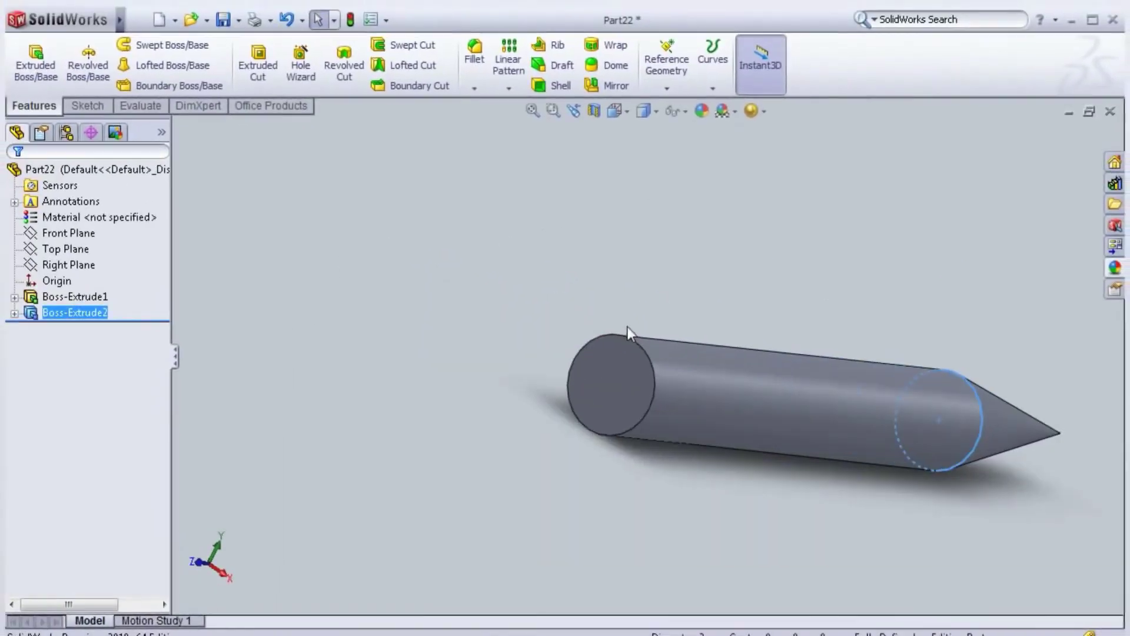
# Start a sketch on the flat end face opposite the tip and convert its circular edge into the sketch
pyautogui.scroll(-1, 628, 327)
pyautogui.click(627, 381)
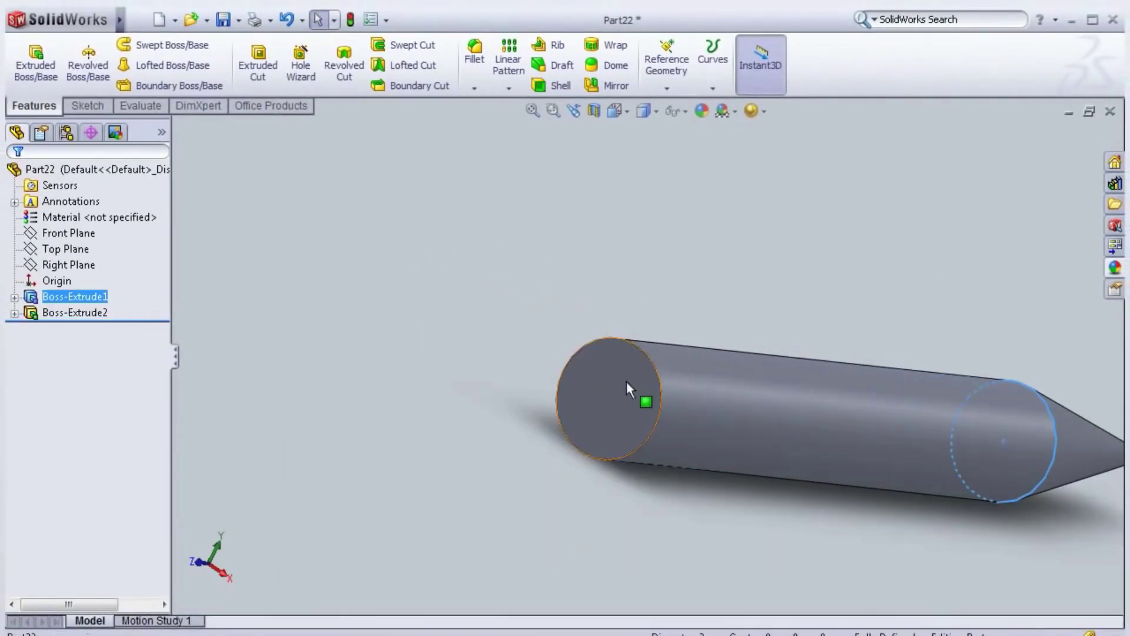
pyautogui.click(696, 326)
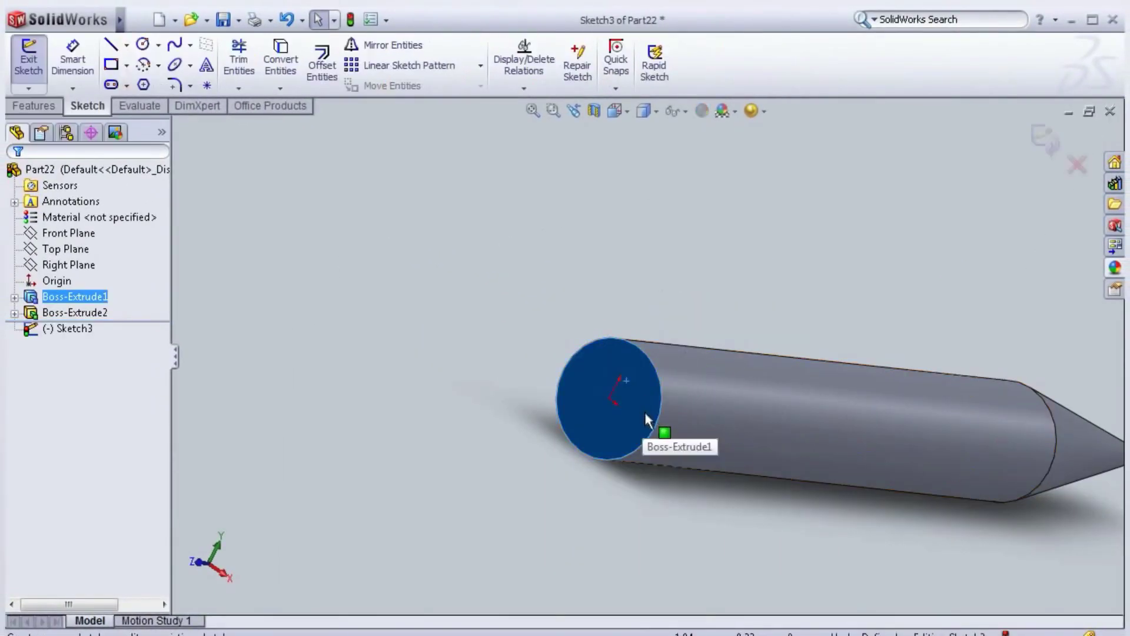
pyautogui.press('space')
pyautogui.click(672, 474)
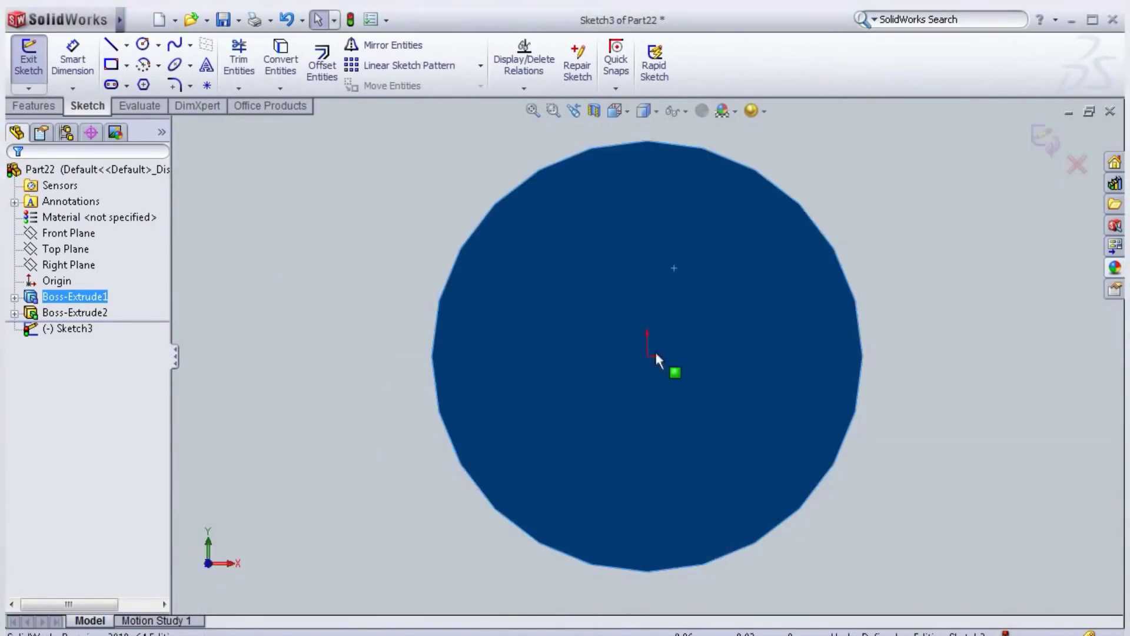
pyautogui.click(536, 173)
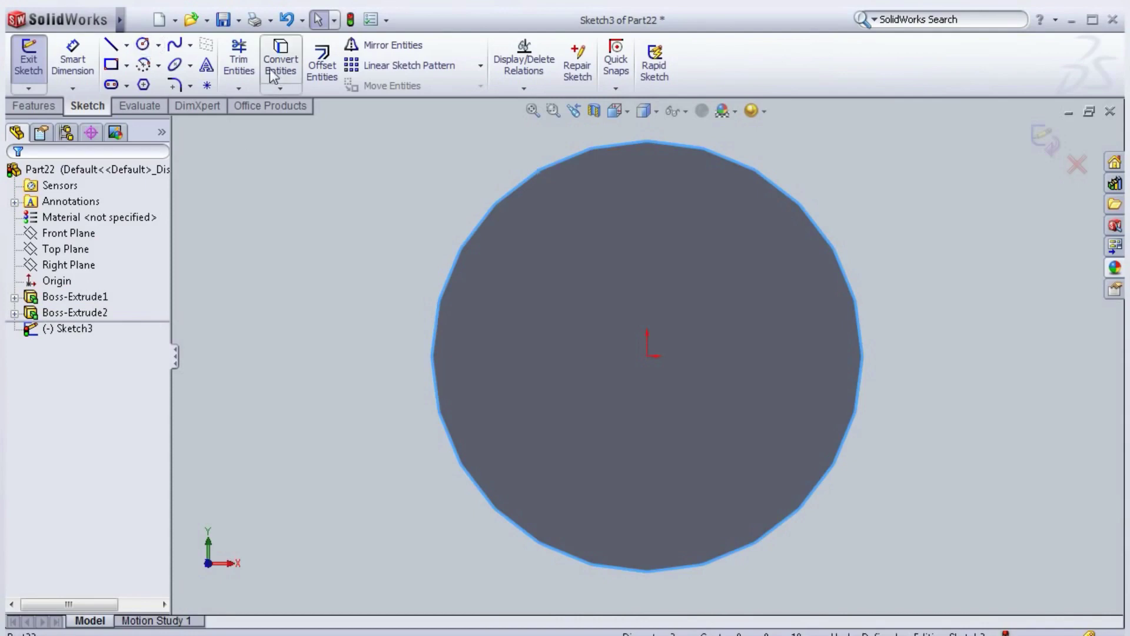
pyautogui.click(293, 69)
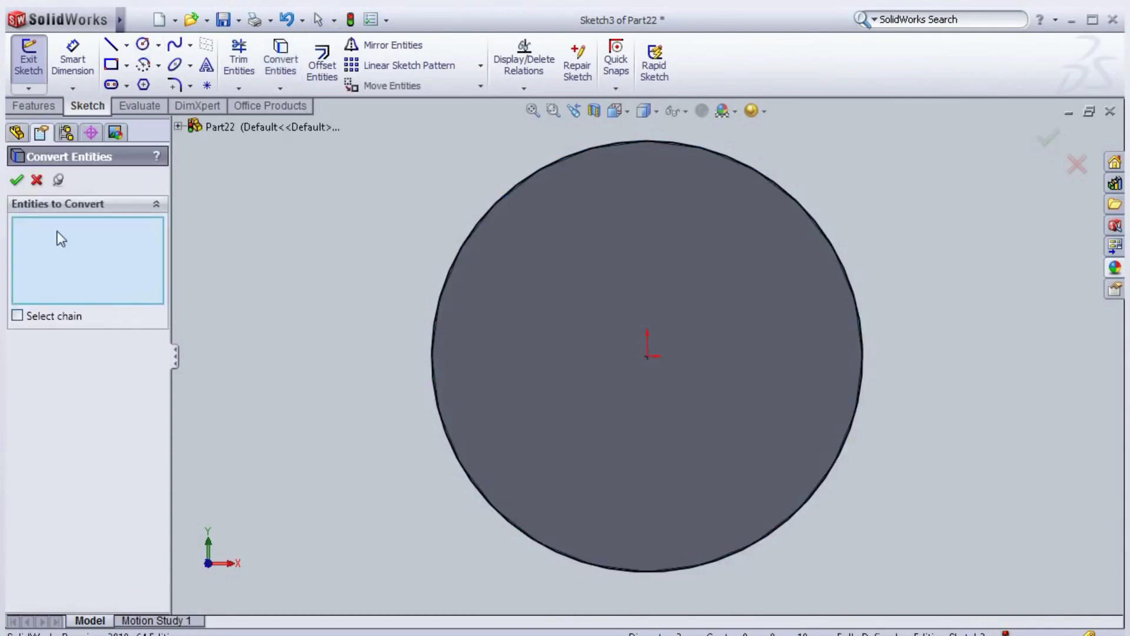
pyautogui.click(16, 181)
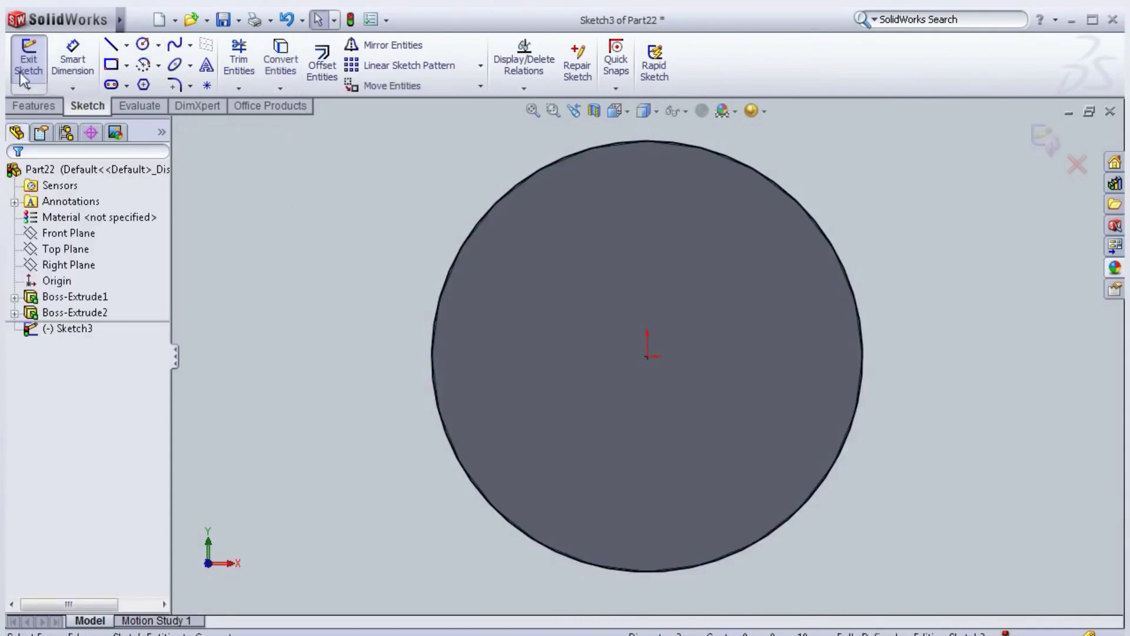
# Extrude the converted circle 3 mm with a 30-degree outward draft to form the flared head
pyautogui.click(37, 107)
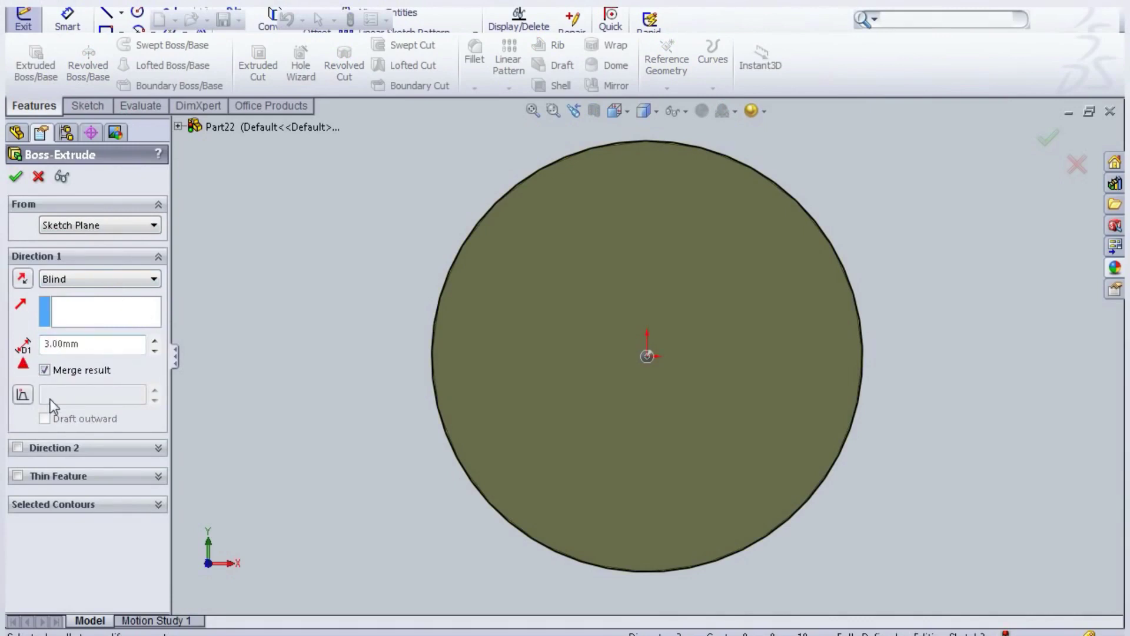
pyautogui.click(22, 395)
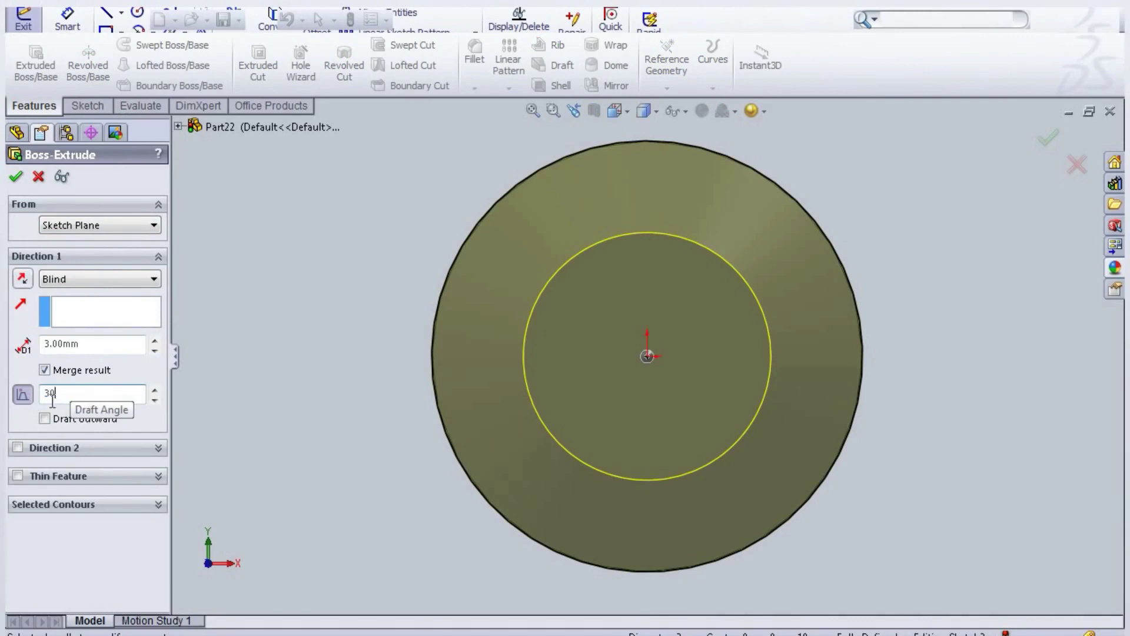
pyautogui.press('Return')
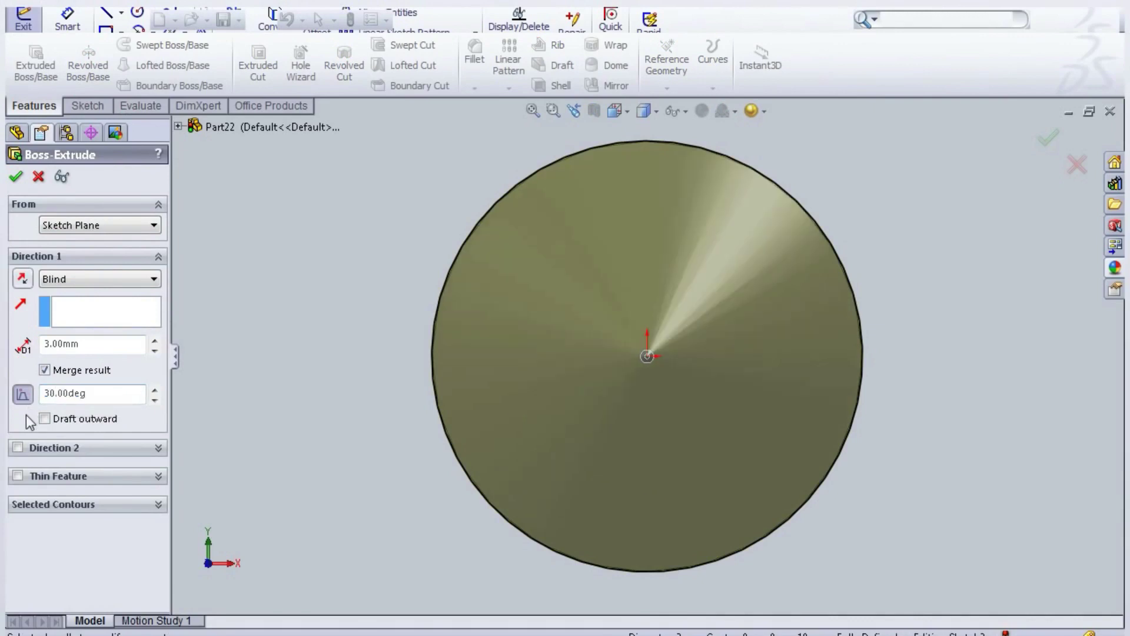
pyautogui.click(93, 418)
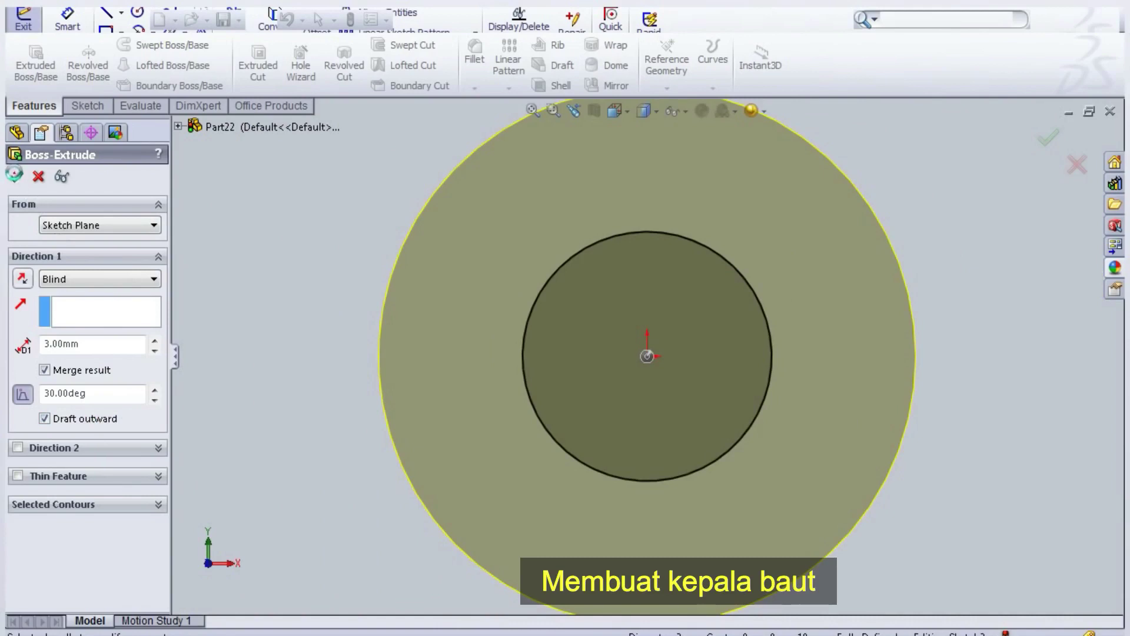
pyautogui.click(14, 175)
# Examine the whole screw body from several angles, from the flared head to the pointed tip
pyautogui.moveTo(715, 310); pyautogui.dragTo(601, 323, button='middle')
pyautogui.scroll(2, 559, 270)
pyautogui.moveTo(576, 270); pyautogui.dragTo(753, 302, button='middle')
pyautogui.scroll(5, 552, 241)
pyautogui.scroll(-2, 503, 315)
pyautogui.scroll(-2, 545, 320)
pyautogui.scroll(2, 548, 320)
pyautogui.scroll(1, 756, 301)
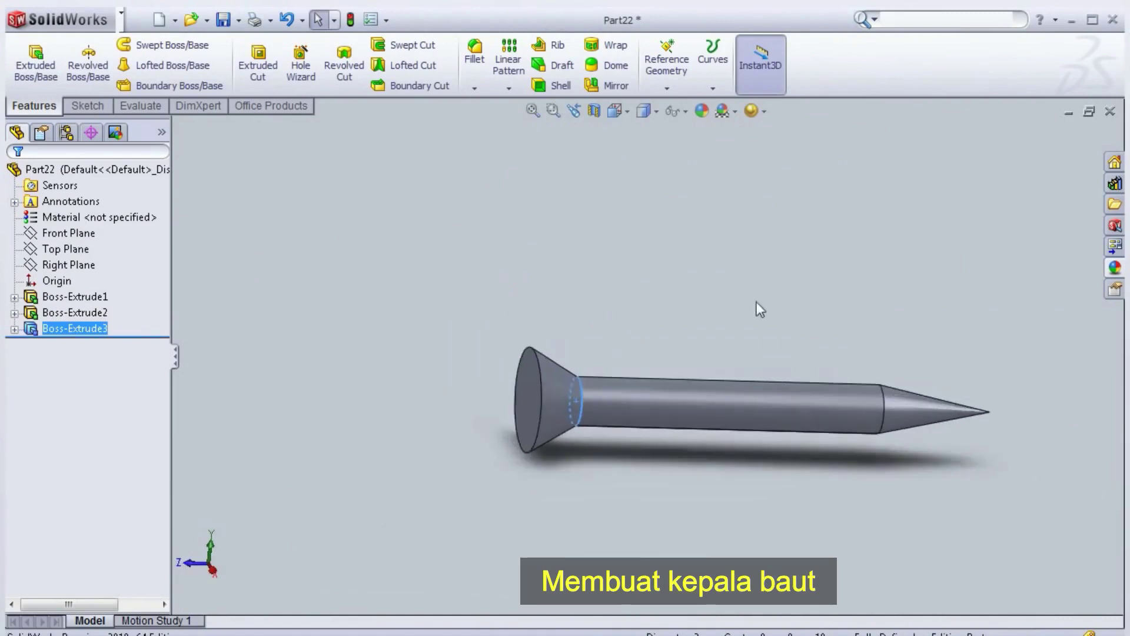
pyautogui.scroll(-2, 765, 307)
pyautogui.scroll(2, 737, 298)
pyautogui.scroll(-2, 733, 299)
pyautogui.scroll(2, 809, 337)
# Fillet the circular edge between the shaft and the pointed tip with a 68 mm radius
pyautogui.moveTo(809, 336); pyautogui.dragTo(769, 328, button='middle')
pyautogui.scroll(-2, 782, 329)
pyautogui.click(475, 59)
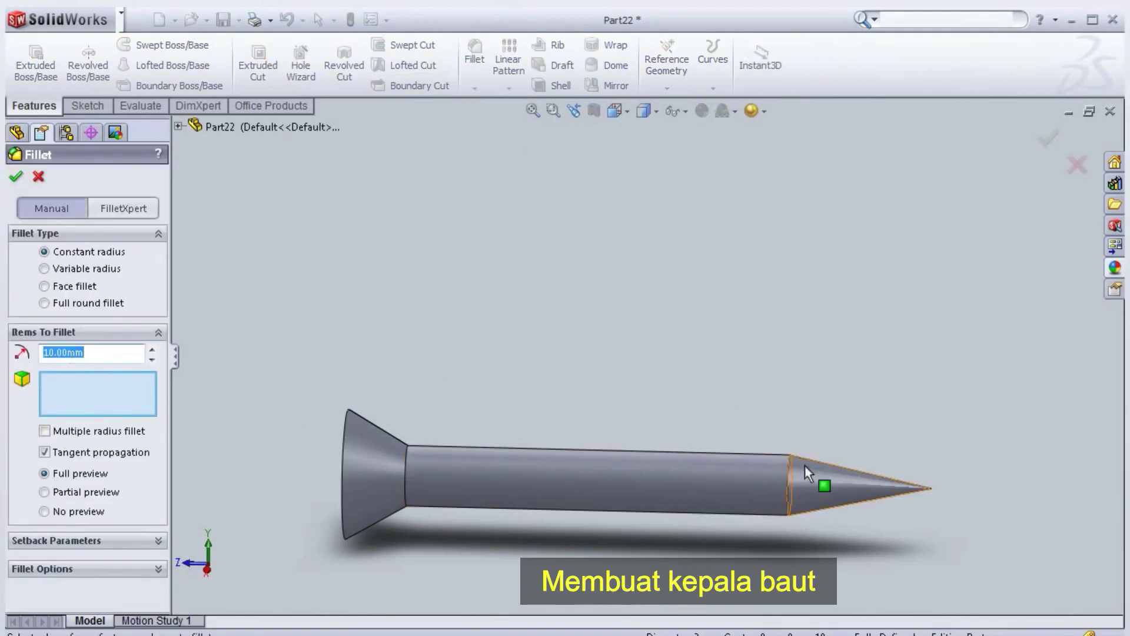
pyautogui.click(789, 469)
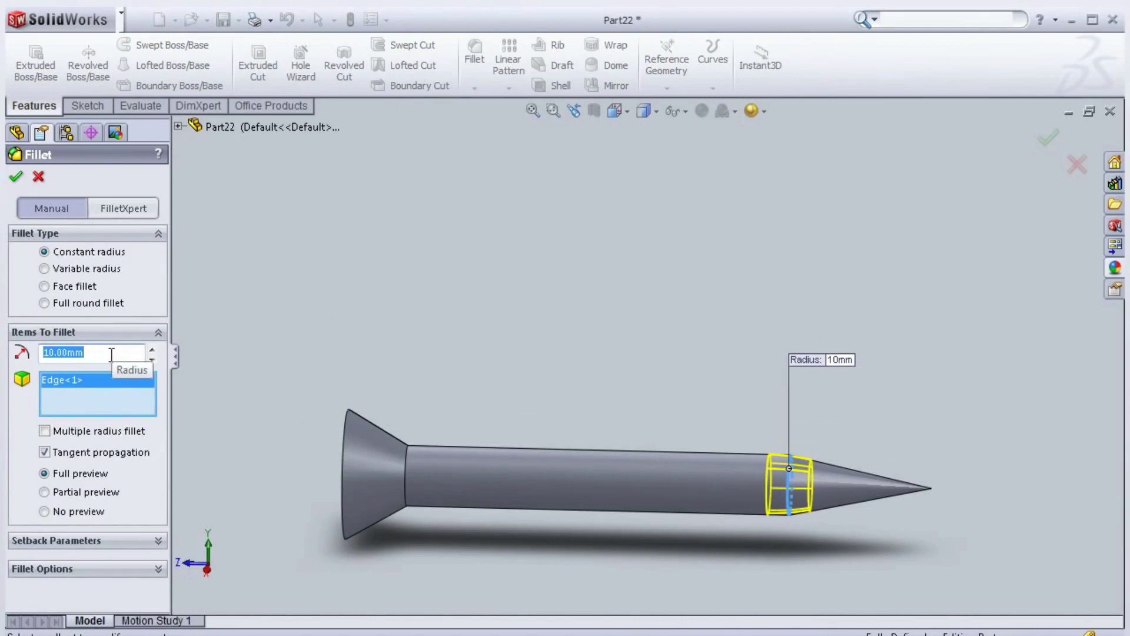
pyautogui.press('Return')
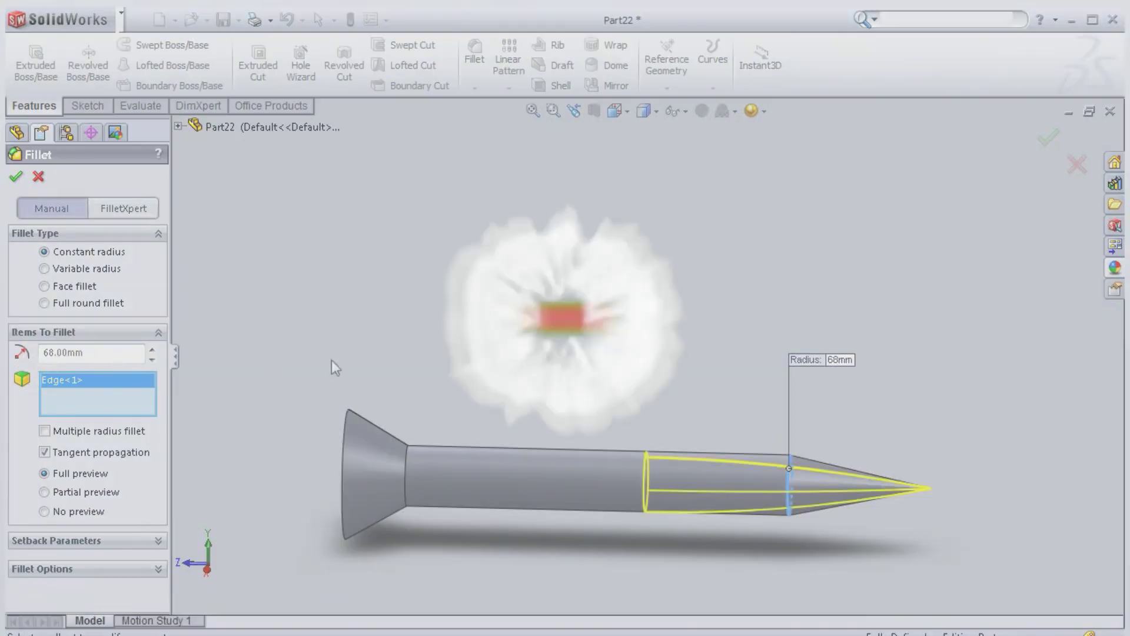
pyautogui.click(16, 175)
# Start a sketch on the flat circular face of the flared head and view it face-on
pyautogui.scroll(3, 353, 320)
pyautogui.moveTo(447, 436)
pyautogui.mouseDown(button='middle')
pyautogui.moveTo(418, 422)
pyautogui.moveTo(435, 430)
pyautogui.mouseUp(button='middle')
pyautogui.scroll(-3, 447, 432)
pyautogui.moveTo(682, 436); pyautogui.dragTo(601, 425, button='middle')
pyautogui.click(615, 407)
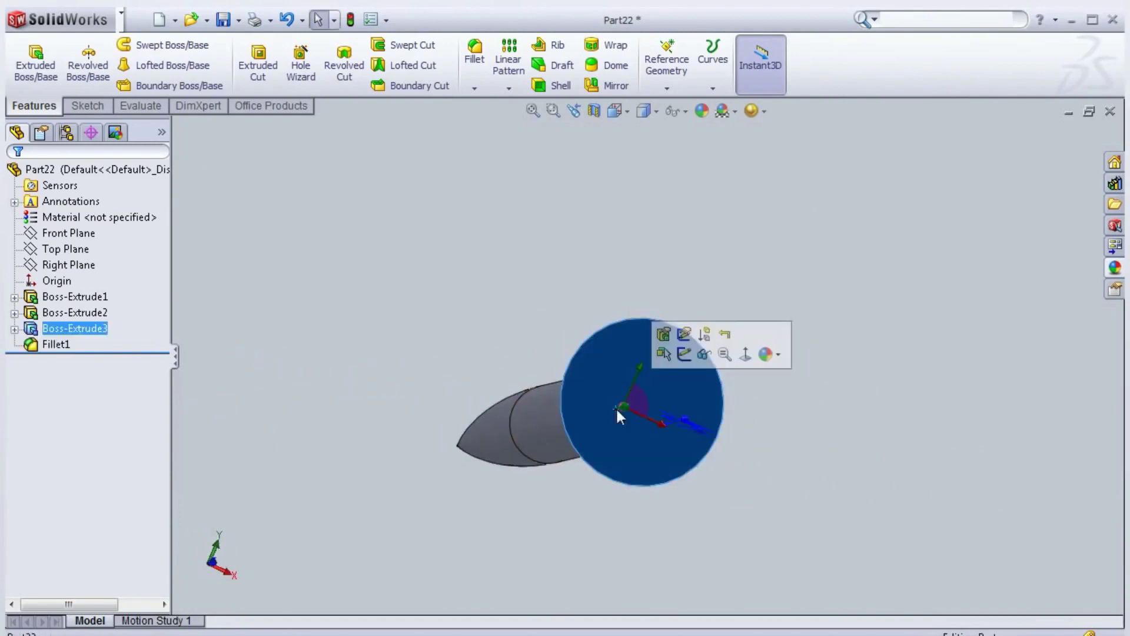
pyautogui.click(684, 354)
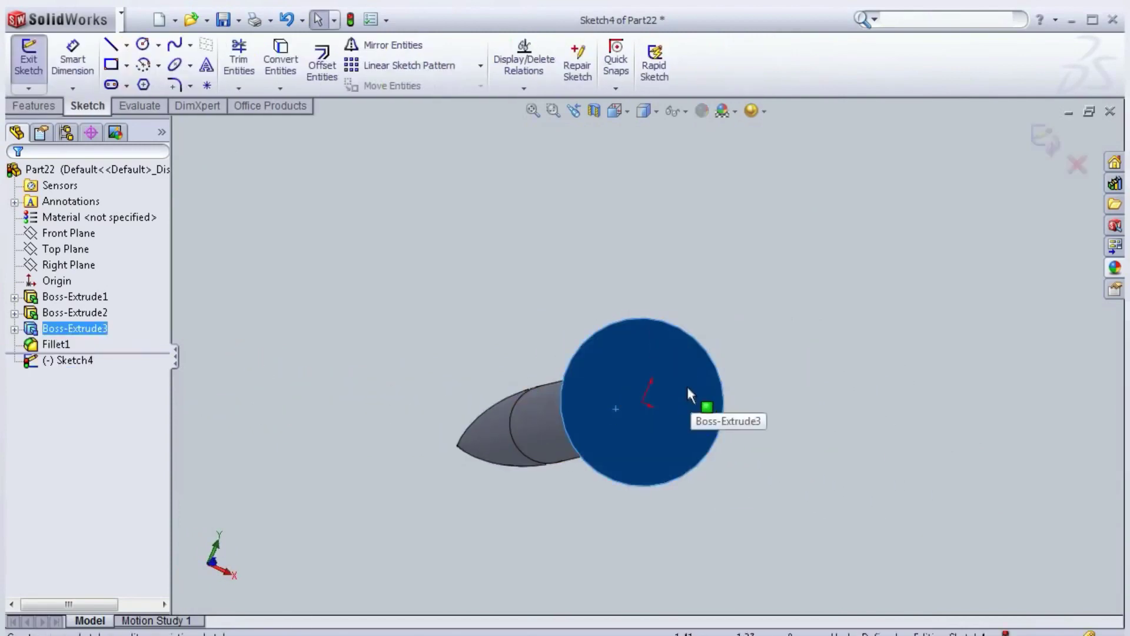
pyautogui.press('space')
pyautogui.click(708, 457)
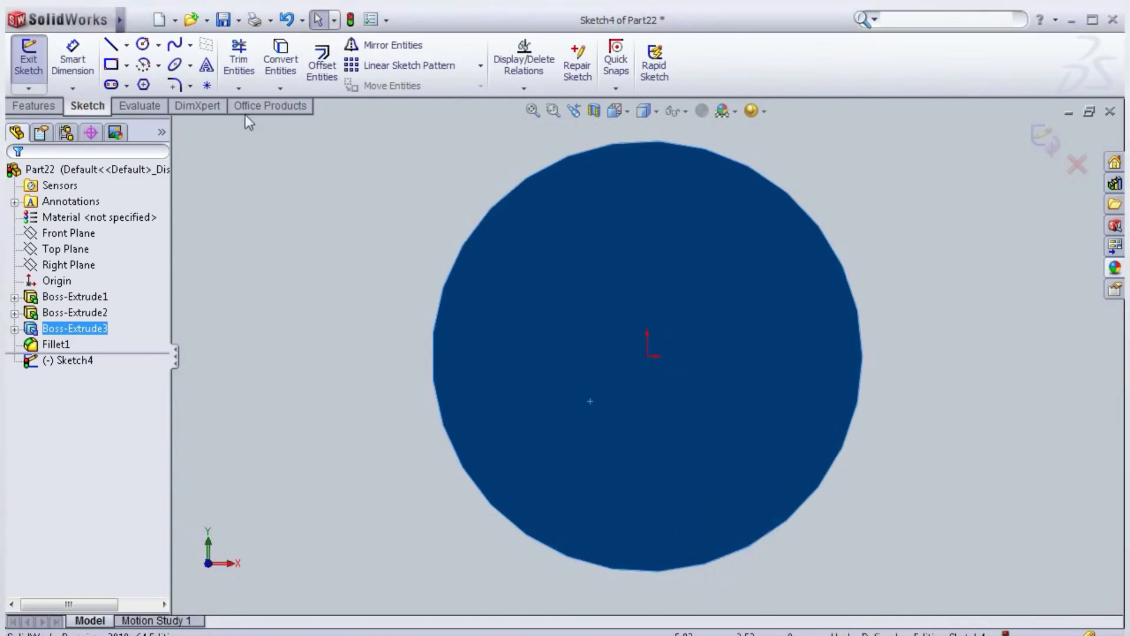
# Draw a vertical centerline through the origin, extending slightly beyond the head's circular edge at both ends
pyautogui.click(126, 45)
pyautogui.click(143, 85)
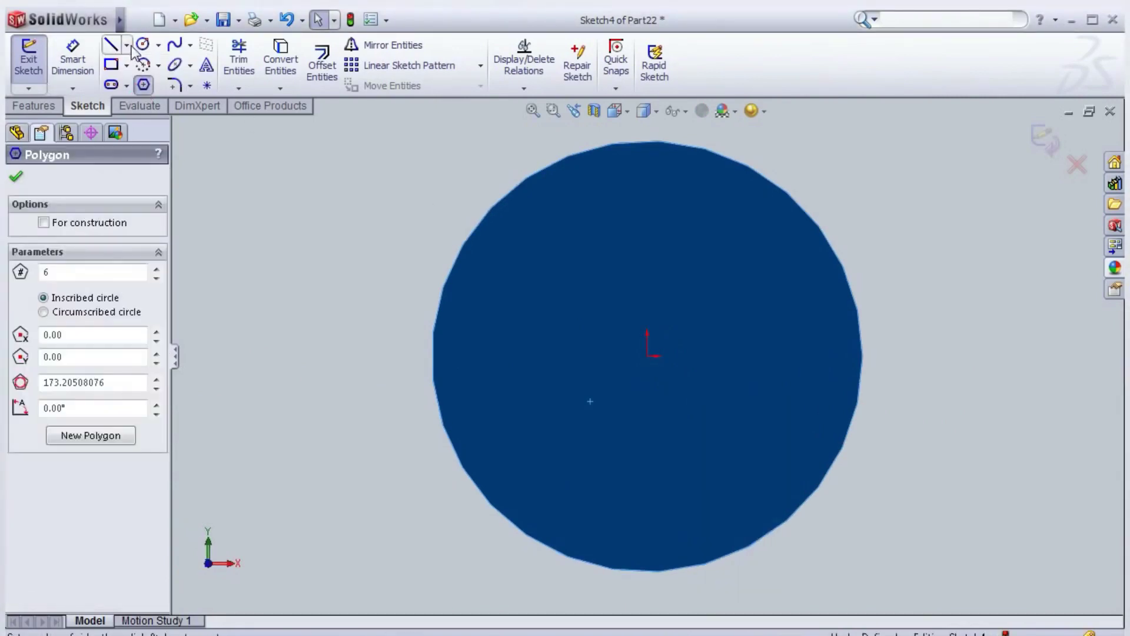
pyautogui.click(128, 49)
pyautogui.click(136, 81)
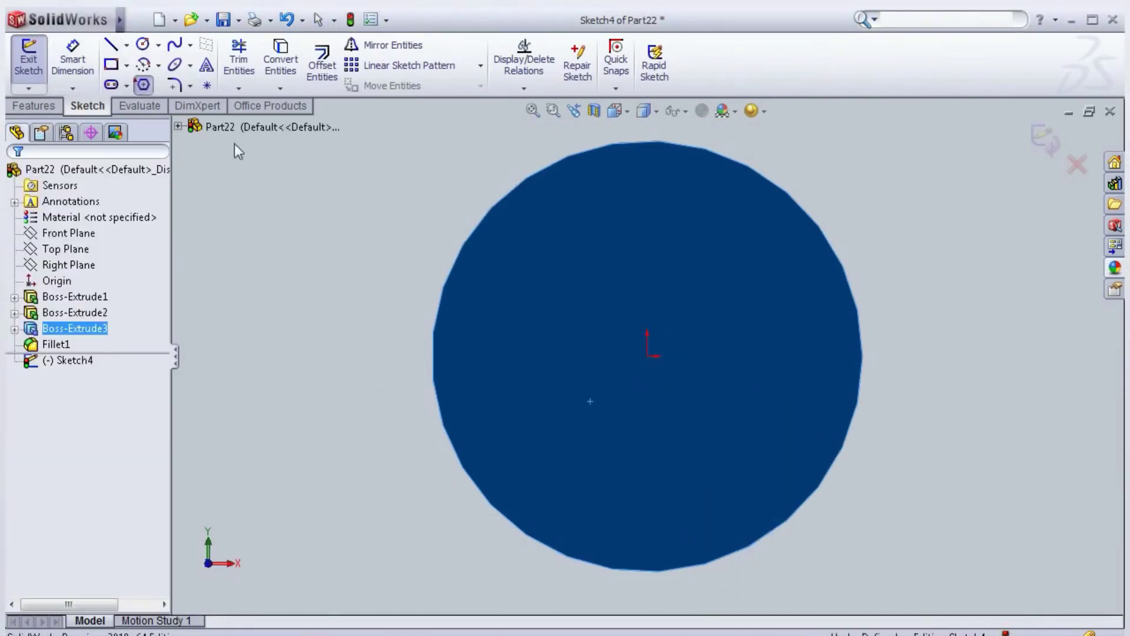
pyautogui.click(648, 138)
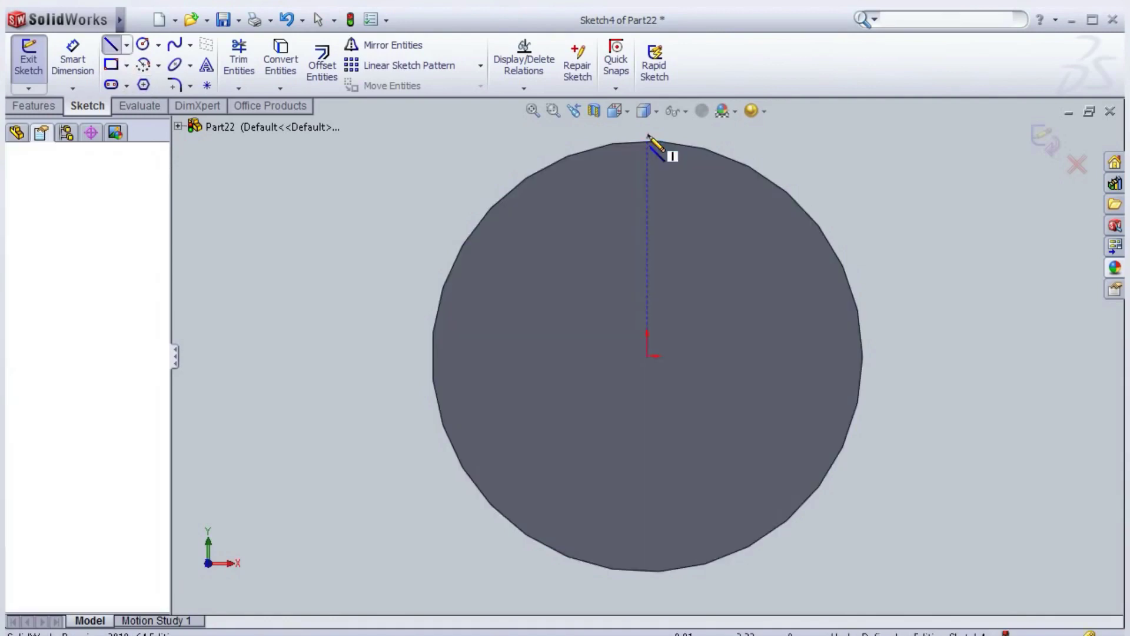
pyautogui.click(648, 597)
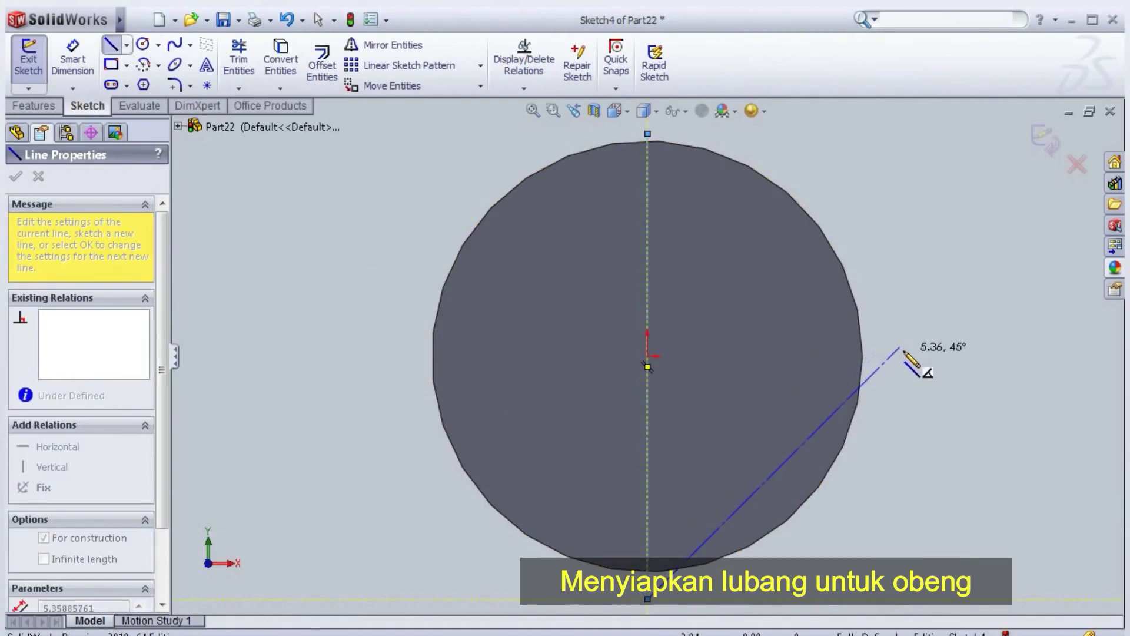
pyautogui.press('Escape')
# Draw a horizontal centerline through the origin across the whole head face
pyautogui.click(126, 44)
pyautogui.click(143, 81)
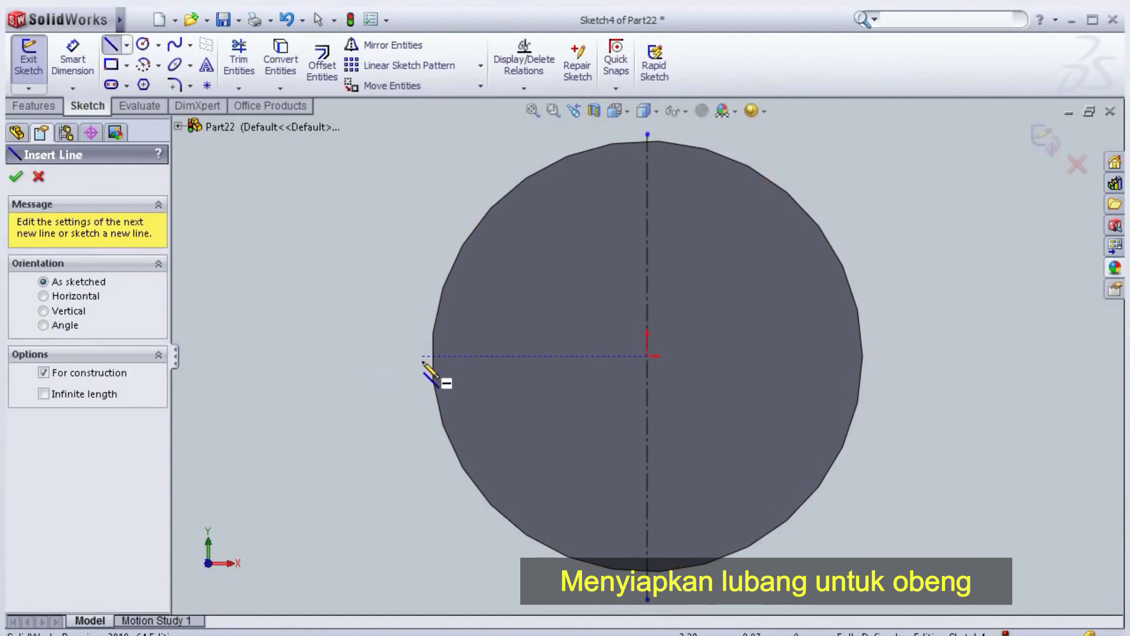
pyautogui.click(422, 362)
pyautogui.click(972, 356)
pyautogui.press('Escape')
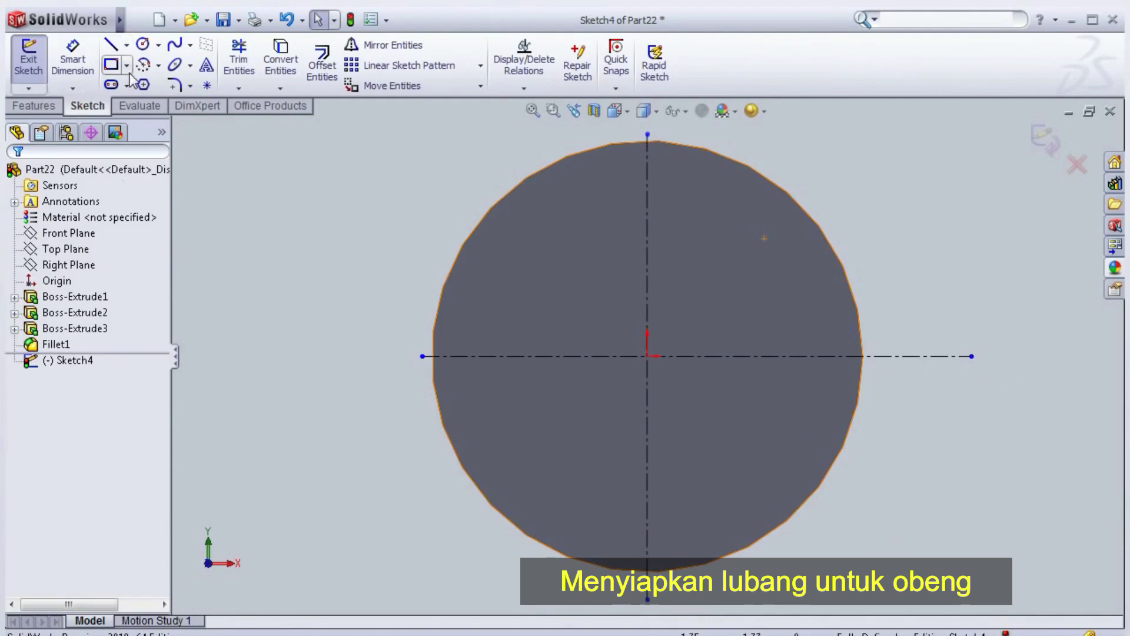
# Sketch a vertical rectangle about 1.03 by 5.11 mm and a horizontal one about 5.09 mm long, crossing over the origin
pyautogui.click(619, 183)
pyautogui.click(689, 522)
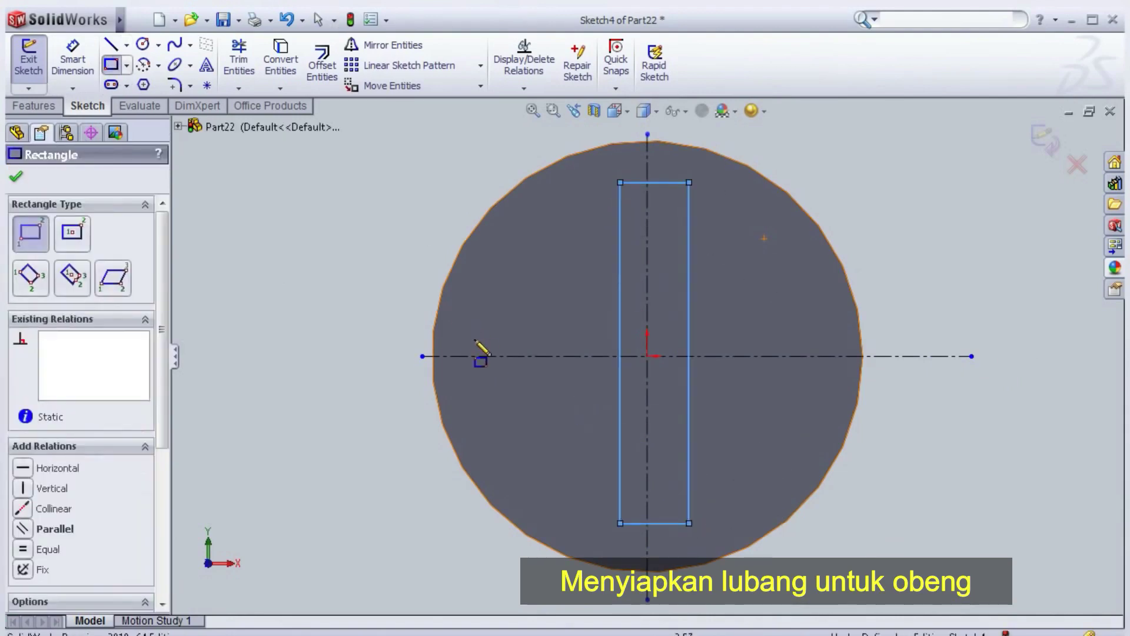
pyautogui.click(477, 335)
pyautogui.click(815, 390)
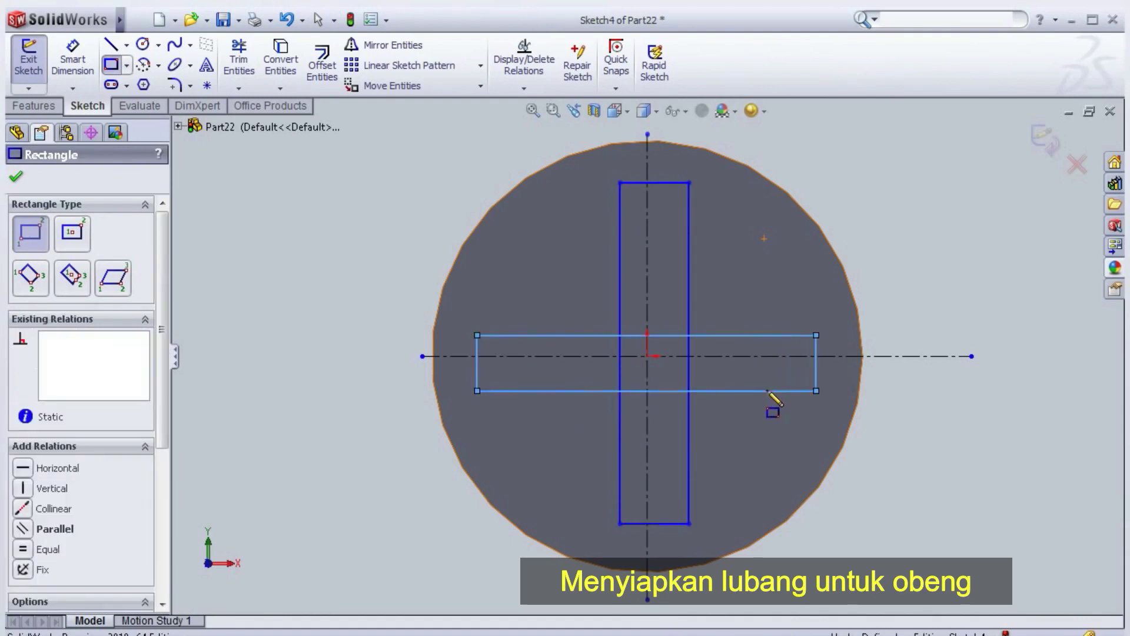
# Dimension the vertical rectangle 1 mm wide and 4 mm long
pyautogui.click(73, 59)
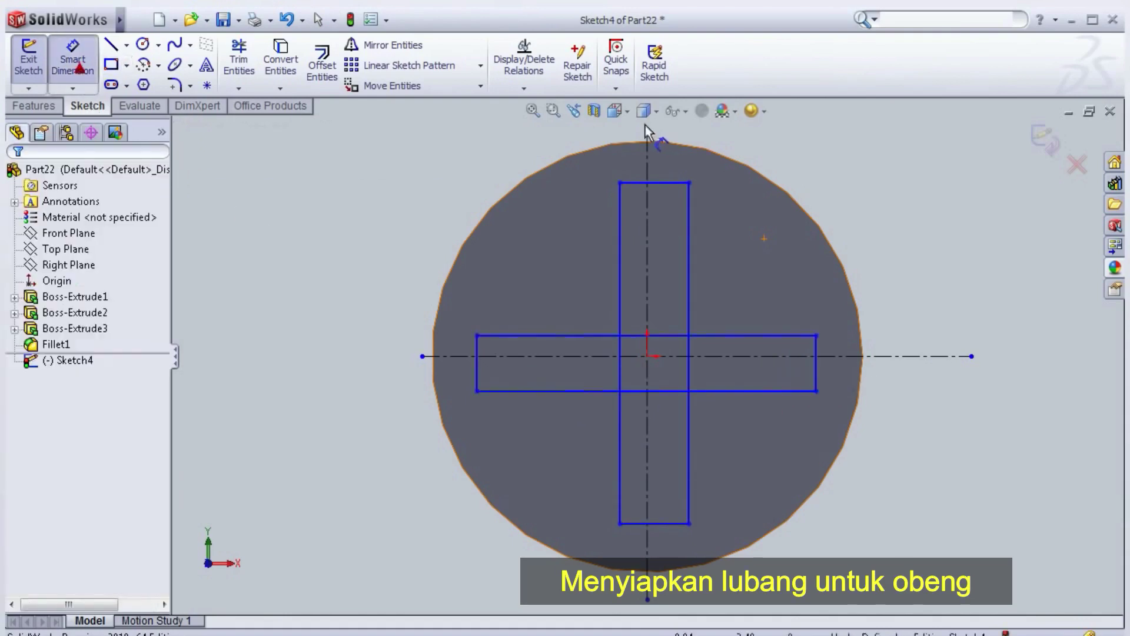
pyautogui.click(664, 178)
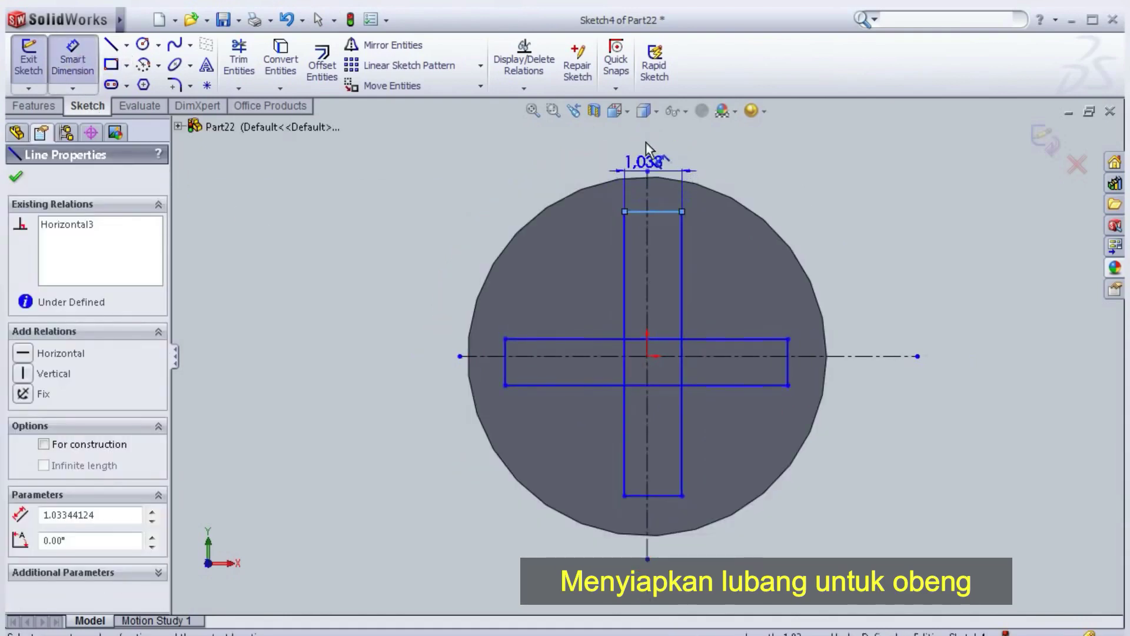
pyautogui.click(650, 126)
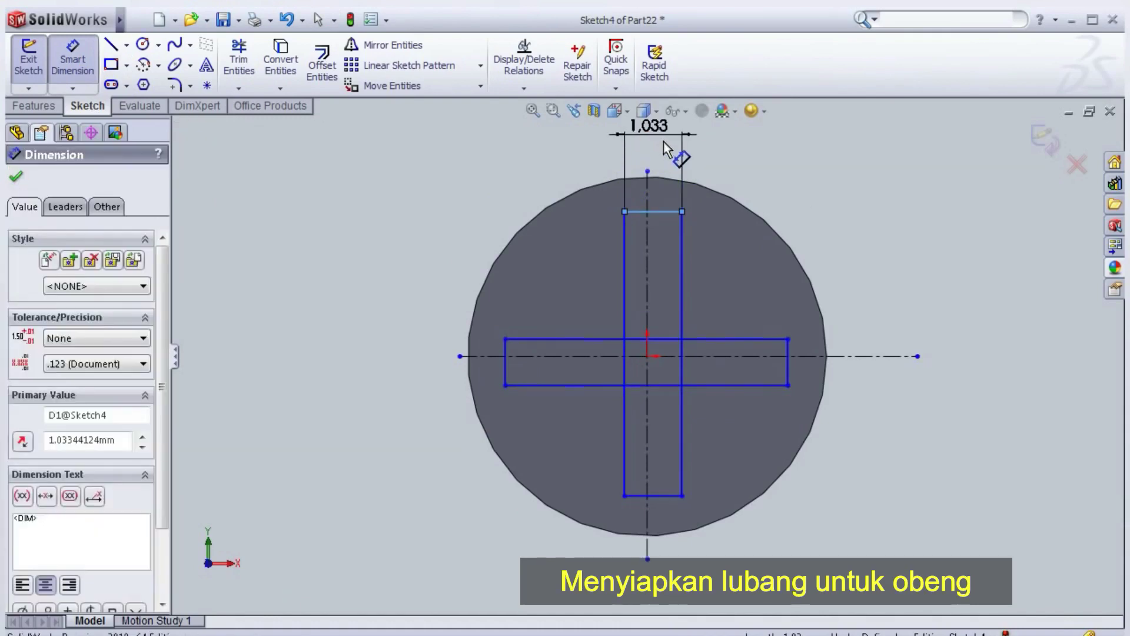
pyautogui.write('1')
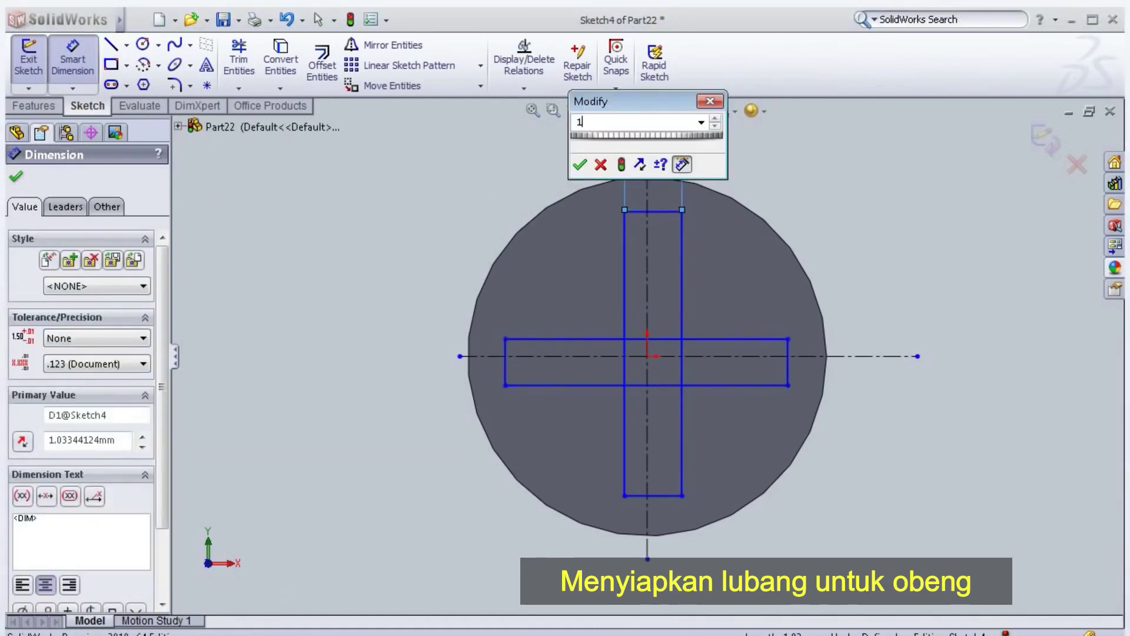
pyautogui.click(579, 165)
pyautogui.click(681, 248)
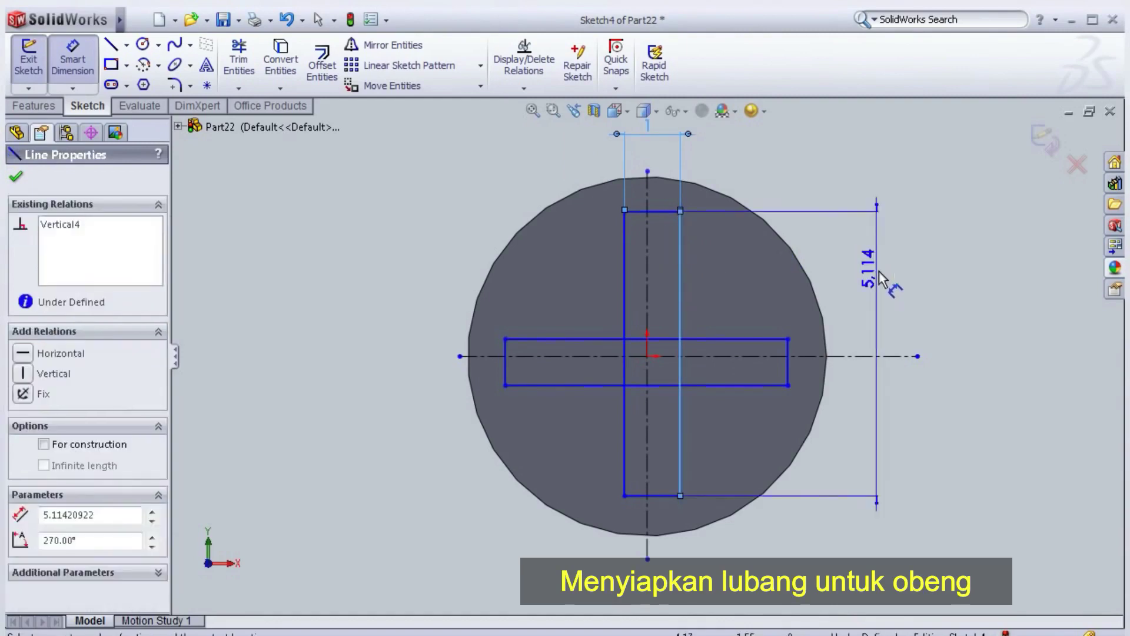
pyautogui.click(883, 286)
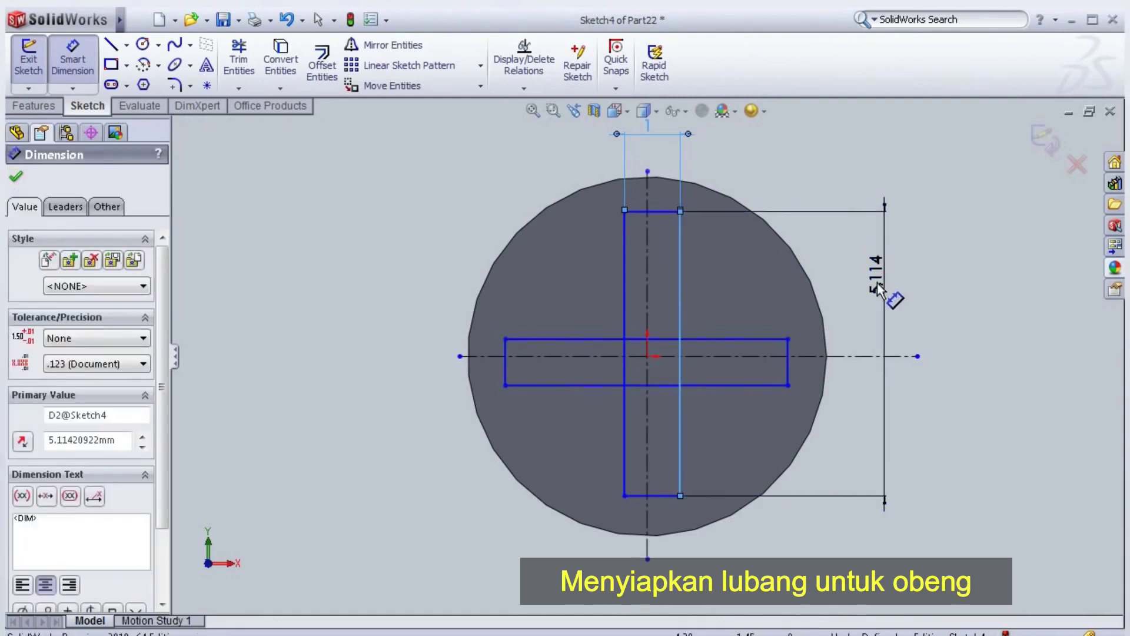
pyautogui.write('4')
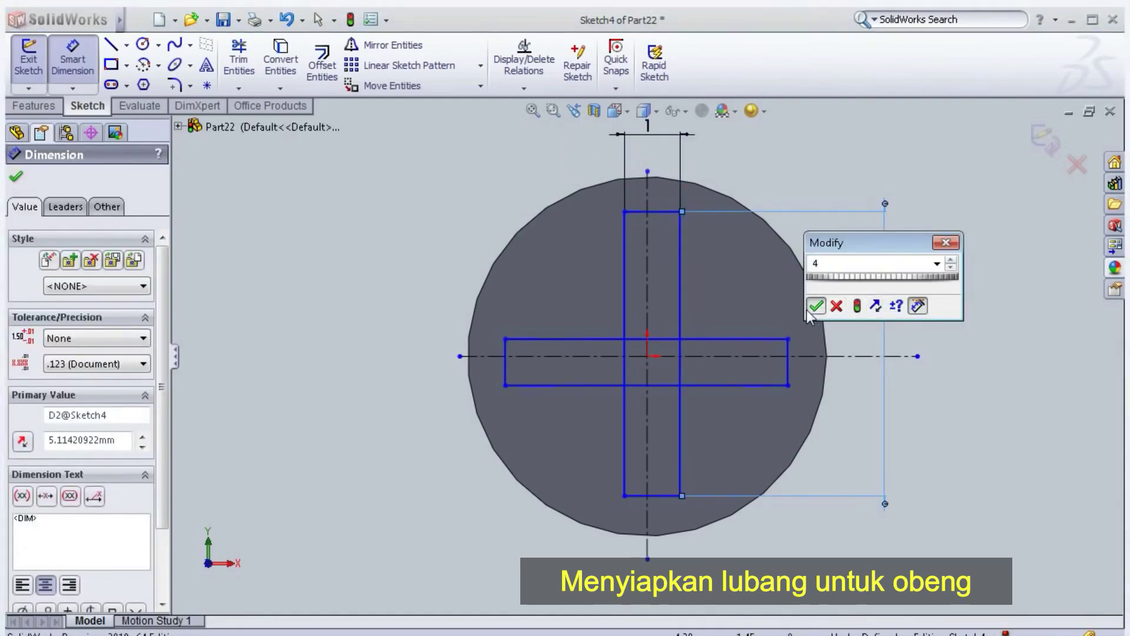
pyautogui.click(812, 307)
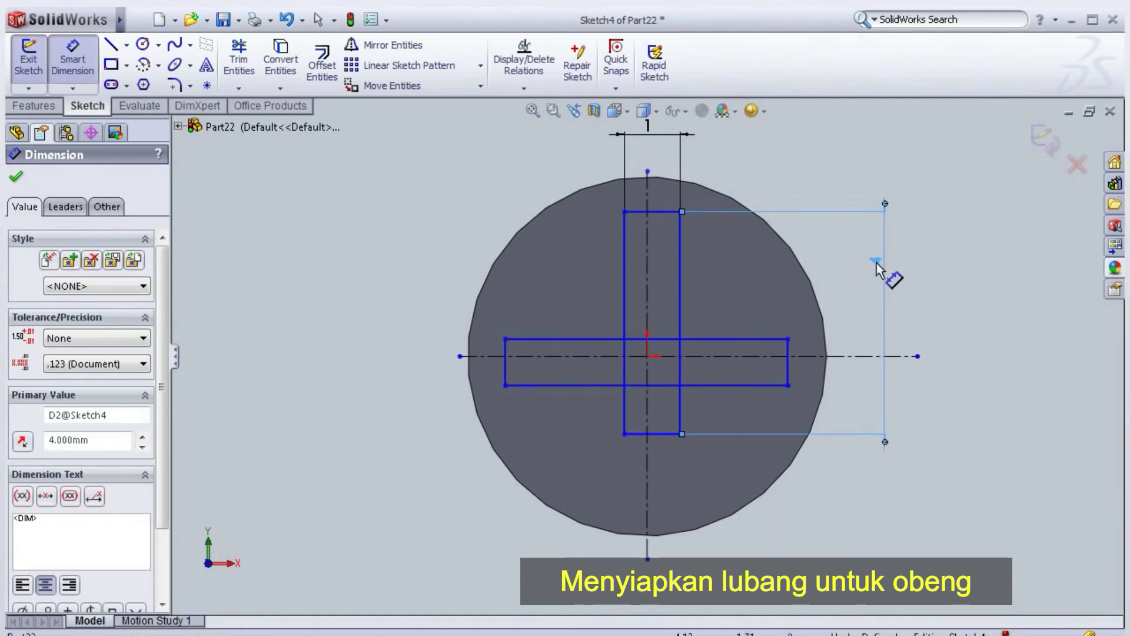
# Change the vertical rectangle's length dimension to 4.5 mm and finish dimensioning
pyautogui.click(876, 265)
pyautogui.write('4')
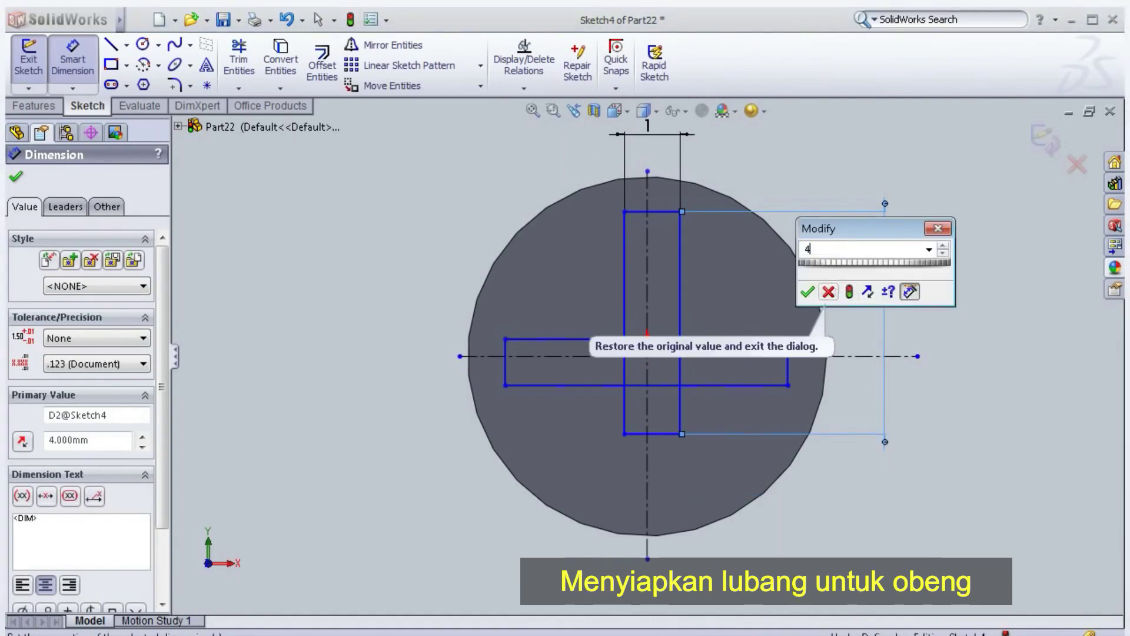
pyautogui.write('.5')
pyautogui.click(808, 292)
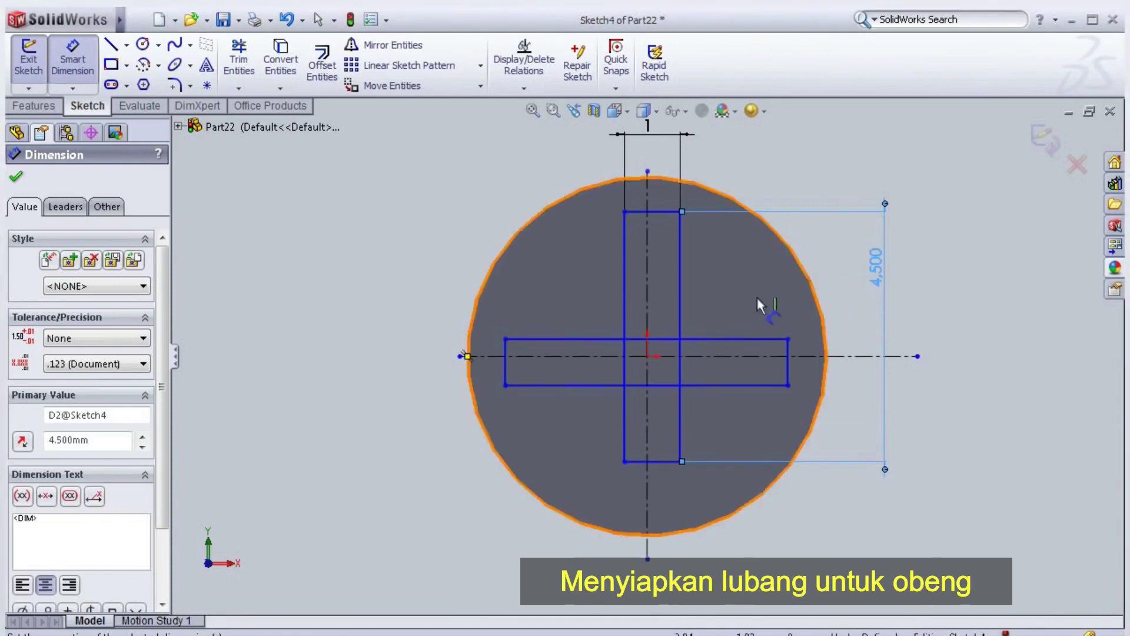
pyautogui.scroll(-2, 730, 282)
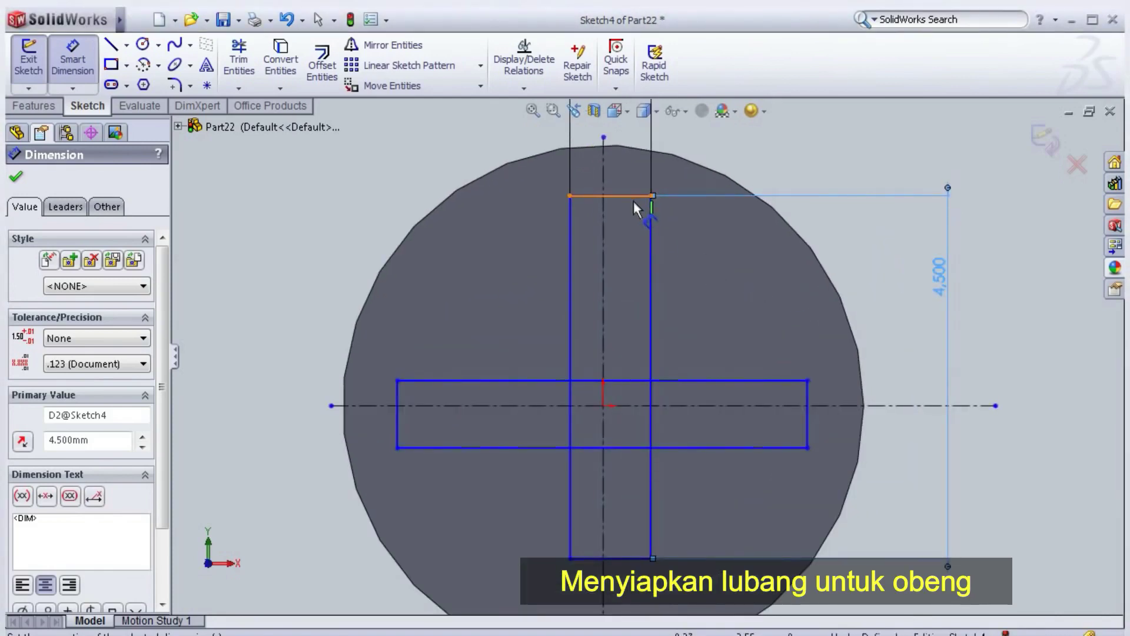
pyautogui.press('Escape')
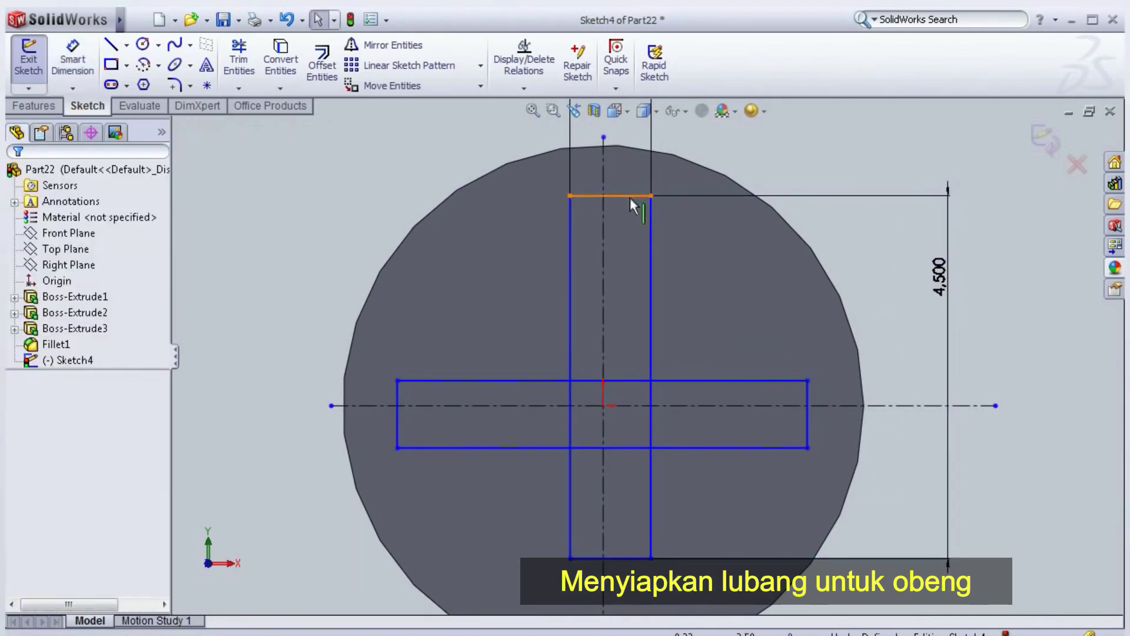
# Apply Equal relations between the short sides of the two rectangles and between their long sides
pyautogui.click(632, 200)
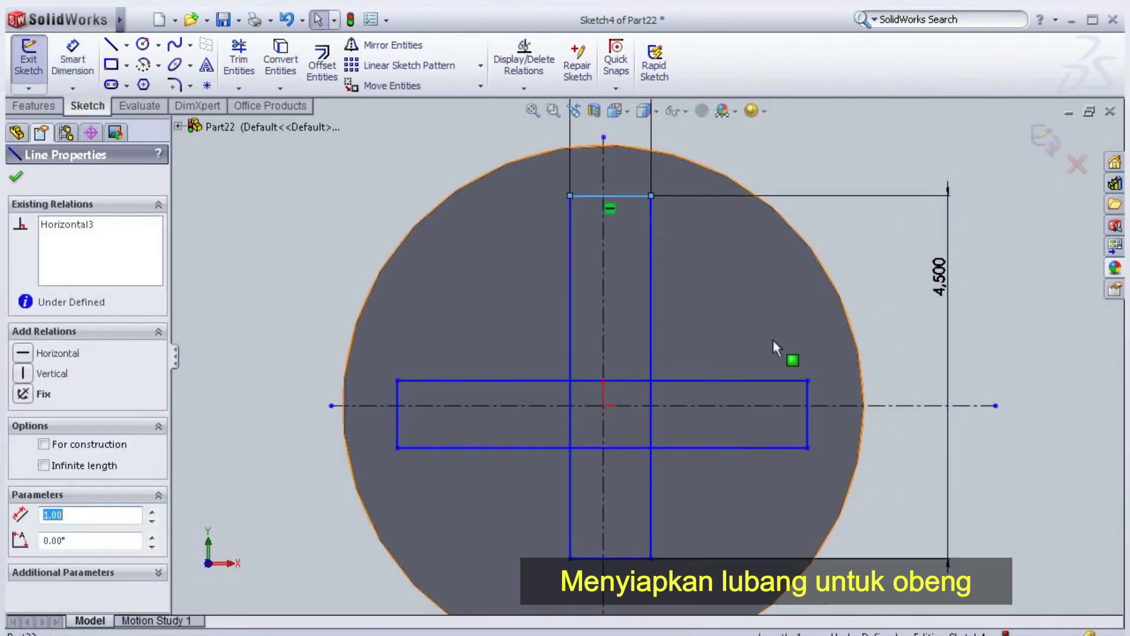
pyautogui.click(805, 385)
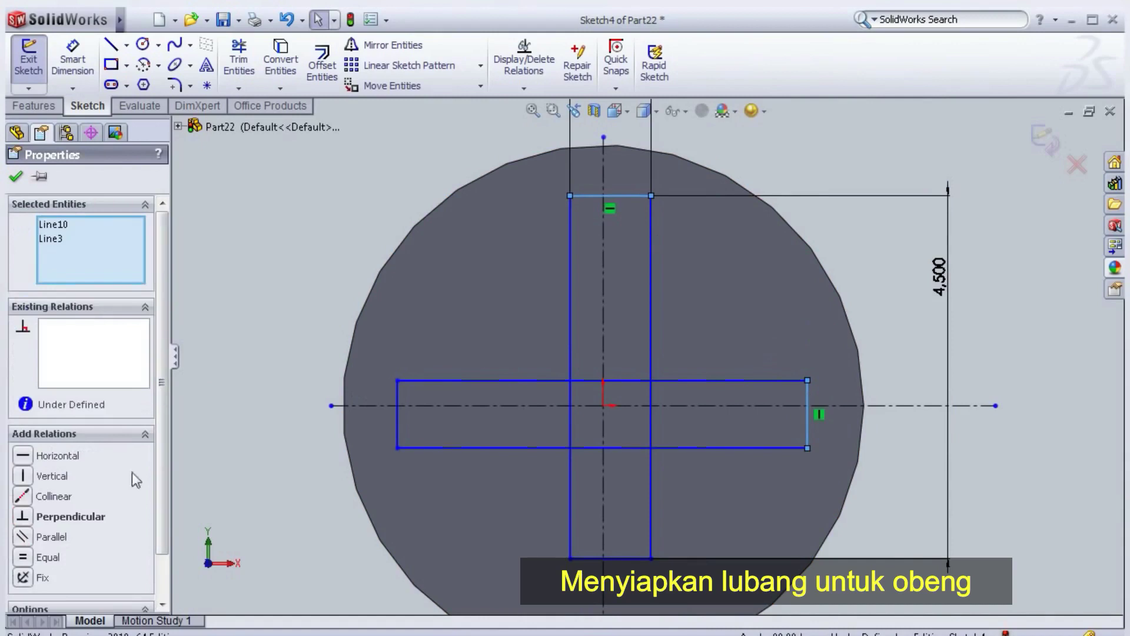
pyautogui.click(24, 557)
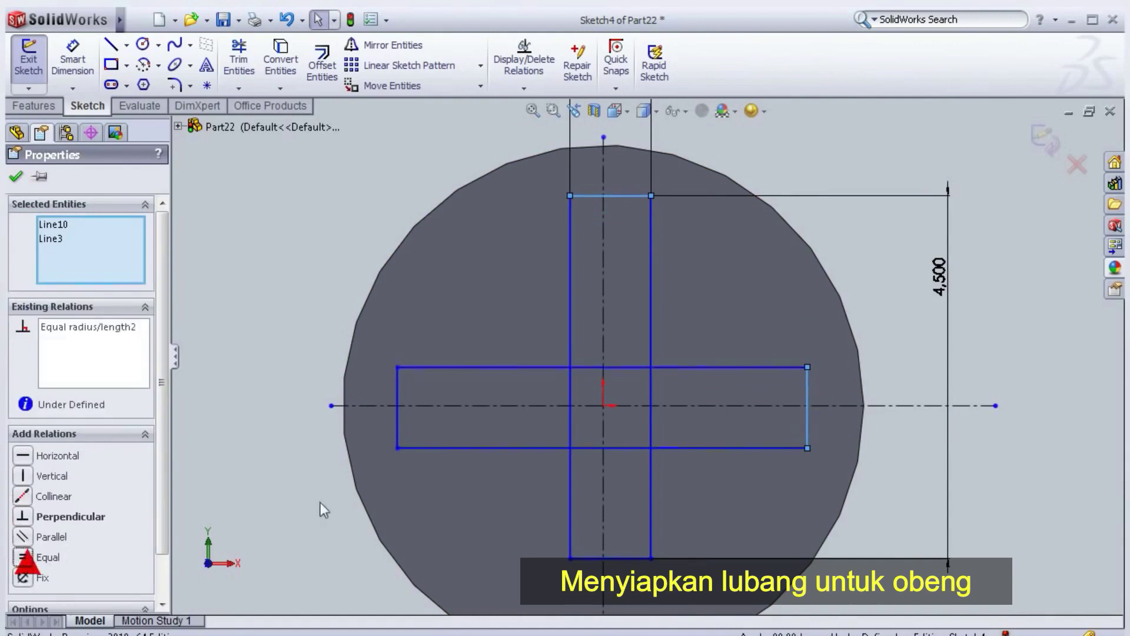
pyautogui.click(651, 326)
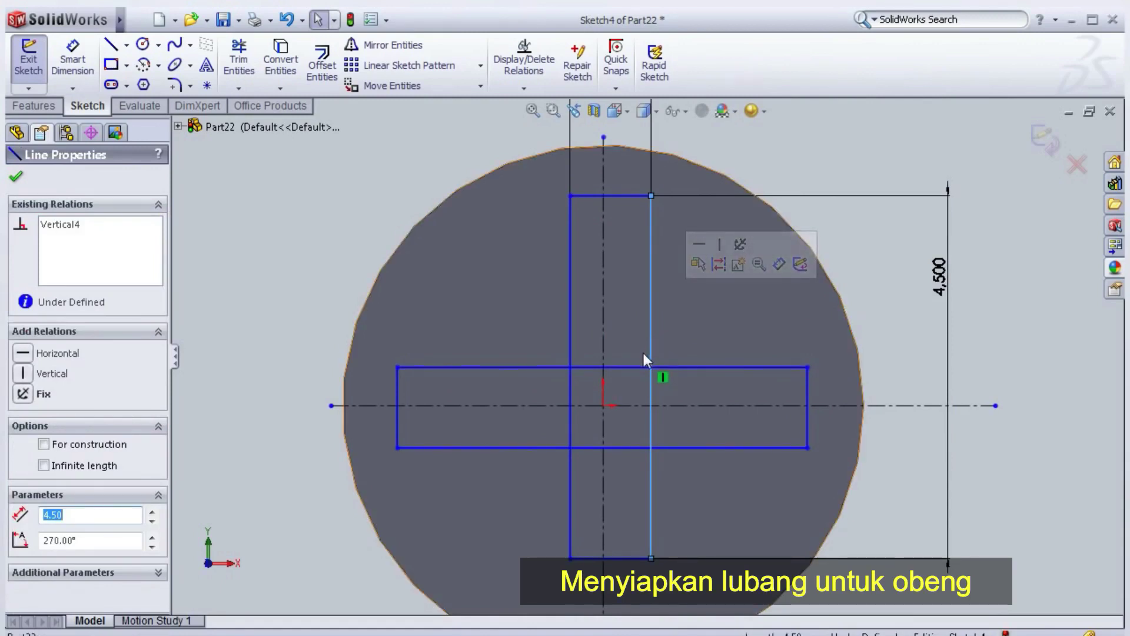
pyautogui.keyDown('ctrl'); pyautogui.click(626, 367); pyautogui.keyUp('ctrl')
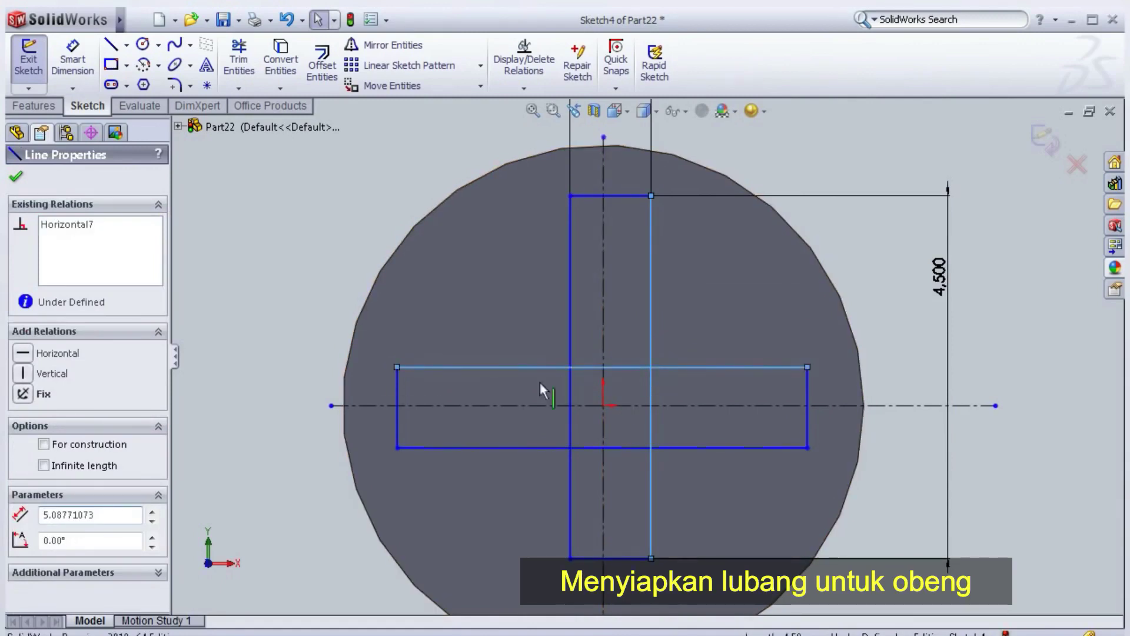
pyautogui.click(50, 556)
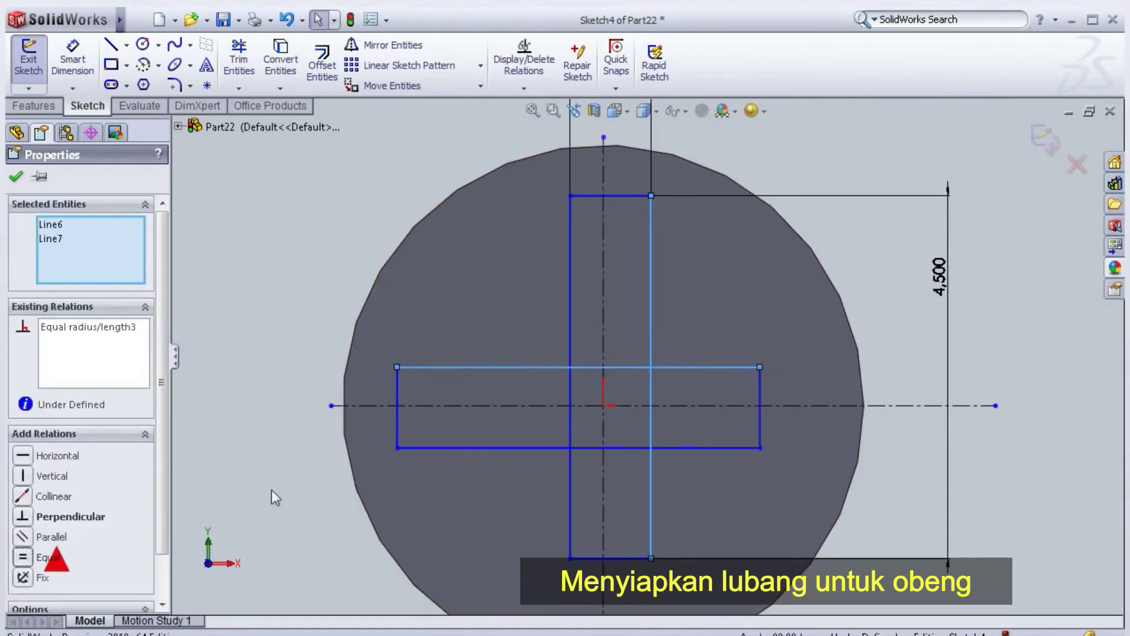
# Make the vertical rectangle's two long sides symmetric about the vertical centerline
pyautogui.scroll(-2, 584, 390)
pyautogui.scroll(2, 615, 281)
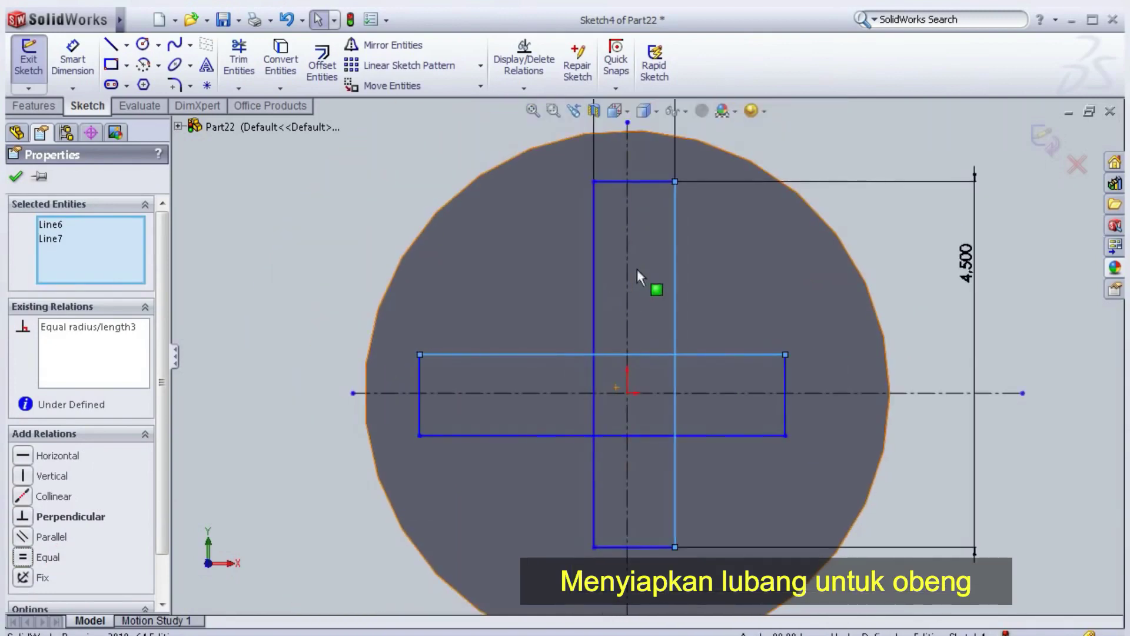
pyautogui.click(633, 284)
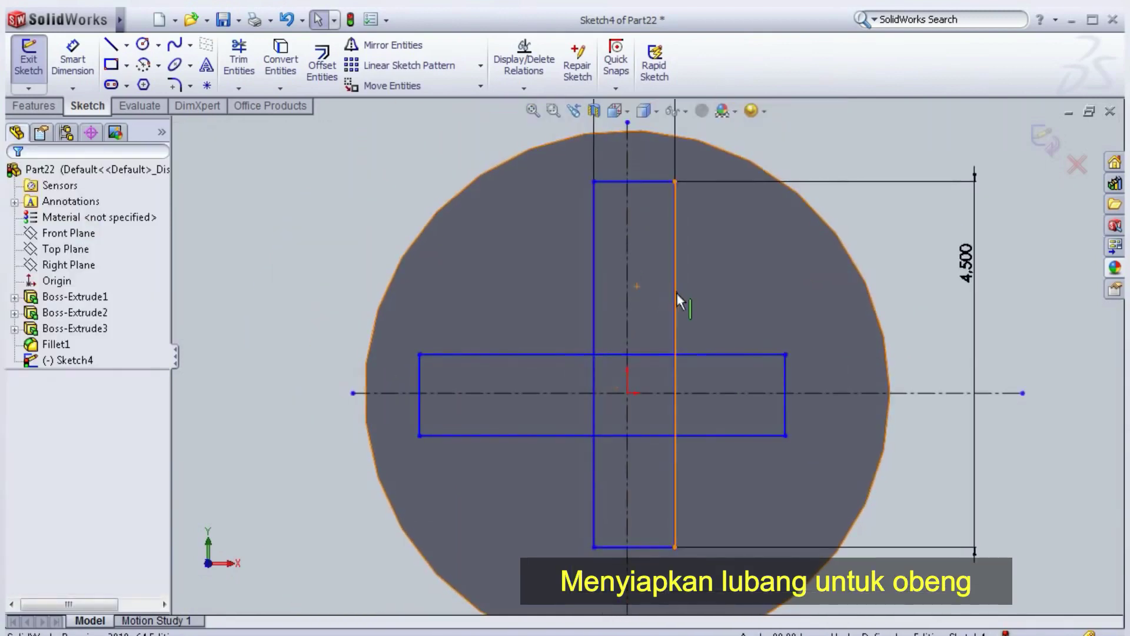
pyautogui.click(676, 291)
pyautogui.click(627, 300)
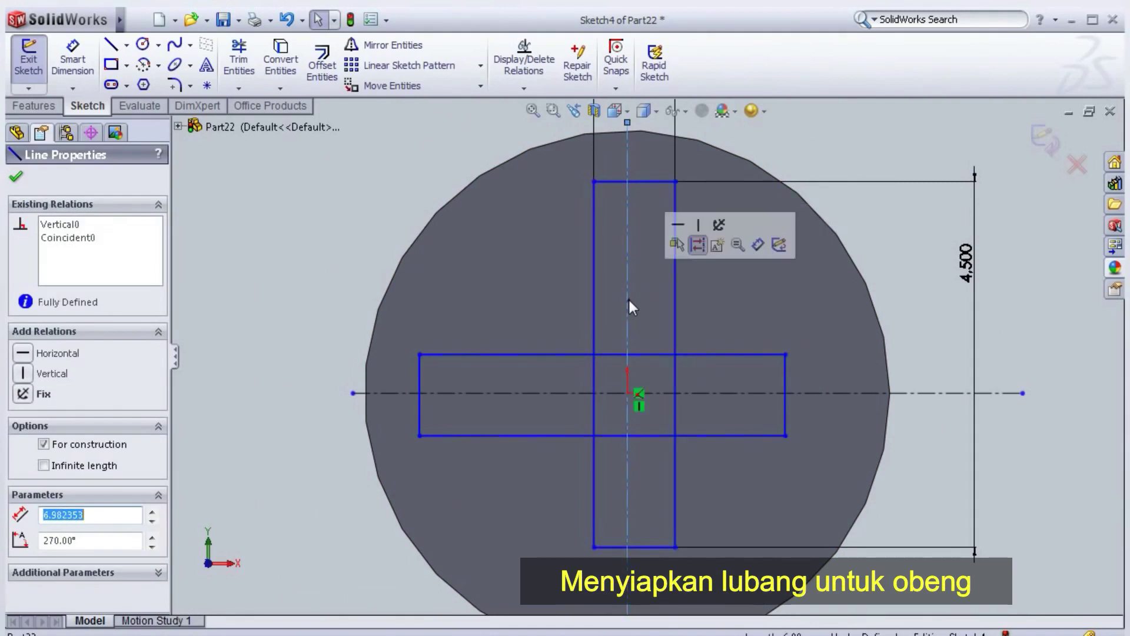
pyautogui.click(594, 310)
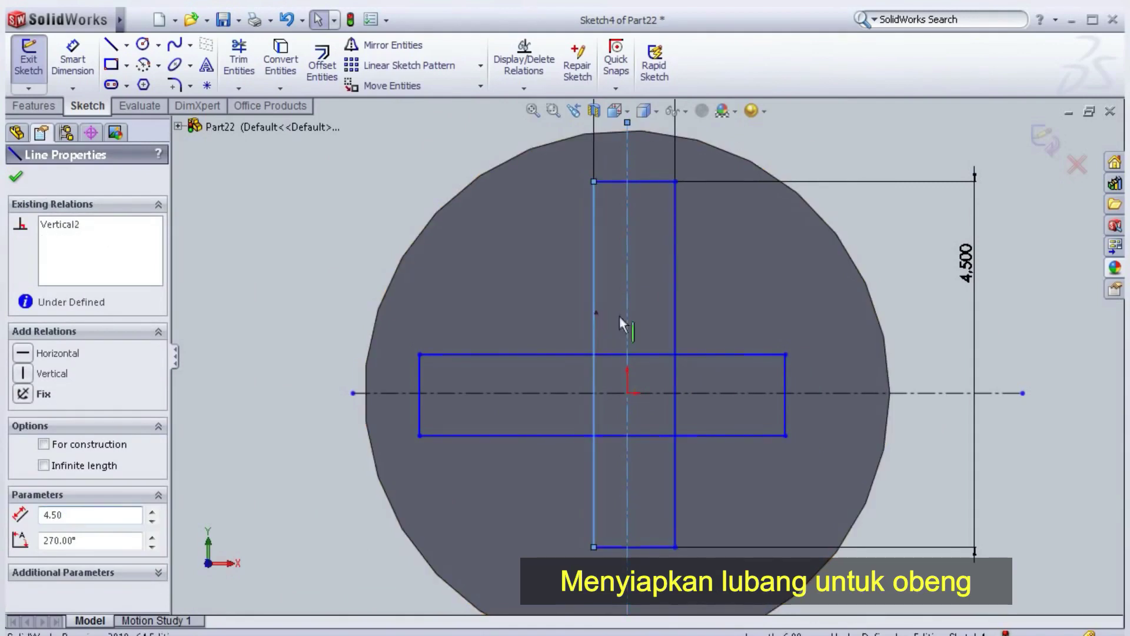
pyautogui.keyDown('ctrl'); pyautogui.click(674, 311); pyautogui.keyUp('ctrl')
pyautogui.click(100, 476)
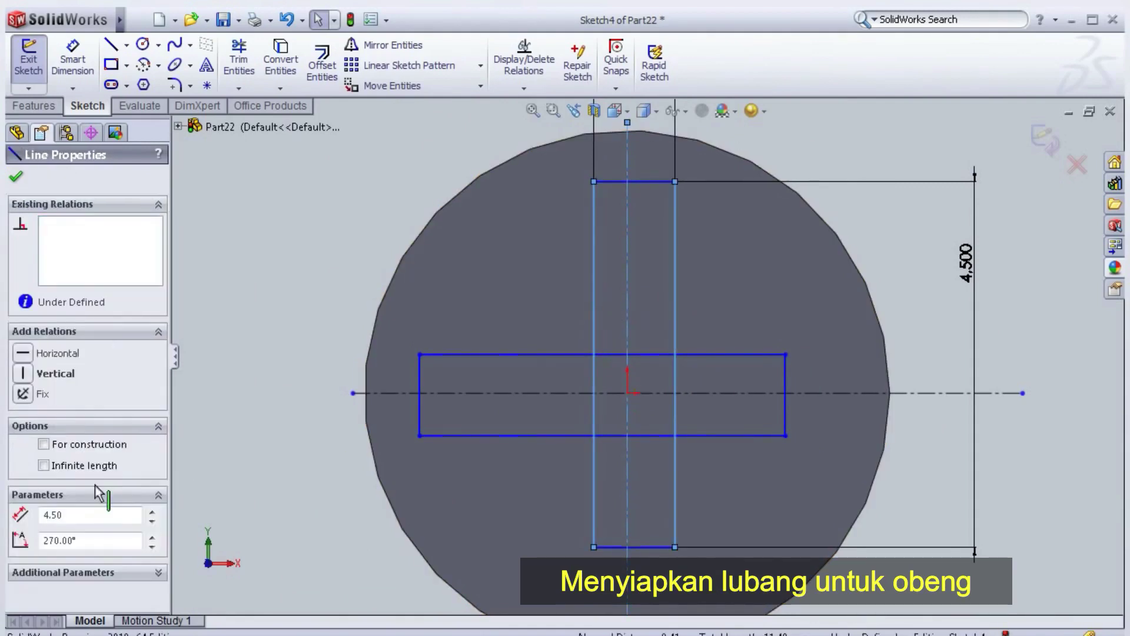
pyautogui.click(22, 556)
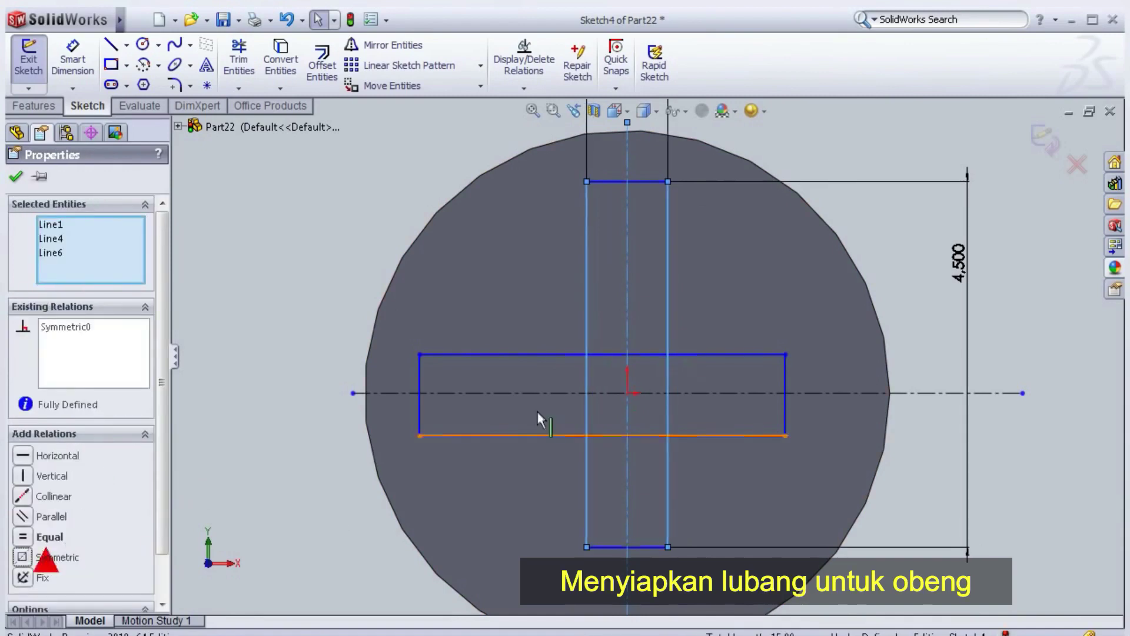
# Make the horizontal rectangle's long sides symmetric about the horizontal centerline and its short sides symmetric about the vertical centerline
pyautogui.click(549, 355)
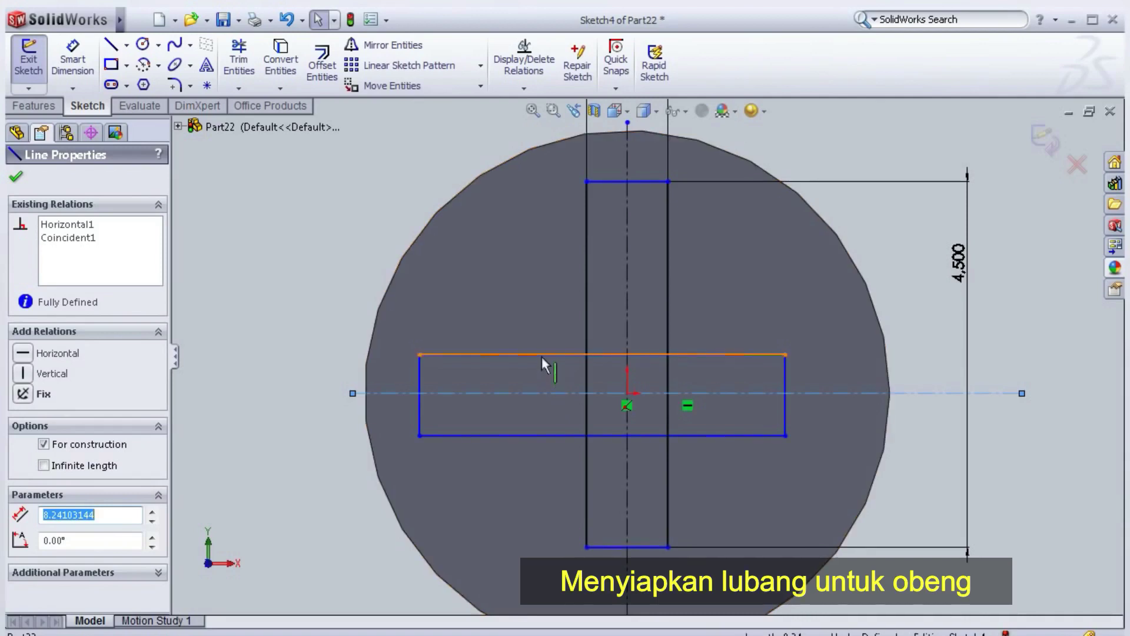
pyautogui.keyDown('ctrl'); pyautogui.click(542, 392); pyautogui.keyUp('ctrl')
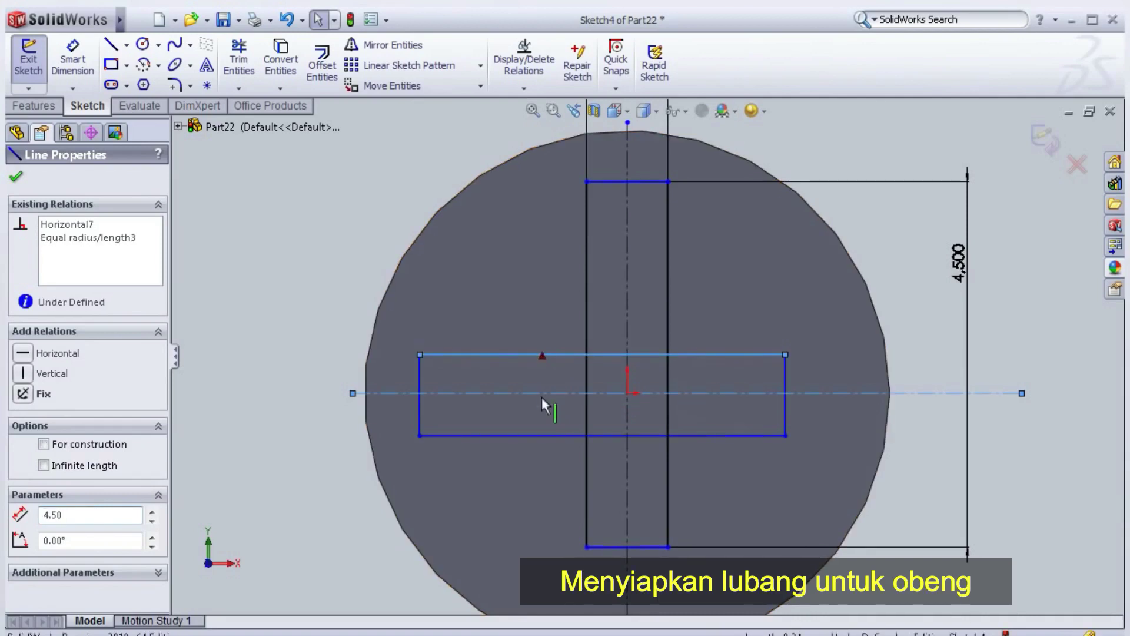
pyautogui.keyDown('ctrl'); pyautogui.click(538, 436); pyautogui.keyUp('ctrl')
pyautogui.click(57, 560)
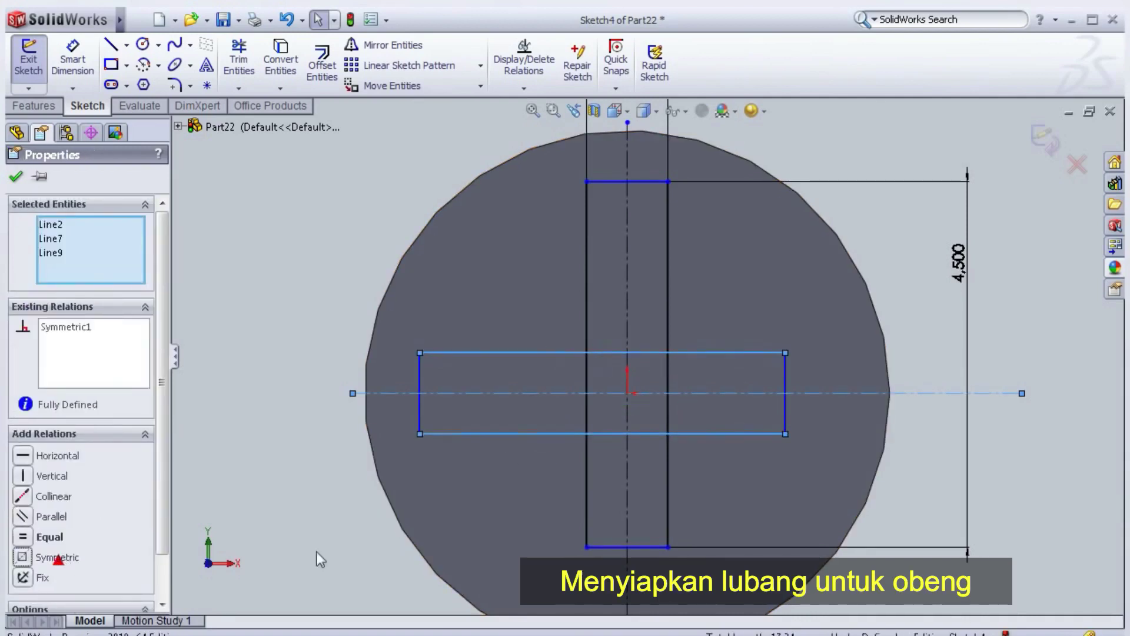
pyautogui.click(784, 389)
pyautogui.keyDown('ctrl'); pyautogui.click(627, 324); pyautogui.keyUp('ctrl')
pyautogui.keyDown('ctrl'); pyautogui.click(421, 369); pyautogui.keyUp('ctrl')
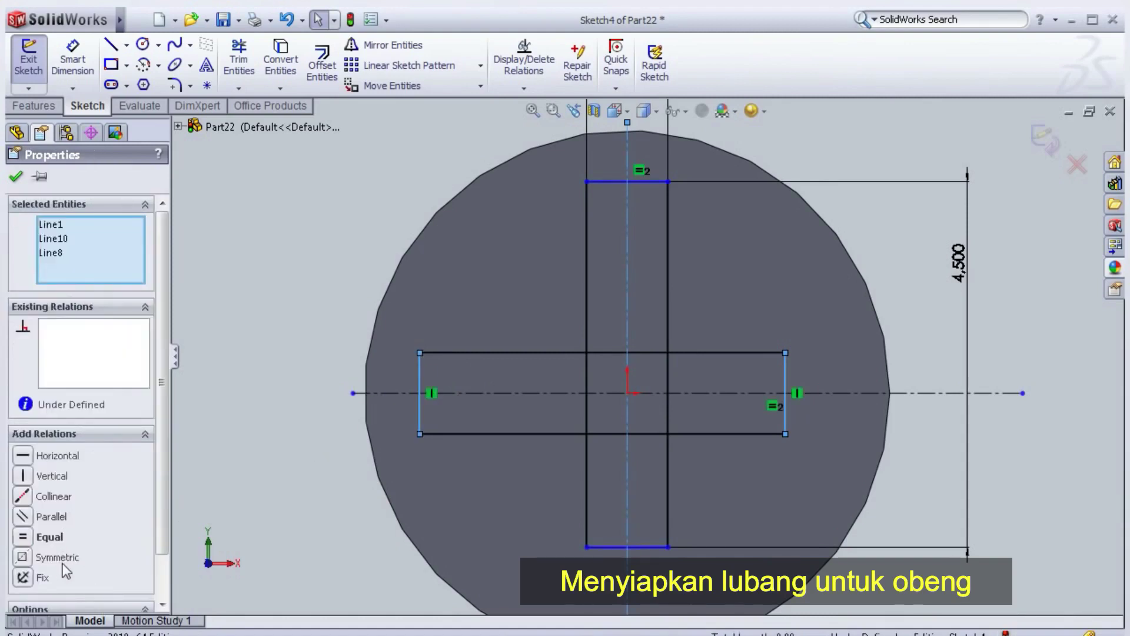
pyautogui.click(62, 559)
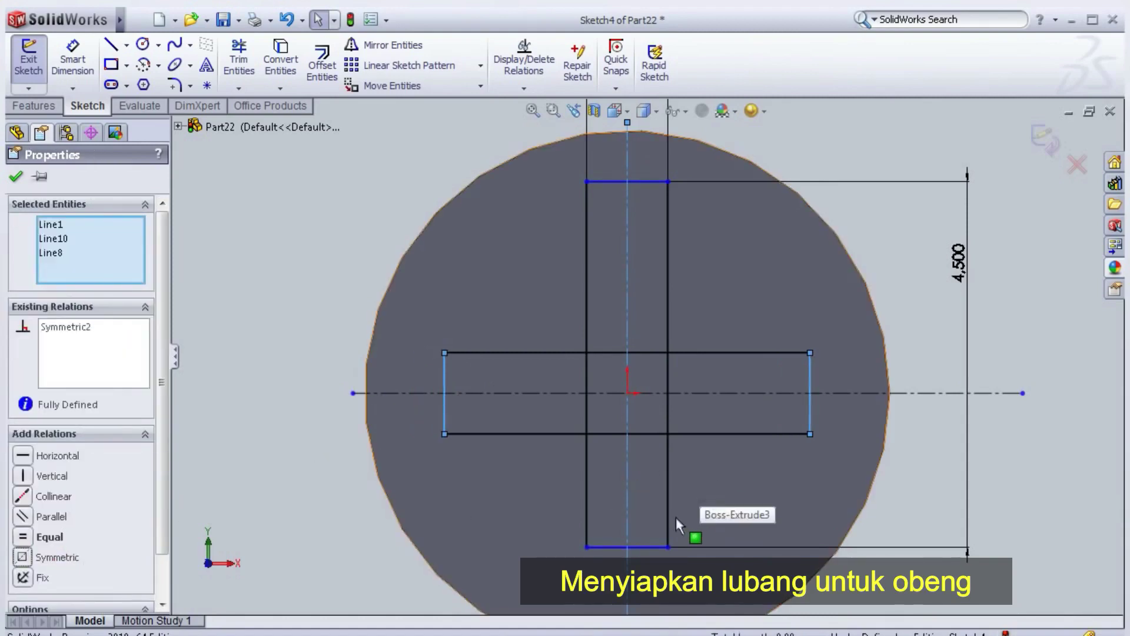
# Make the vertical rectangle's two short sides symmetric about the horizontal centerline and finish adding relations
pyautogui.click(617, 181)
pyautogui.click(611, 393)
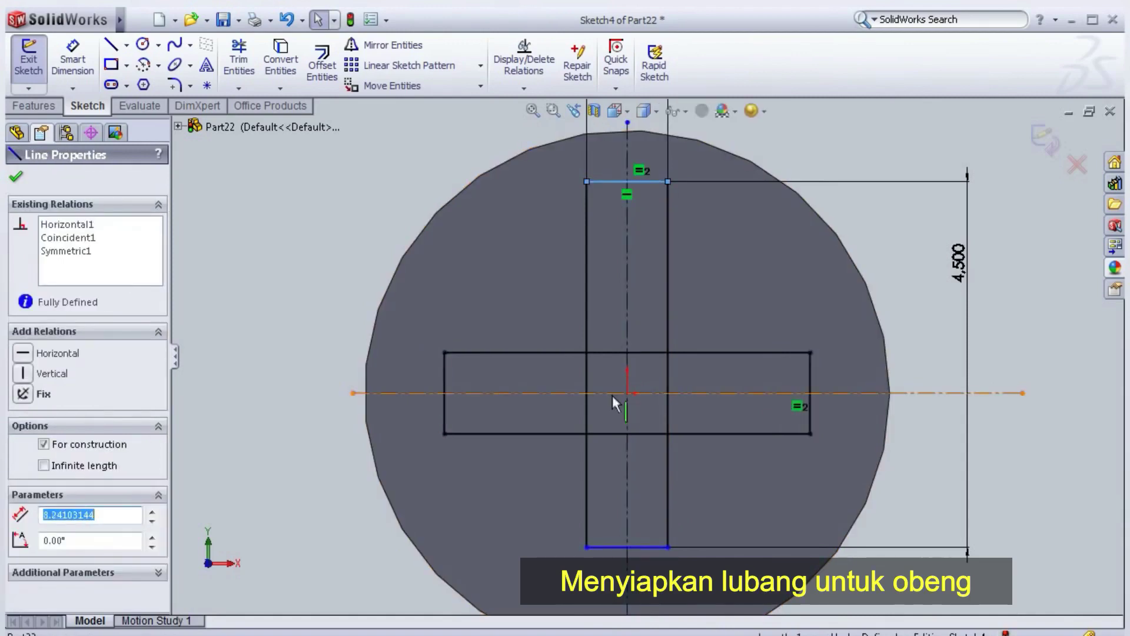
pyautogui.keyDown('ctrl'); pyautogui.click(609, 546); pyautogui.keyUp('ctrl')
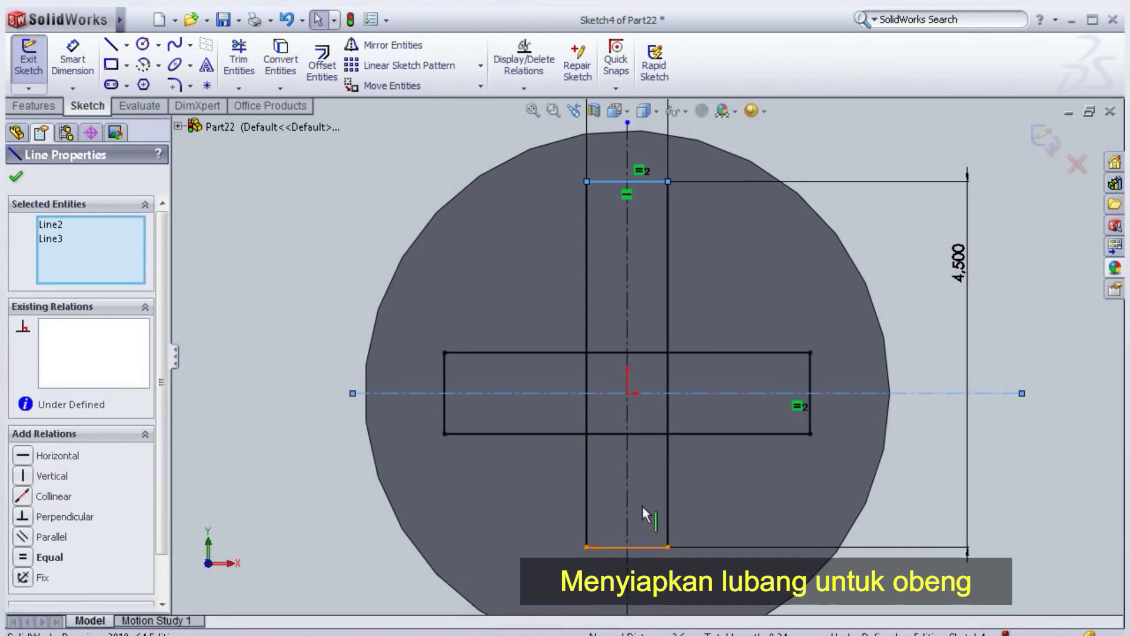
pyautogui.click(52, 563)
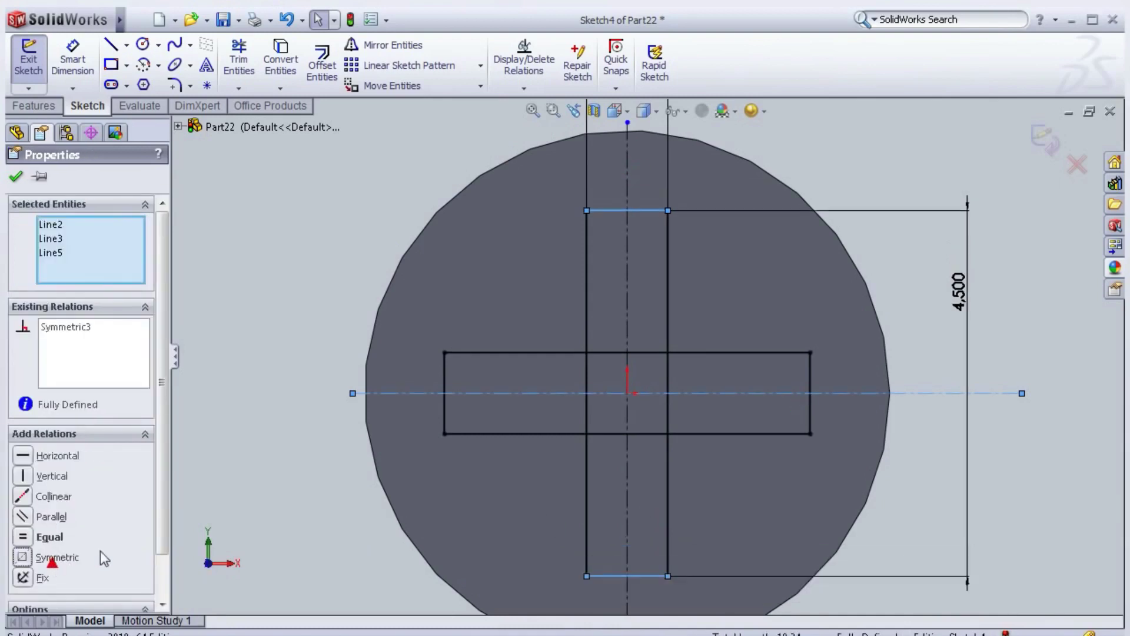
pyautogui.press('f')
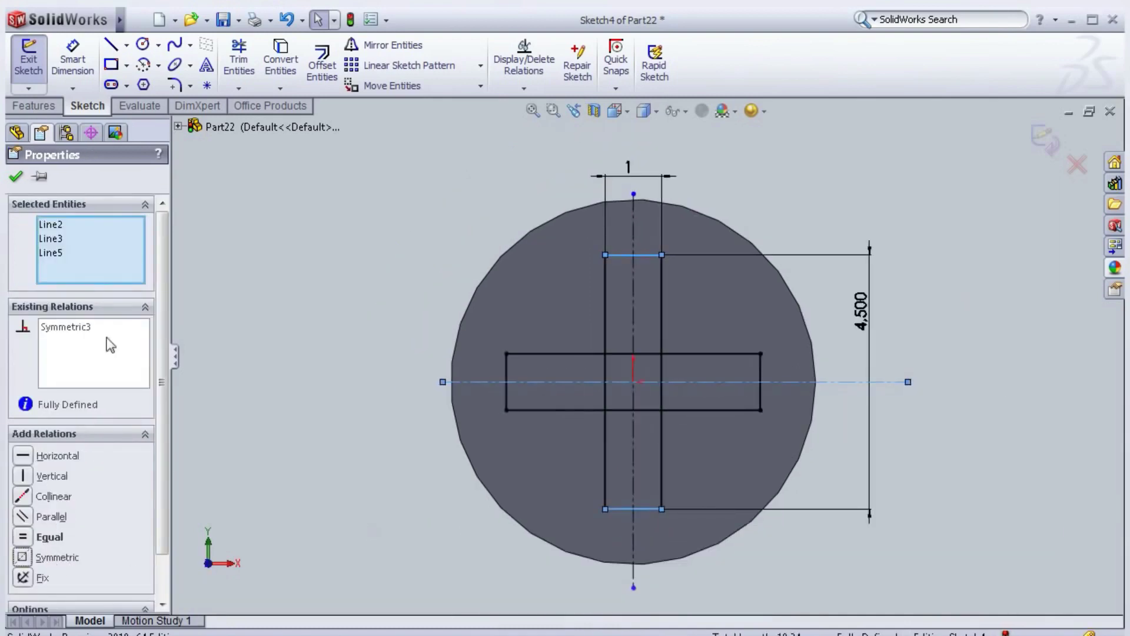
pyautogui.click(16, 176)
# Trim away the inside portions of the horizontal rectangle's long sides, using the vertical rectangle's long sides as boundaries
pyautogui.scroll(-1, 729, 436)
pyautogui.scroll(-1, 729, 436)
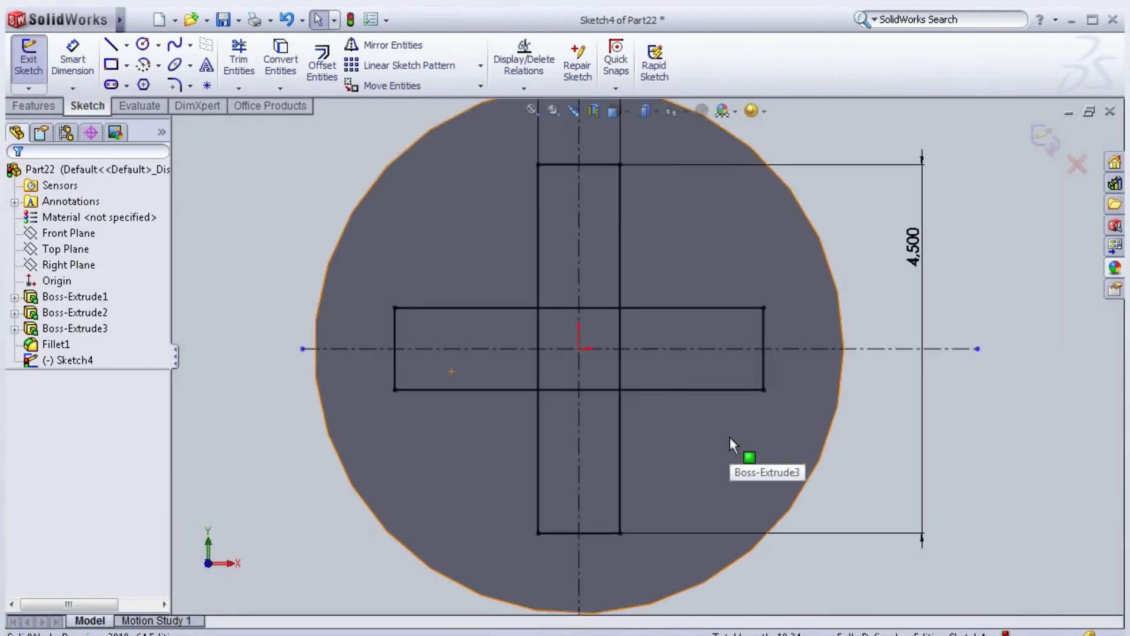
pyautogui.scroll(-1, 729, 436)
pyautogui.press('f')
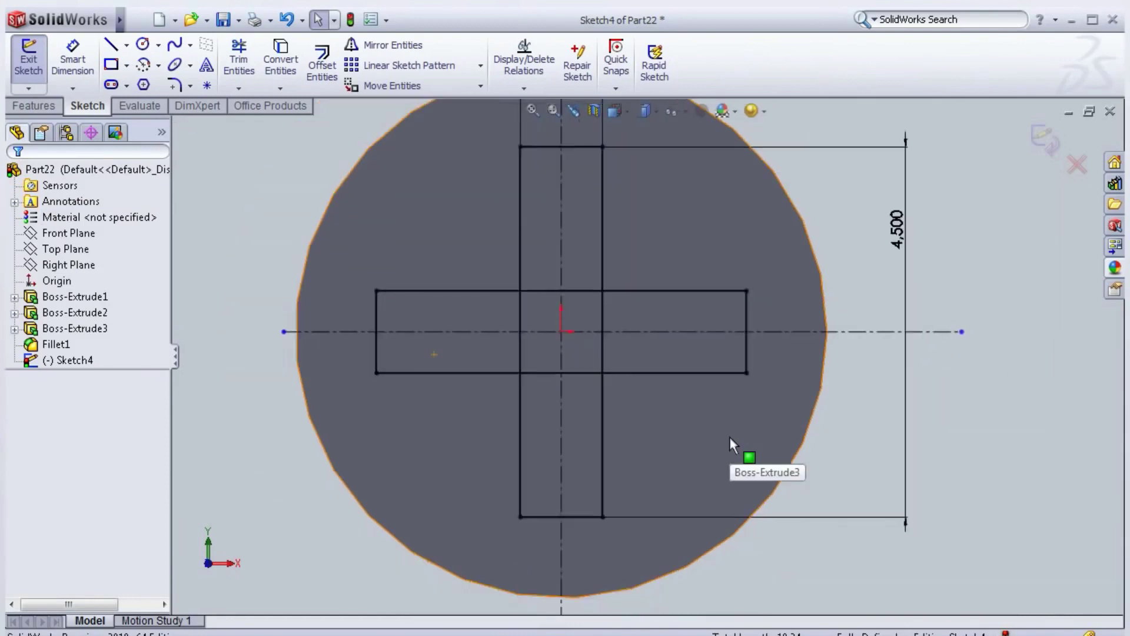
pyautogui.scroll(-1, 692, 423)
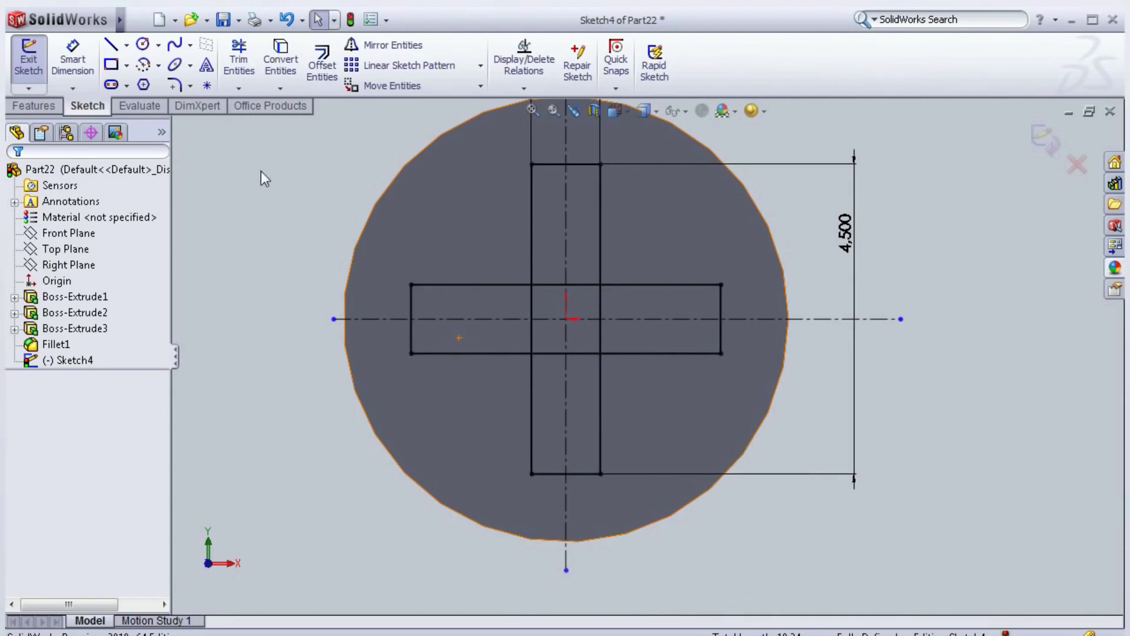
pyautogui.click(246, 72)
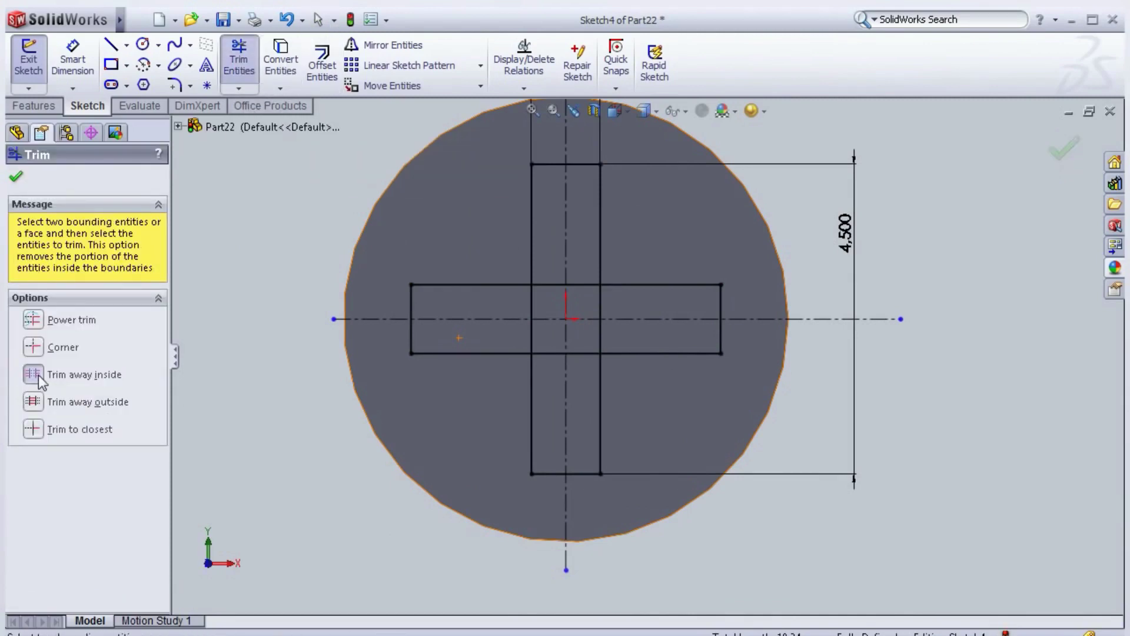
pyautogui.click(533, 264)
pyautogui.click(601, 268)
pyautogui.click(589, 284)
pyautogui.click(647, 353)
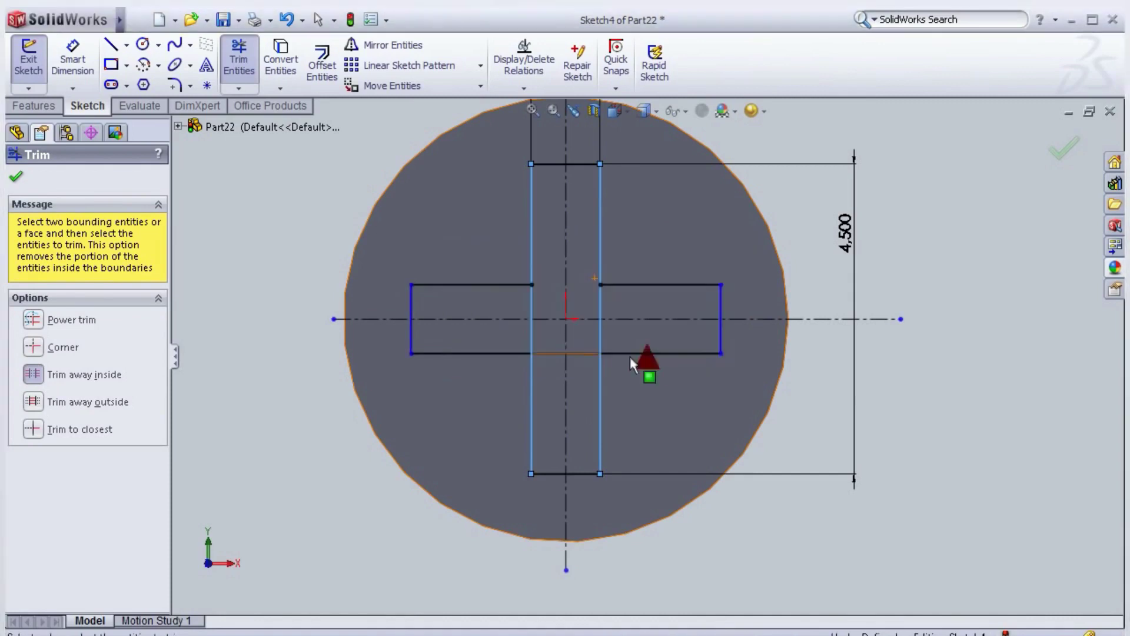
pyautogui.click(549, 352)
pyautogui.press('Escape')
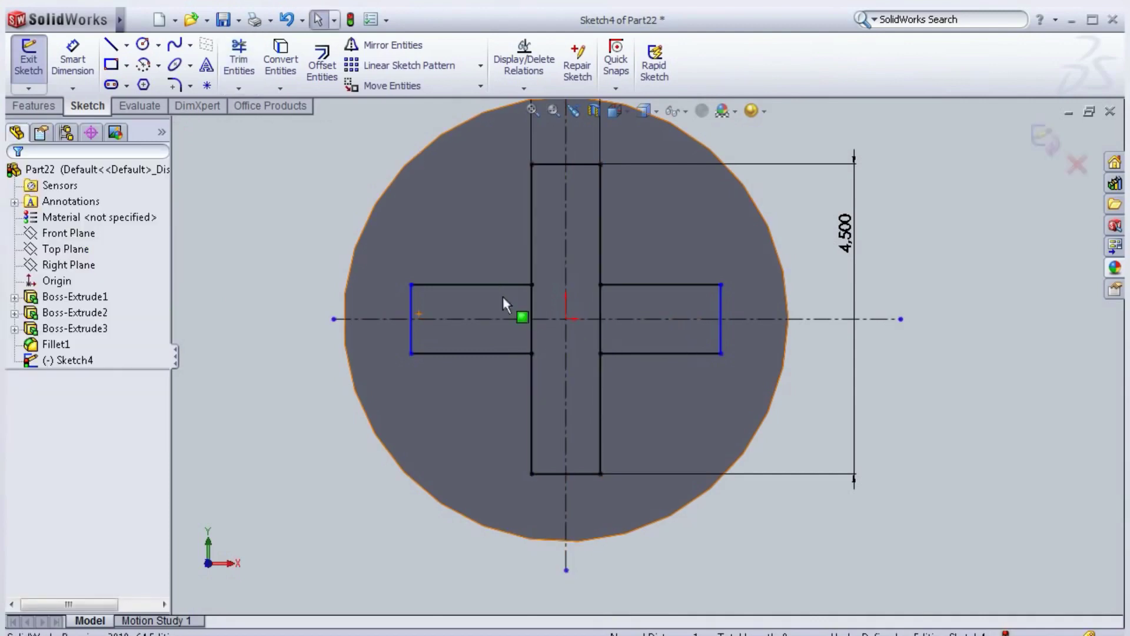
pyautogui.click(241, 79)
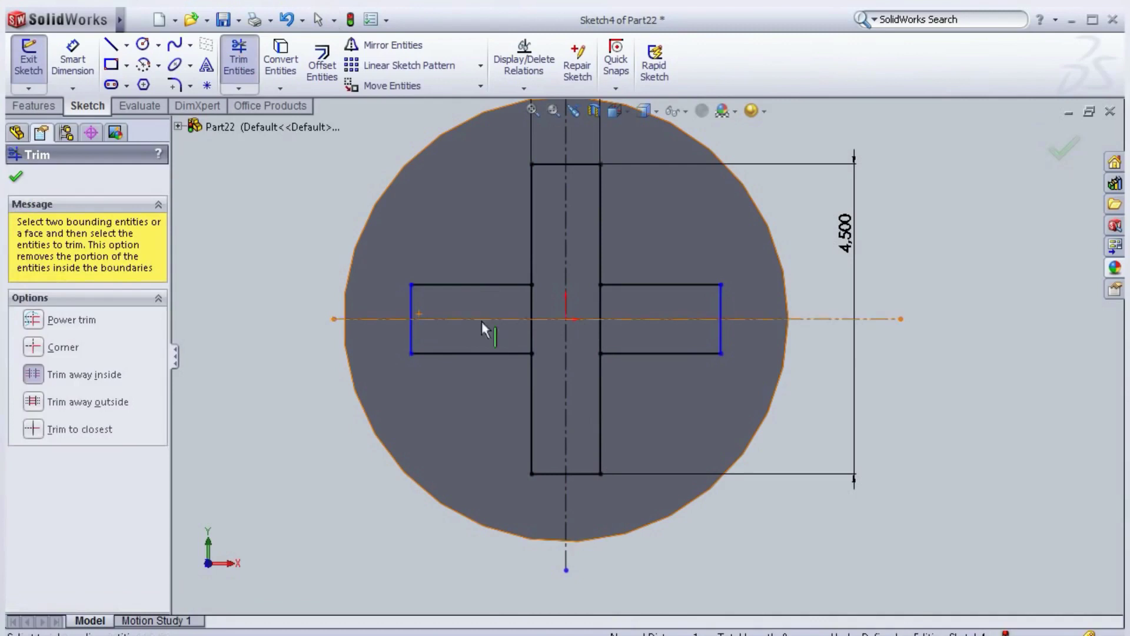
pyautogui.click(488, 285)
pyautogui.click(624, 285)
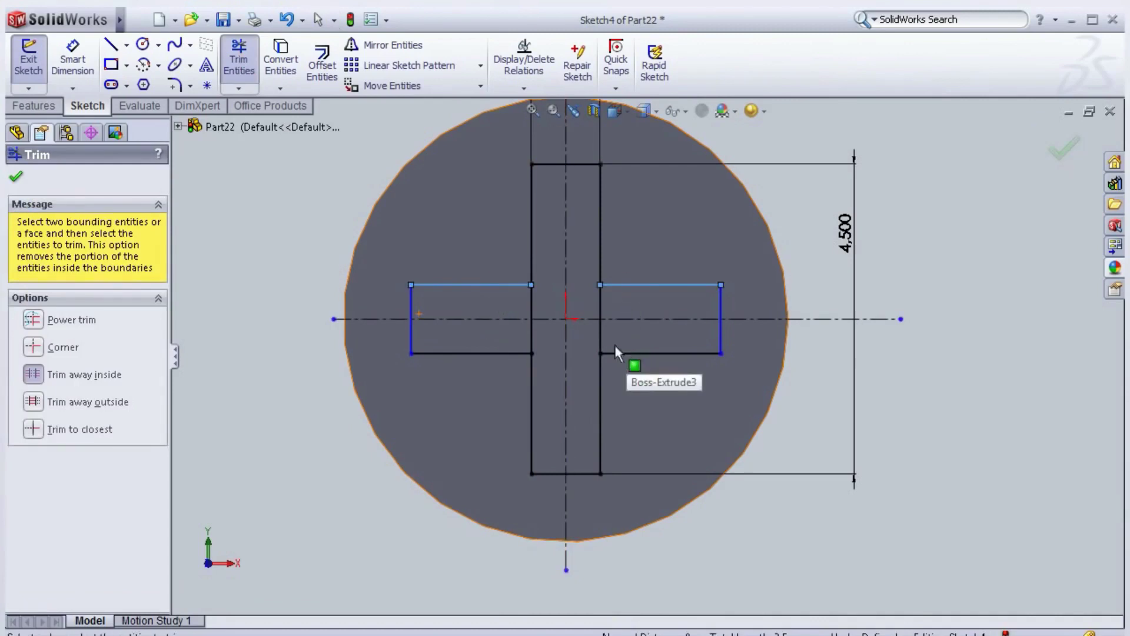
pyautogui.press('Escape')
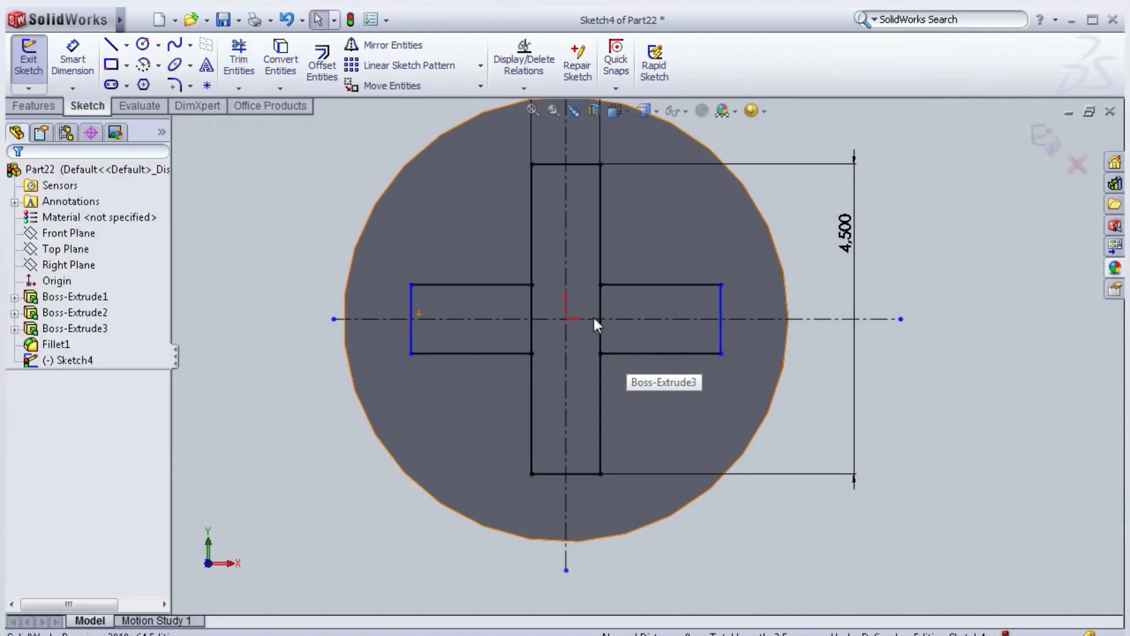
# Trim away the segment of the vertical rectangle's left side between the two edges of the cross's left arm
pyautogui.click(239, 60)
pyautogui.click(492, 283)
pyautogui.click(493, 352)
pyautogui.click(531, 333)
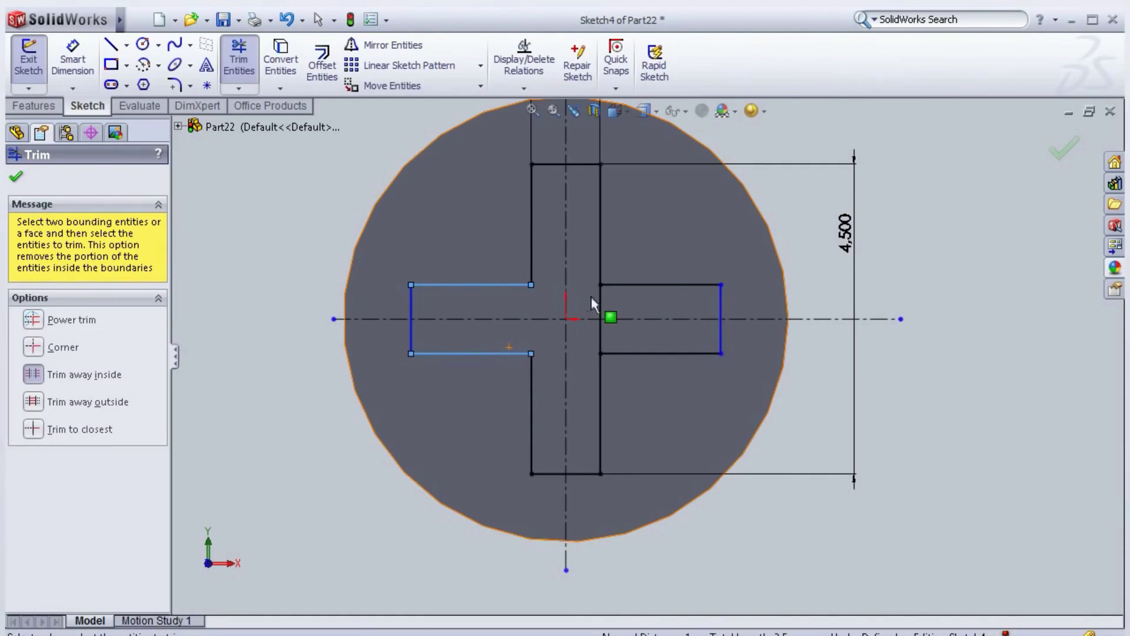
pyautogui.click(627, 284)
pyautogui.hotkey('ctrl', 'z')
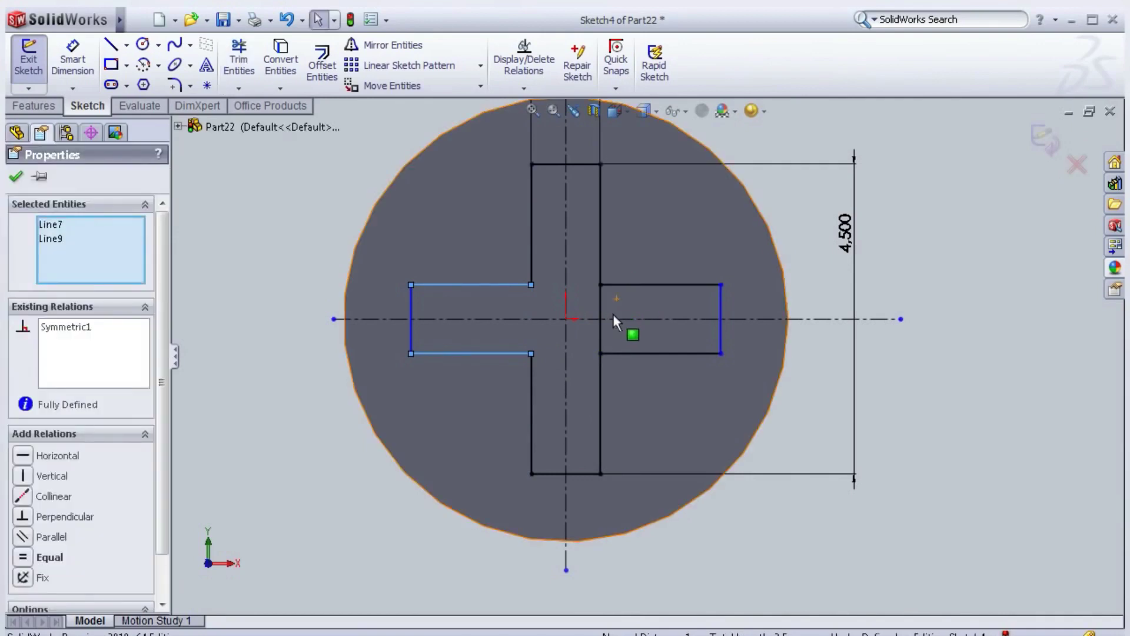
pyautogui.click(618, 300)
pyautogui.press('Escape')
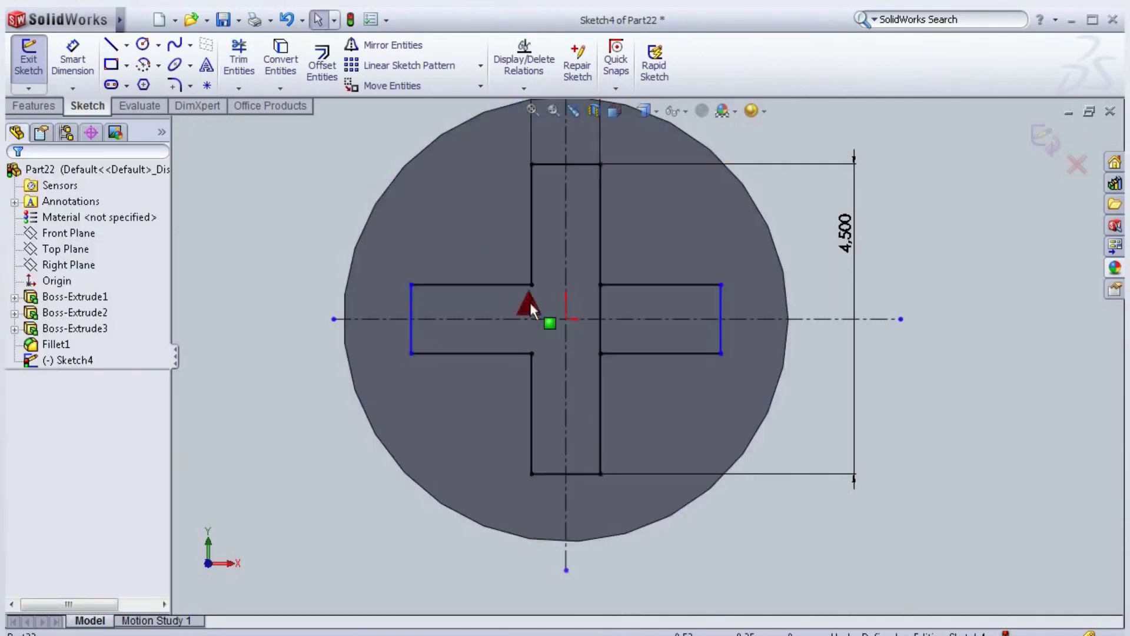
# Trim away the segment of the vertical rectangle's right side between the two edges of the cross's right arm
pyautogui.click(237, 66)
pyautogui.click(637, 285)
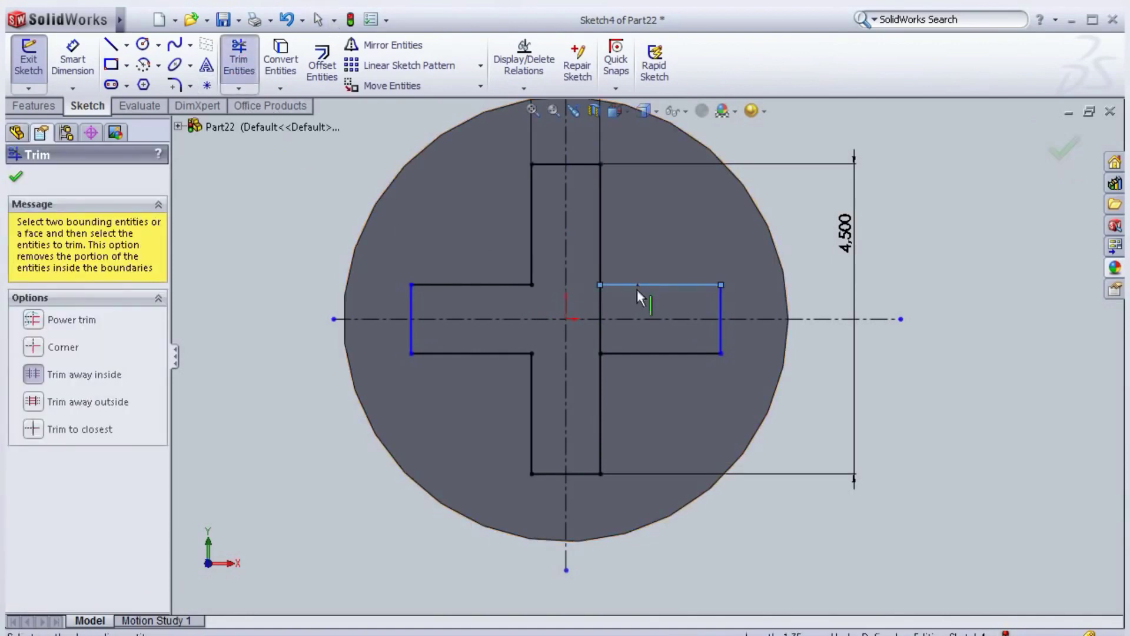
pyautogui.click(633, 354)
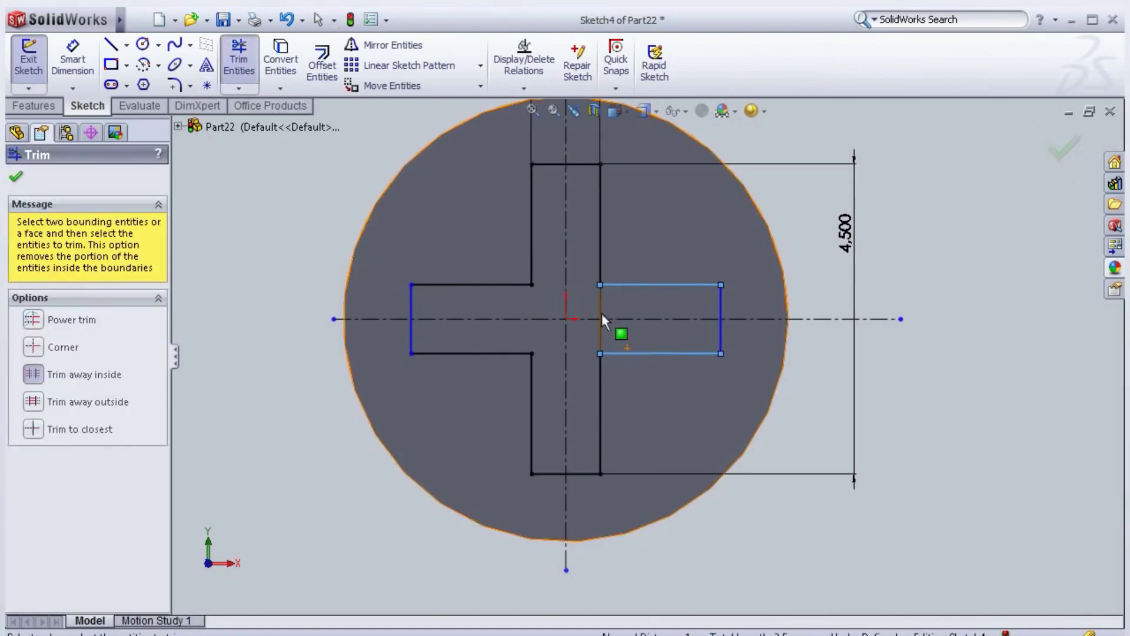
pyautogui.click(17, 178)
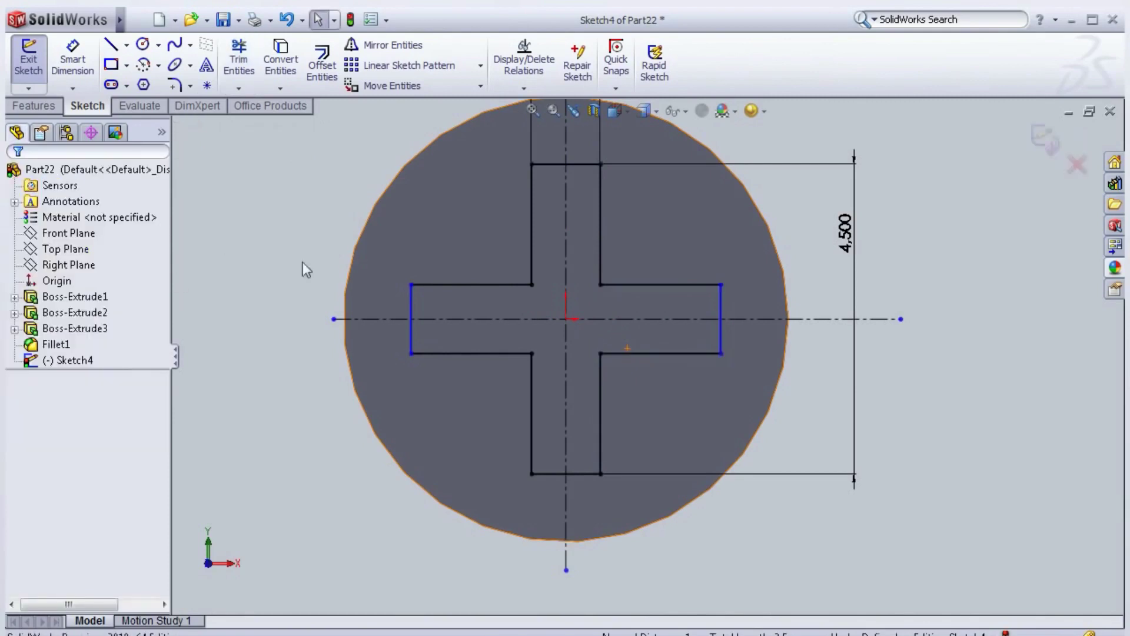
# Cut-extrude the cross-shaped sketch 2 mm deep into the screw head with a 10-degree draft
pyautogui.moveTo(290, 226); pyautogui.dragTo(177, 177, button='middle')
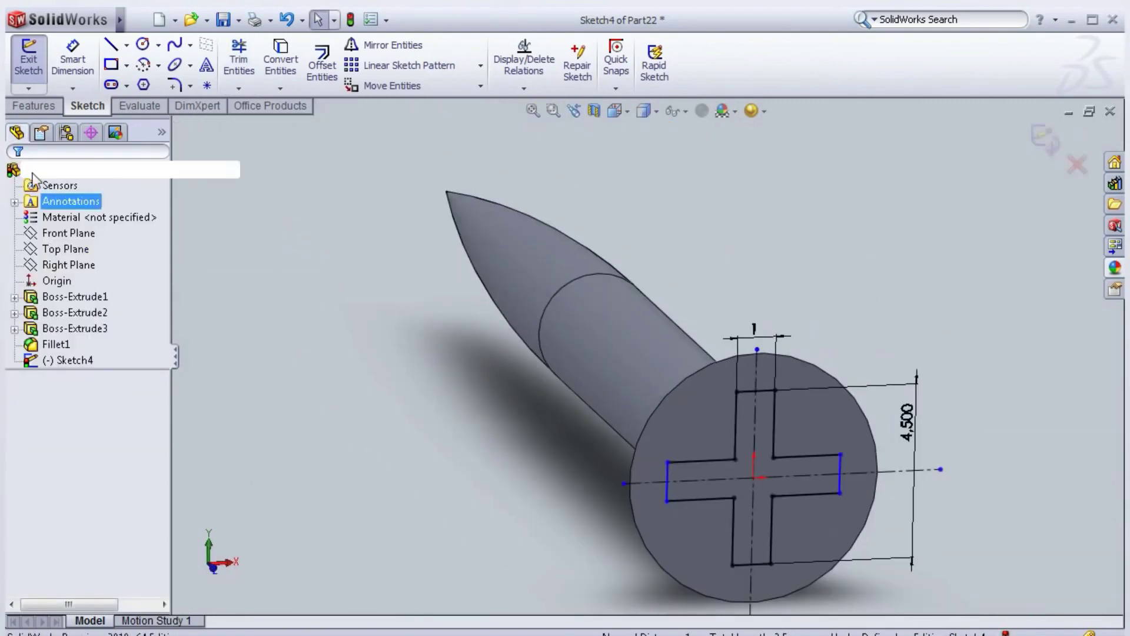
pyautogui.click(34, 105)
pyautogui.click(257, 70)
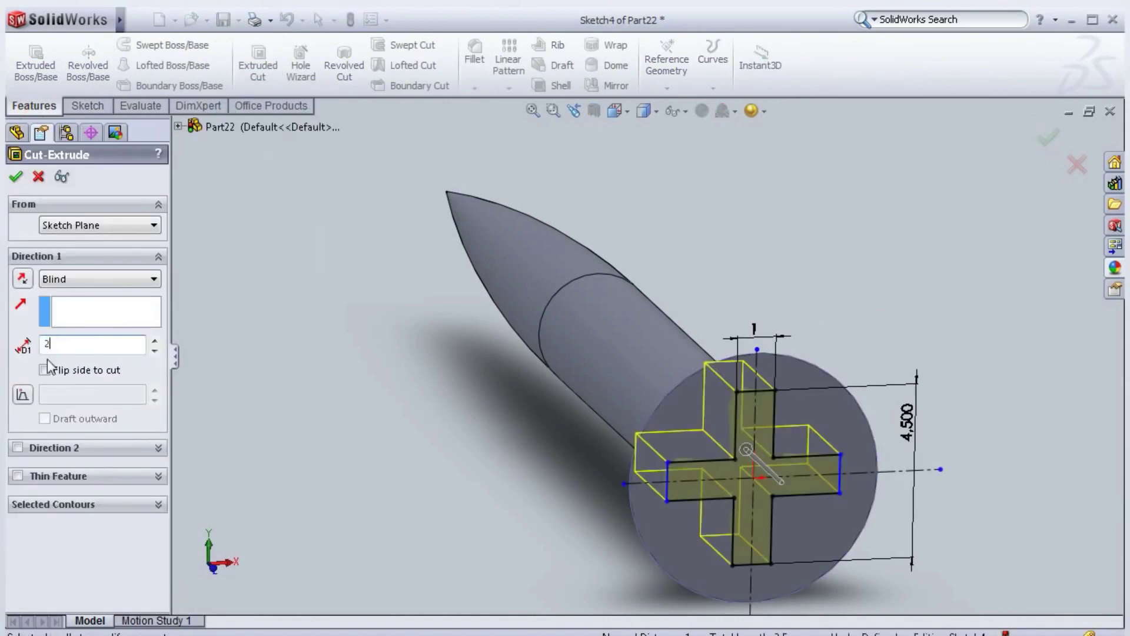
pyautogui.press('Return')
pyautogui.click(22, 395)
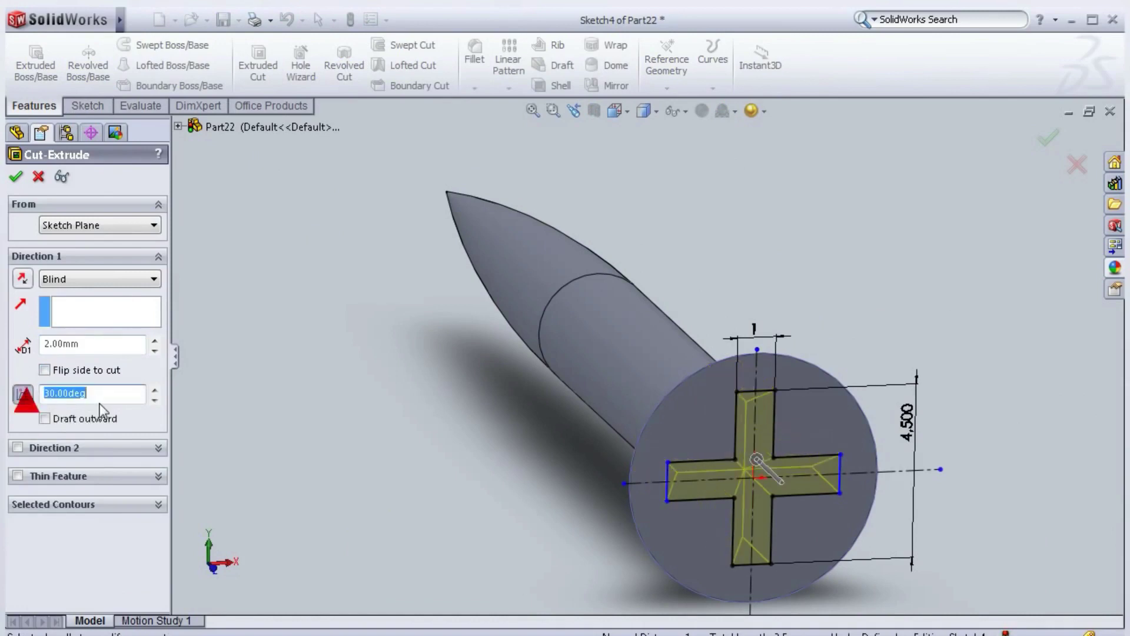
pyautogui.write('10')
pyautogui.press('Return')
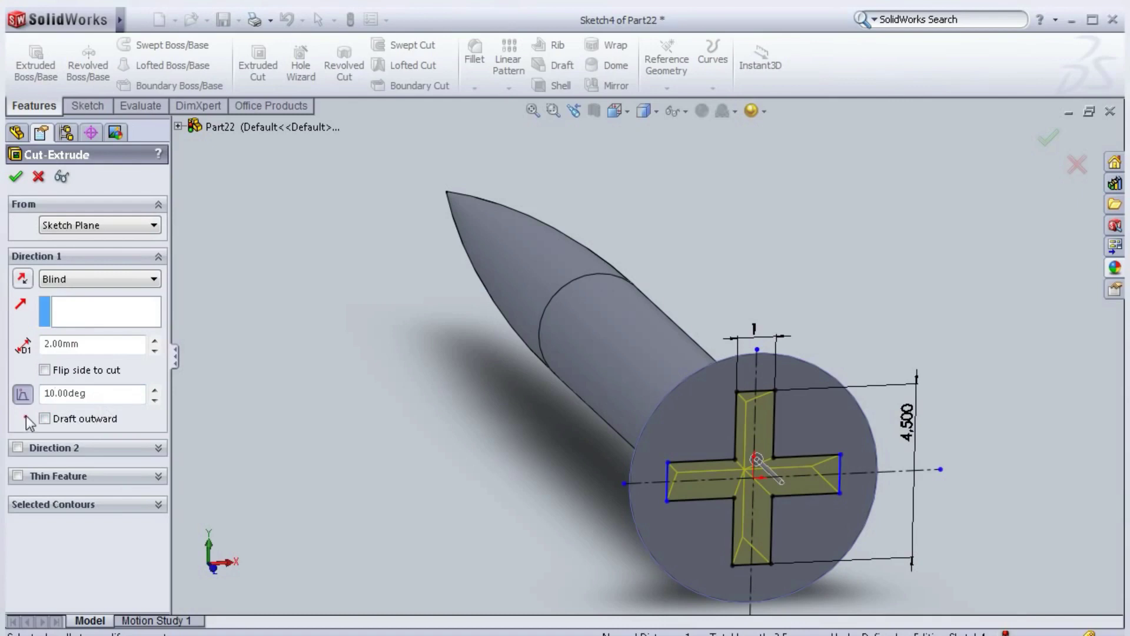
pyautogui.moveTo(340, 362)
pyautogui.mouseDown(button='middle')
pyautogui.moveTo(368, 405)
pyautogui.moveTo(346, 410)
pyautogui.moveTo(327, 397)
pyautogui.moveTo(323, 314)
pyautogui.moveTo(547, 457)
pyautogui.moveTo(552, 444)
pyautogui.moveTo(481, 404)
pyautogui.moveTo(516, 404)
pyautogui.mouseUp(button='middle')
pyautogui.moveTo(813, 419); pyautogui.dragTo(754, 430, button='middle')
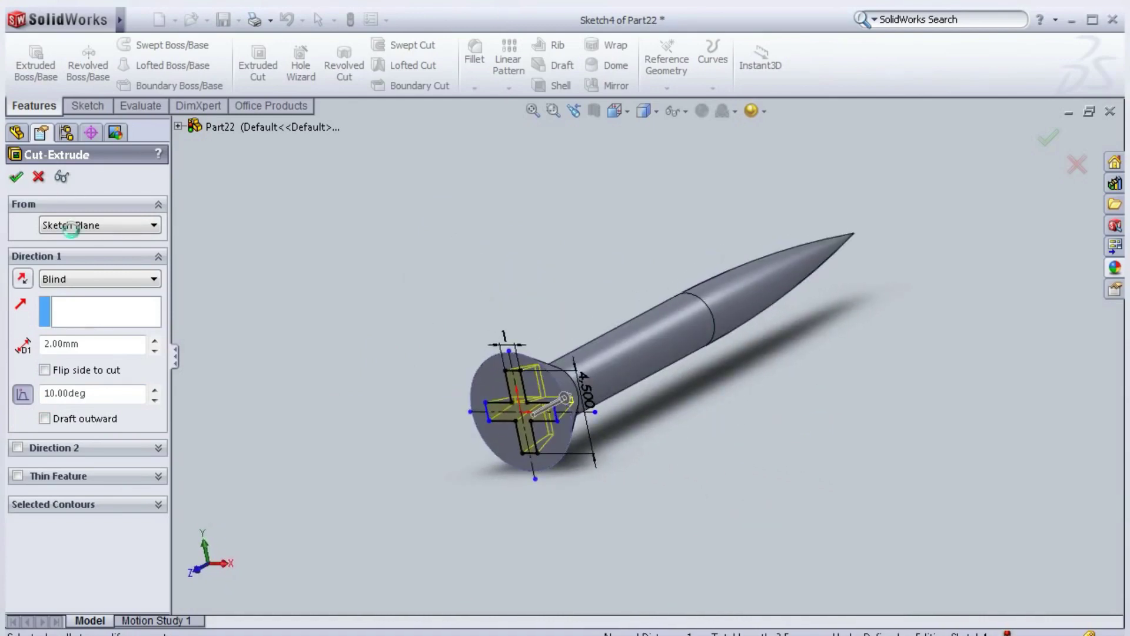
pyautogui.scroll(-3, 382, 339)
pyautogui.moveTo(377, 340); pyautogui.dragTo(342, 353, button='middle')
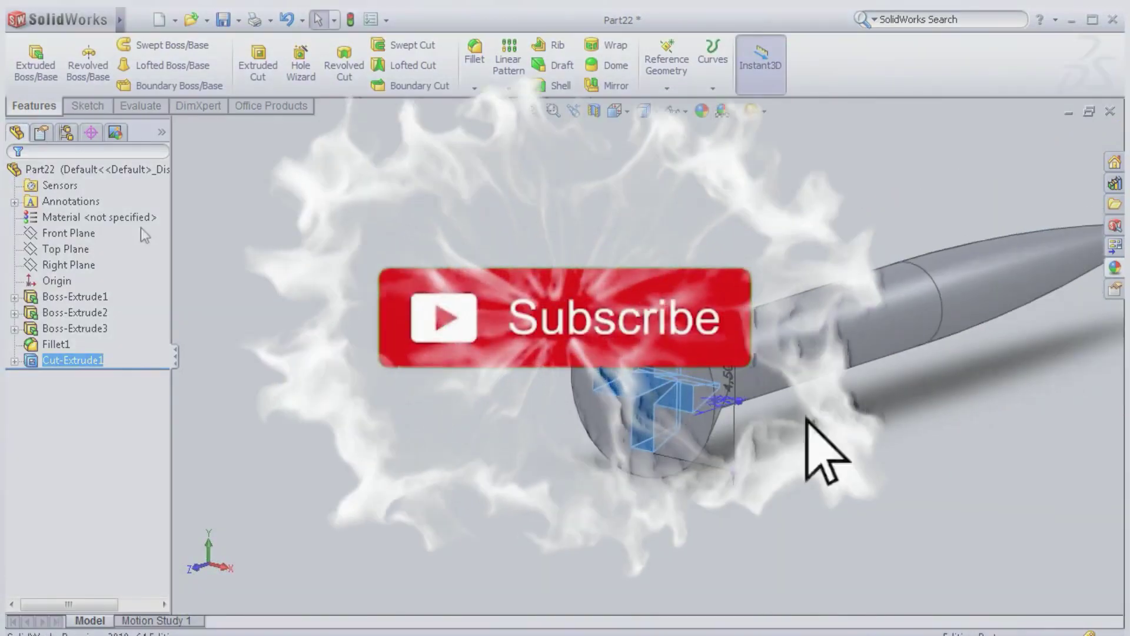
pyautogui.click(870, 221)
# Create a reference plane parallel to the Front Plane at an offset of 17 mm, crossing the shaft near the head
pyautogui.moveTo(742, 202); pyautogui.dragTo(708, 272, button='middle')
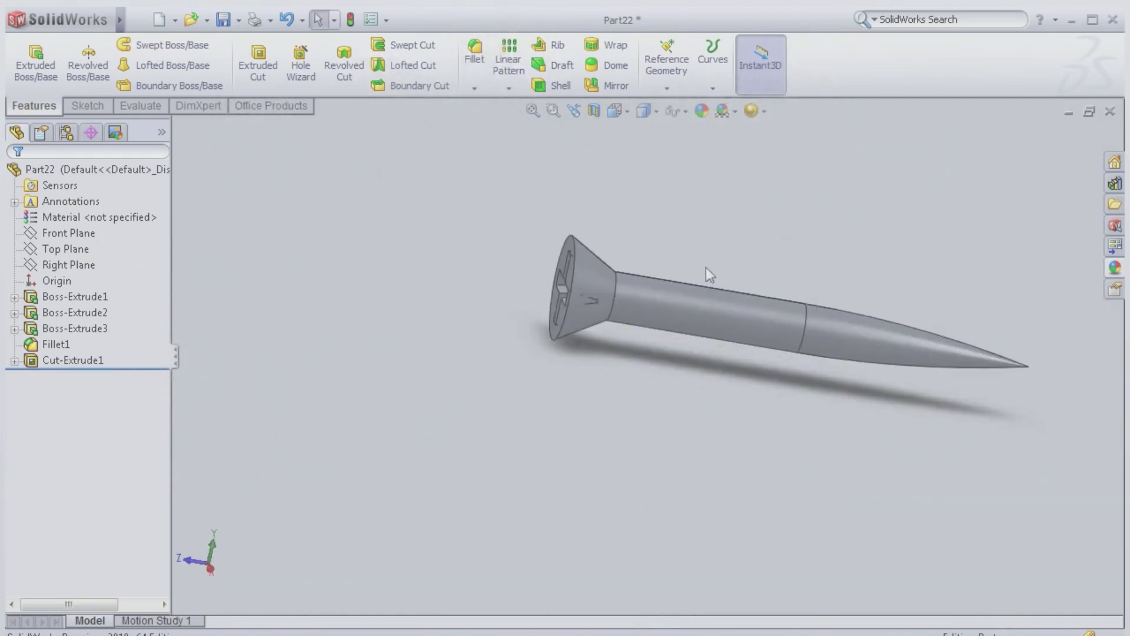
pyautogui.moveTo(740, 197); pyautogui.dragTo(709, 330, button='middle')
pyautogui.scroll(-3, 754, 264)
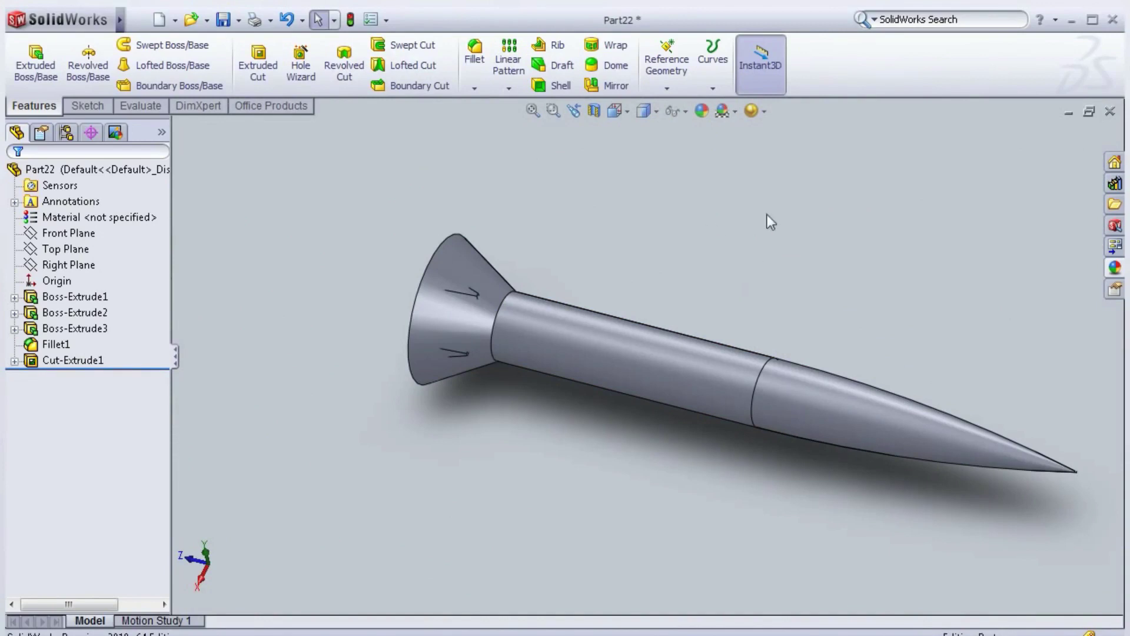
pyautogui.click(69, 249)
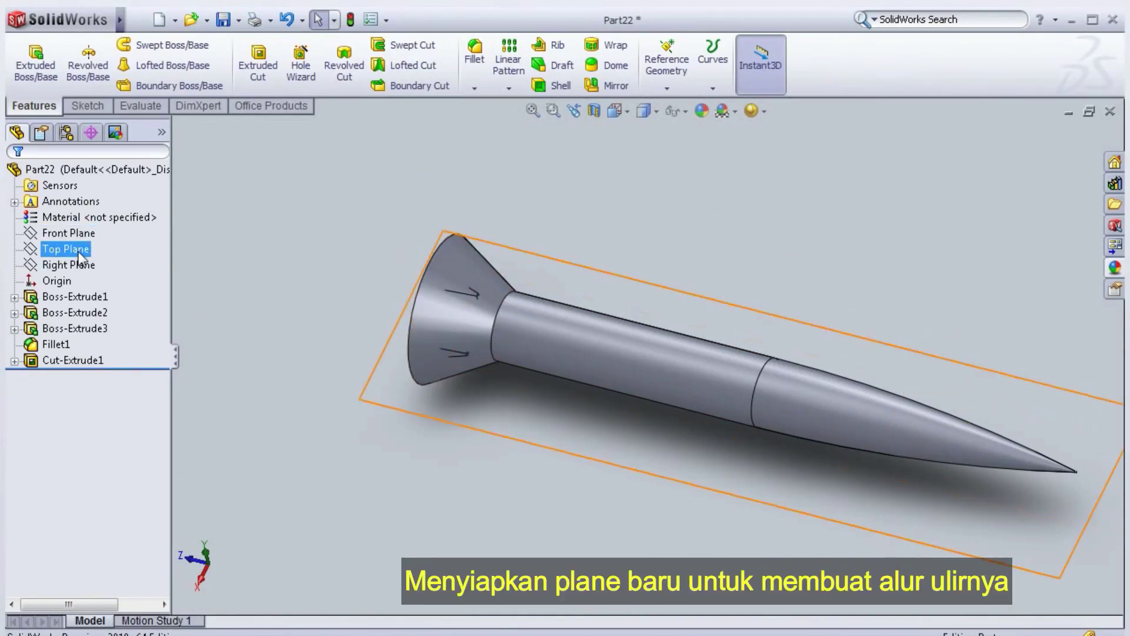
pyautogui.click(78, 238)
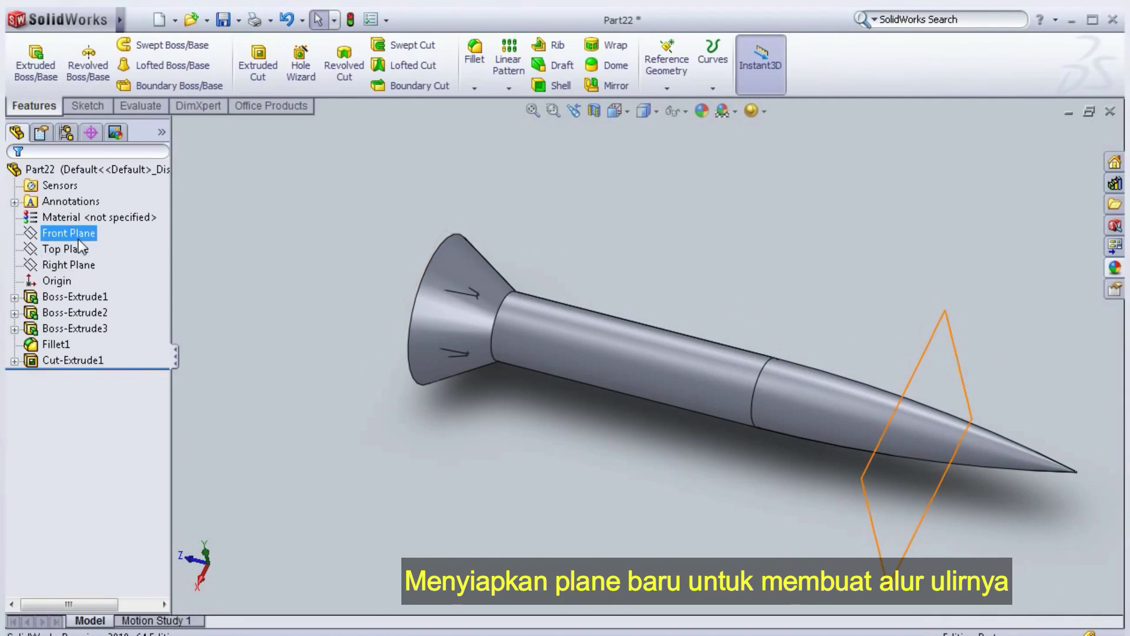
pyautogui.click(667, 87)
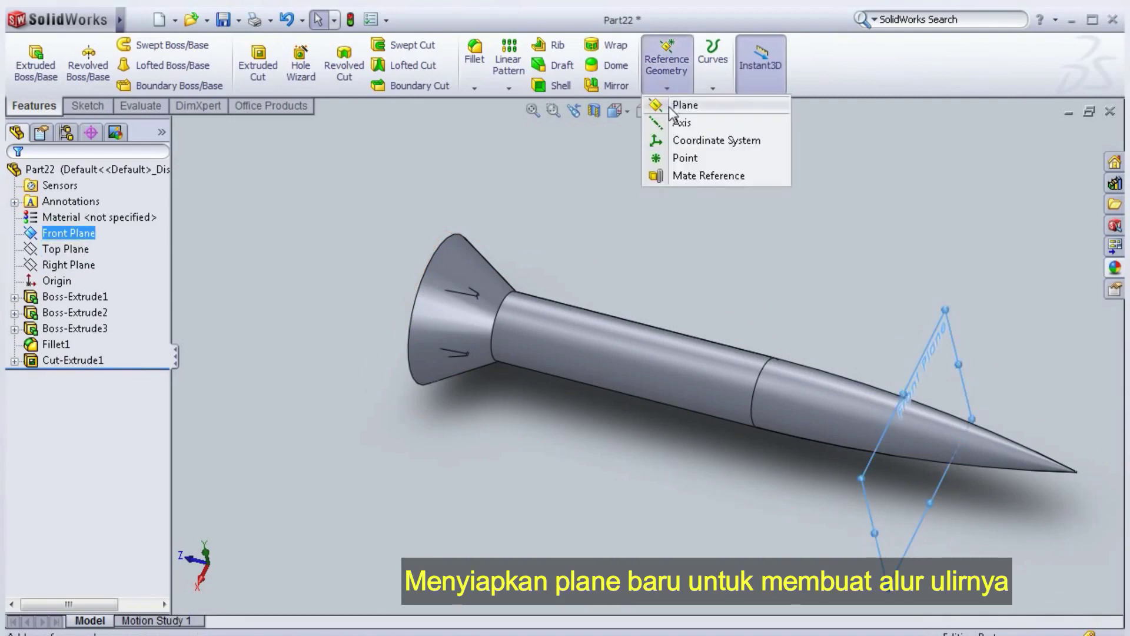
pyautogui.click(677, 106)
pyautogui.moveTo(568, 159); pyautogui.dragTo(607, 236, button='middle')
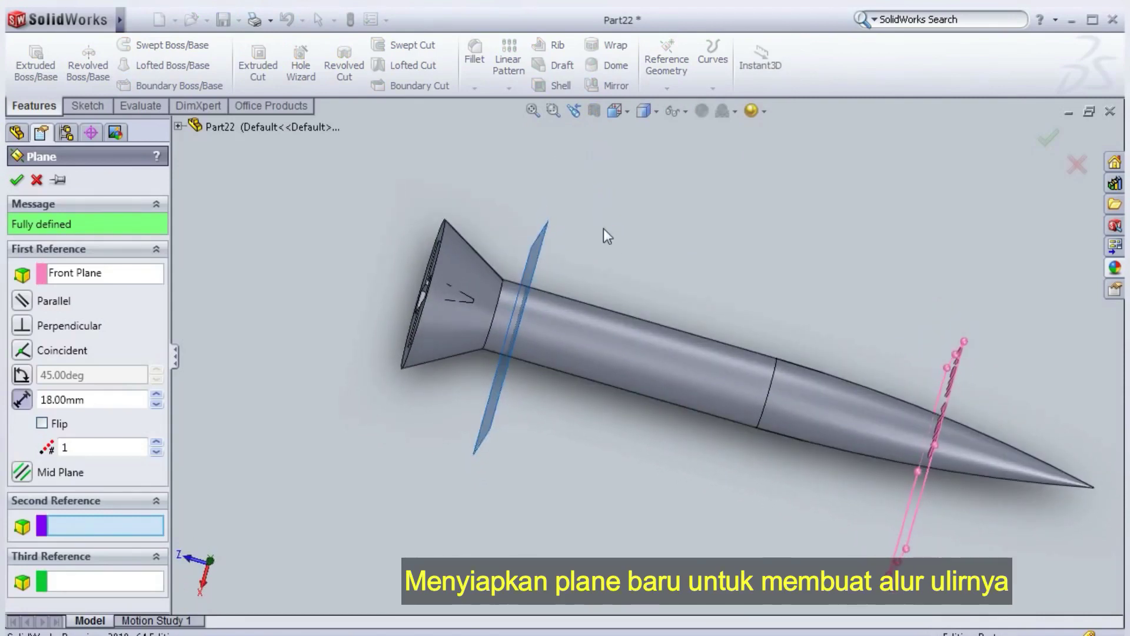
pyautogui.moveTo(105, 400); pyautogui.dragTo(47, 402)
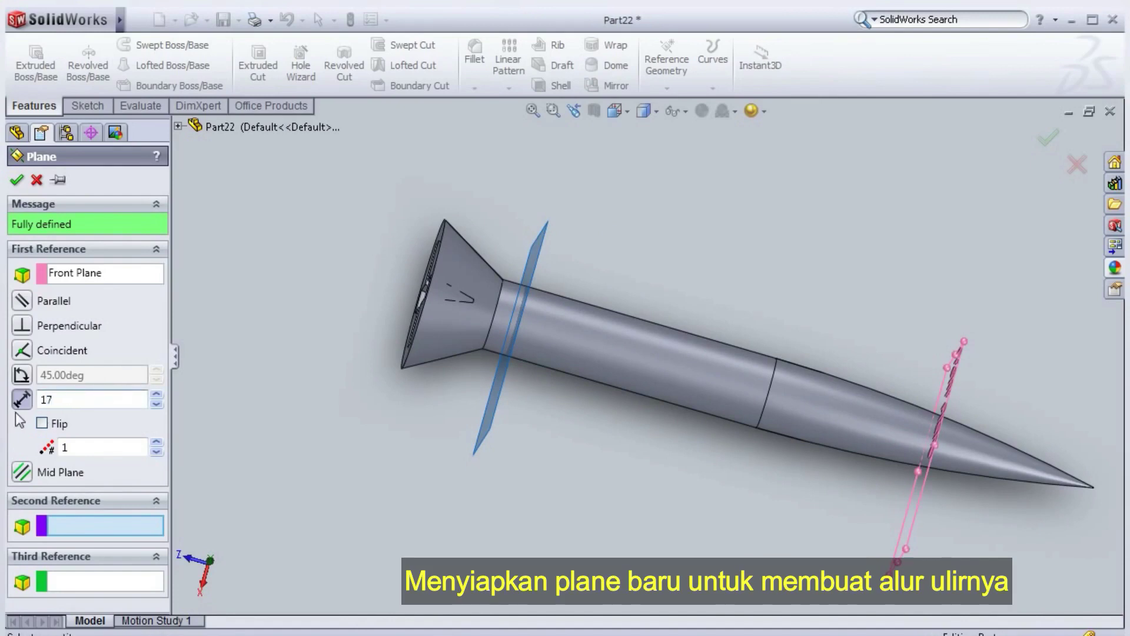
pyautogui.press('Return')
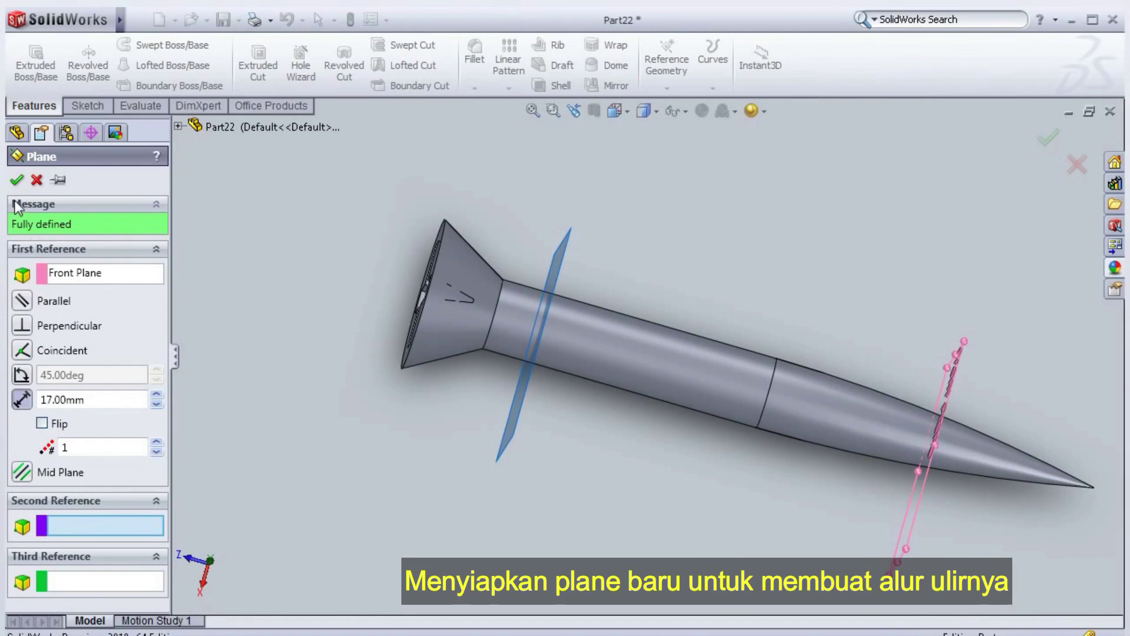
pyautogui.moveTo(299, 304)
pyautogui.mouseDown(button='middle')
pyautogui.moveTo(310, 312)
pyautogui.moveTo(294, 312)
pyautogui.mouseUp(button='middle')
pyautogui.click(14, 182)
# Sketch a circle of 1.5 mm radius on the new plane, centred on the origin and matching the shaft's outline, and close the sketch
pyautogui.moveTo(631, 210); pyautogui.dragTo(612, 221, button='middle')
pyautogui.click(34, 380)
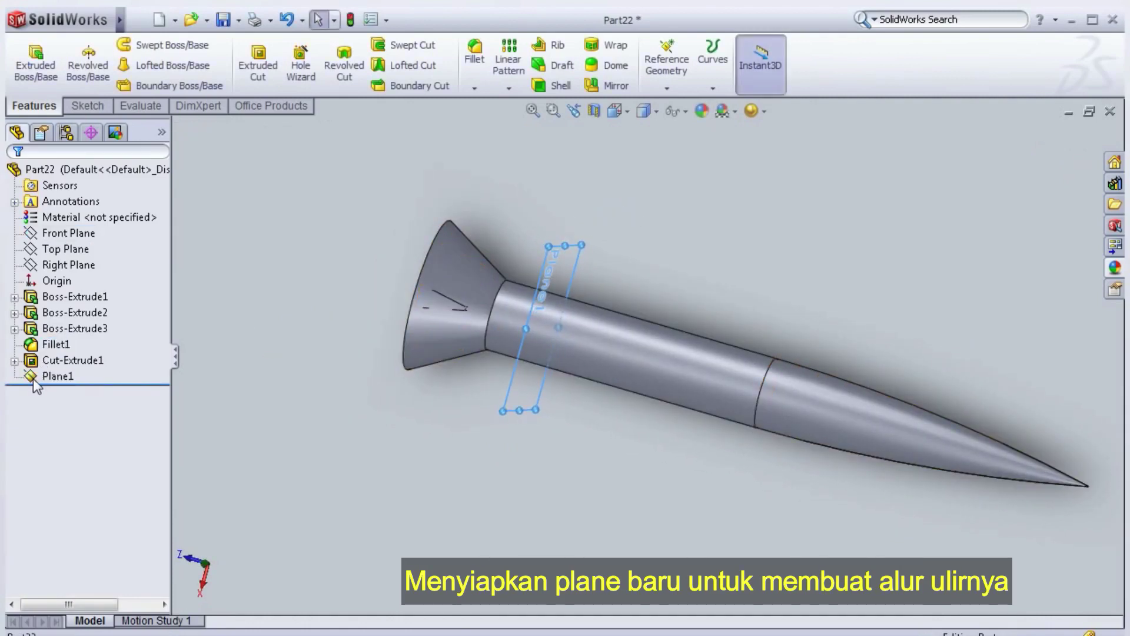
pyautogui.click(35, 379)
pyautogui.click(50, 349)
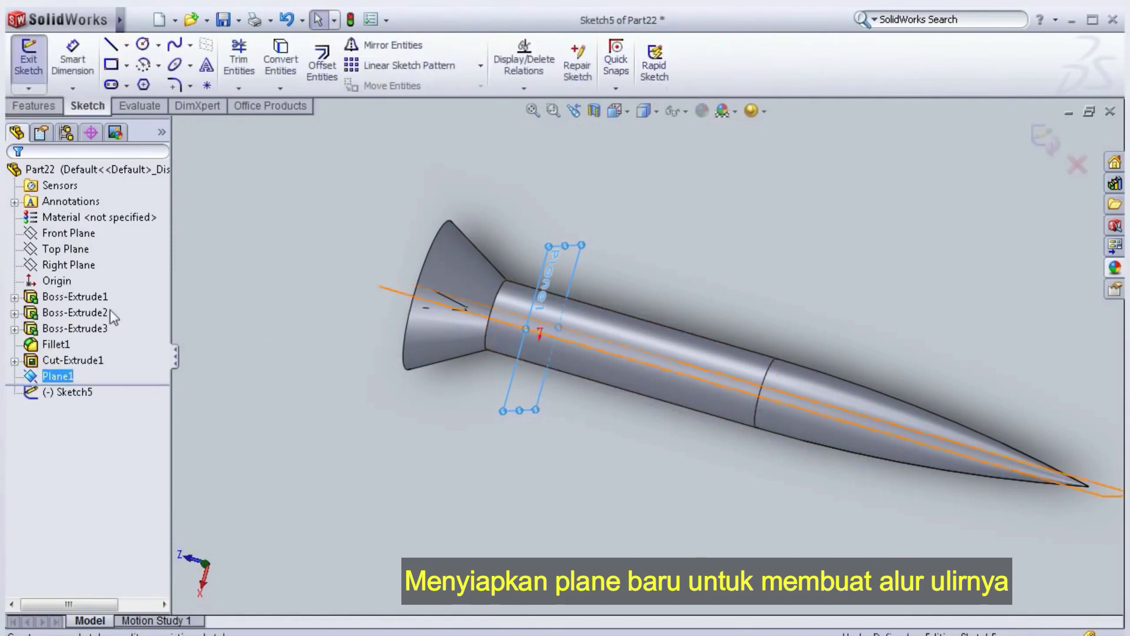
pyautogui.press('space')
pyautogui.click(293, 399)
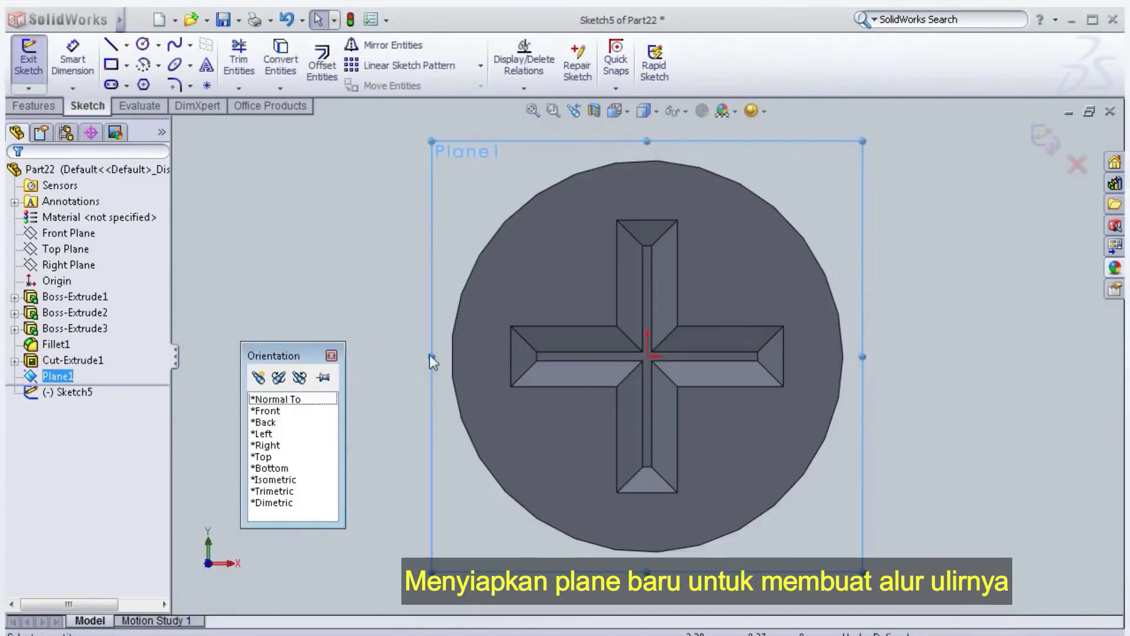
pyautogui.press('space')
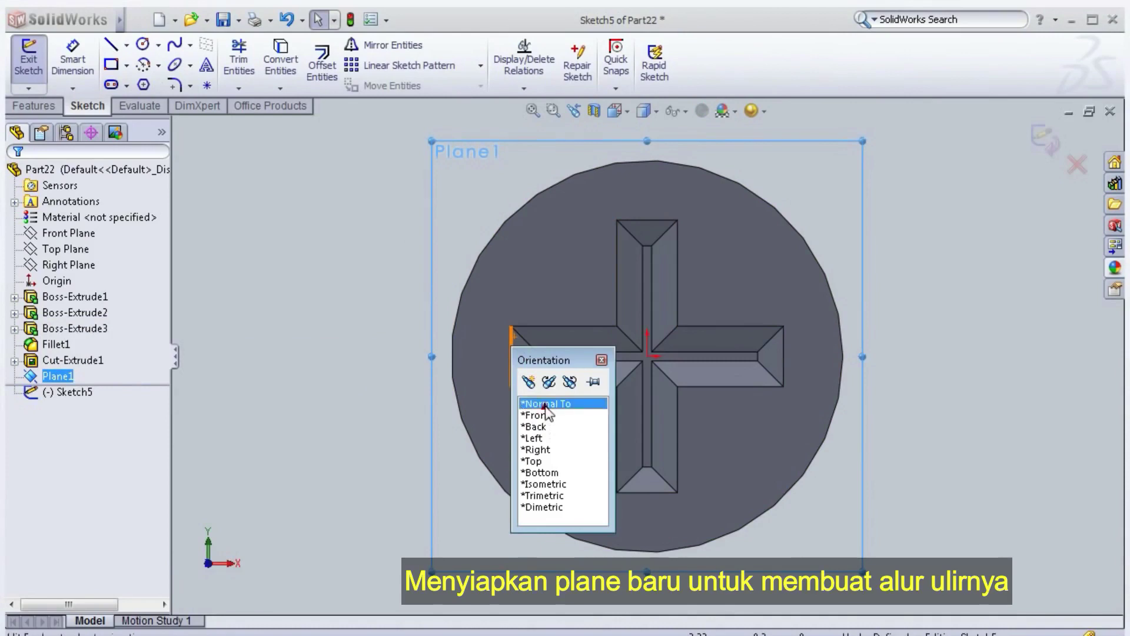
pyautogui.click(548, 403)
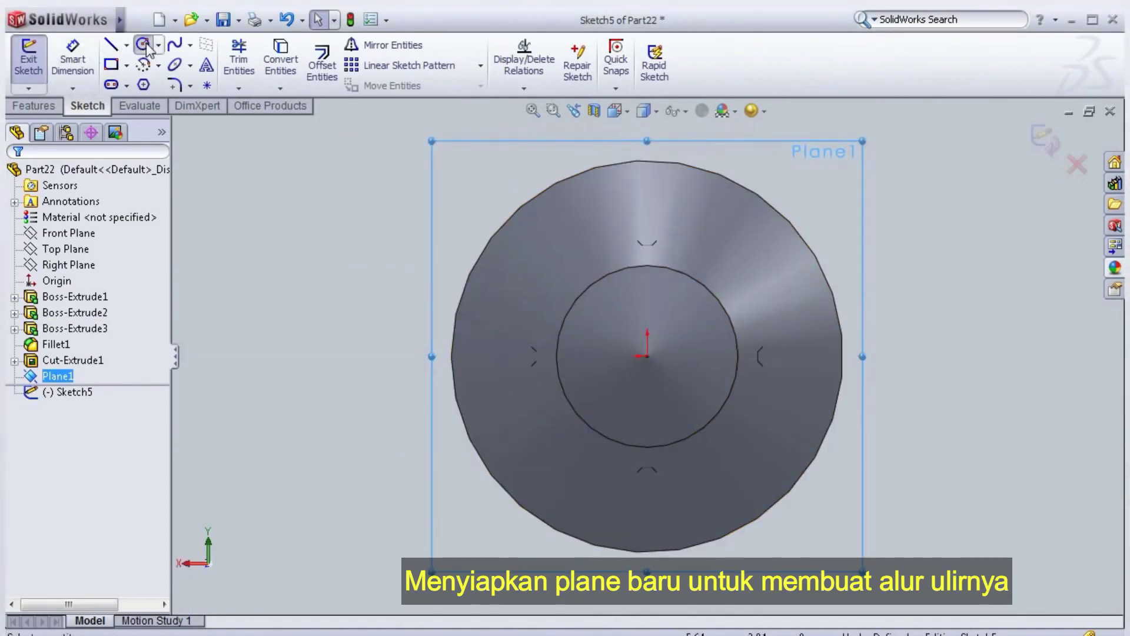
pyautogui.click(646, 356)
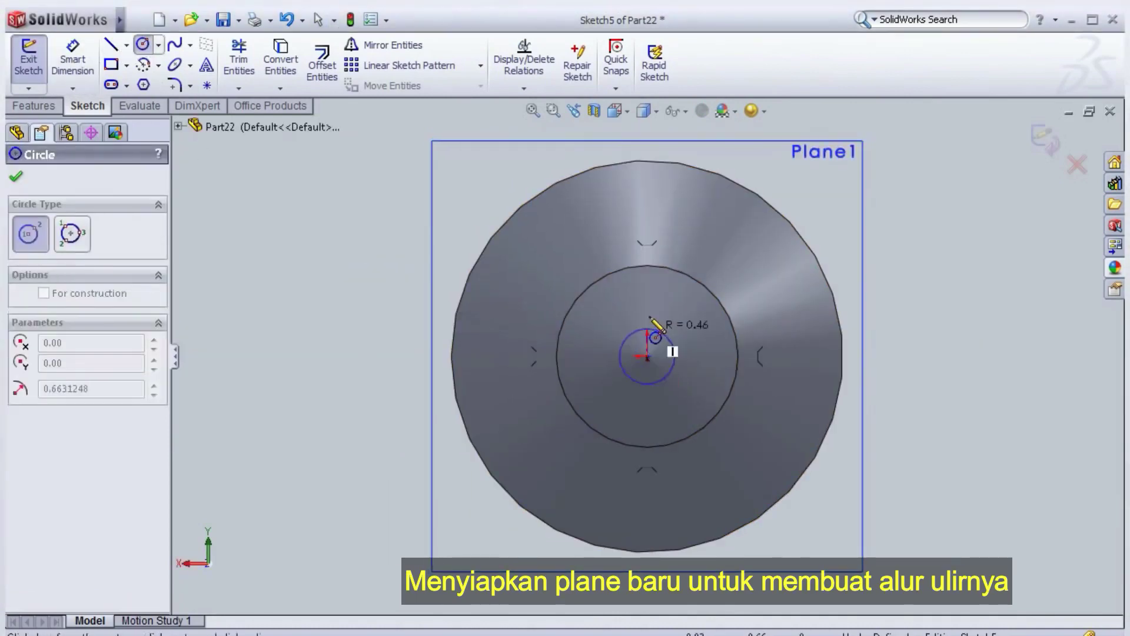
pyautogui.click(655, 271)
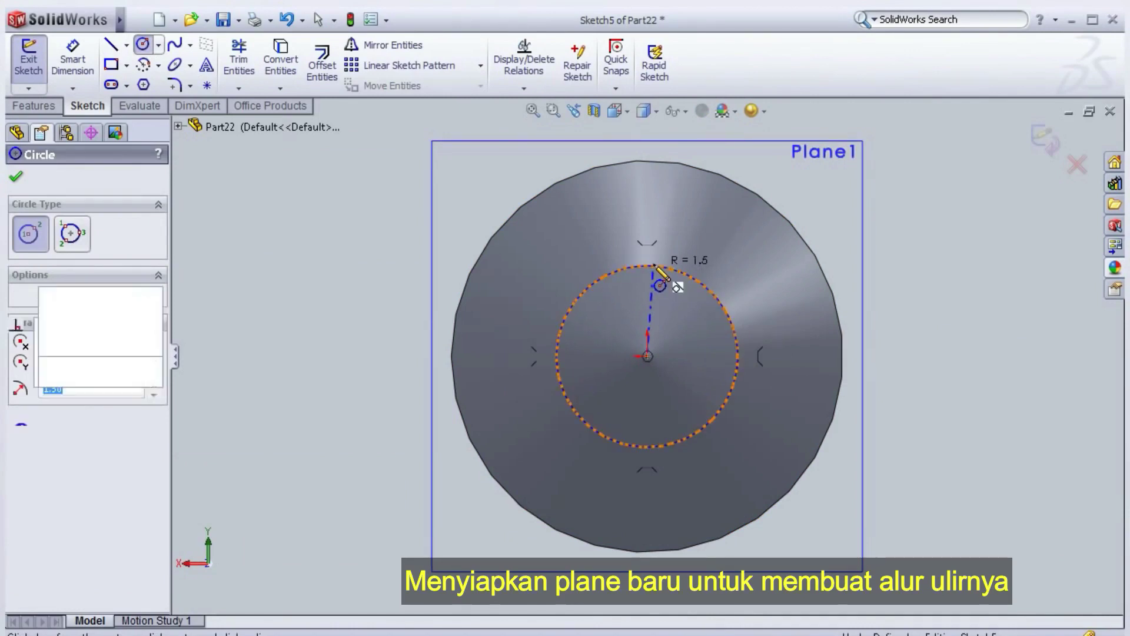
pyautogui.click(16, 177)
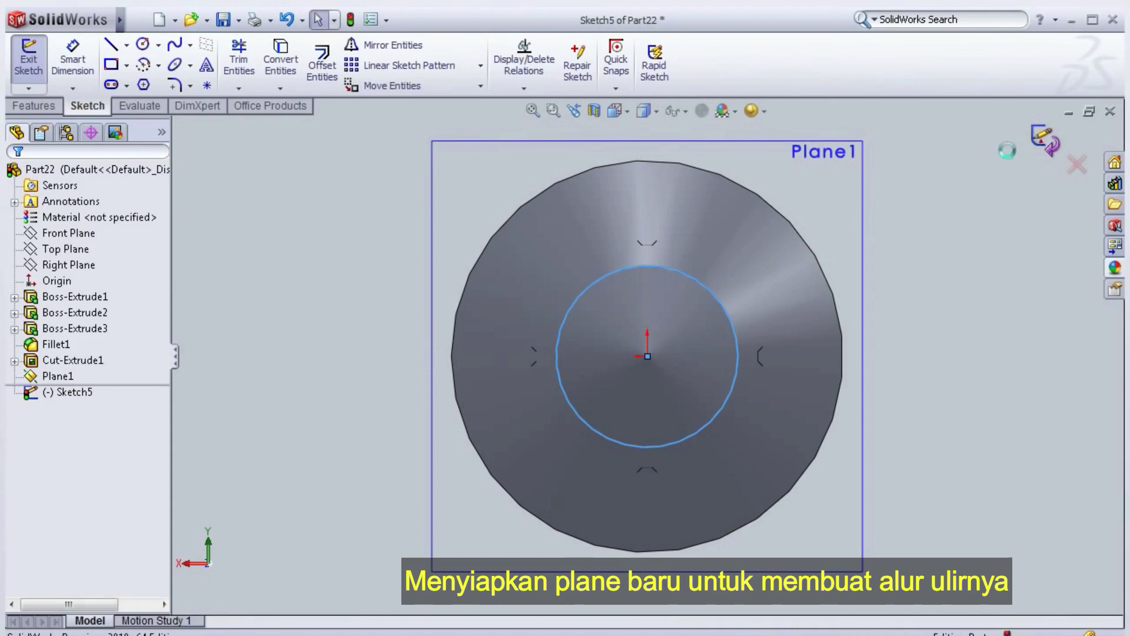
pyautogui.click(1045, 140)
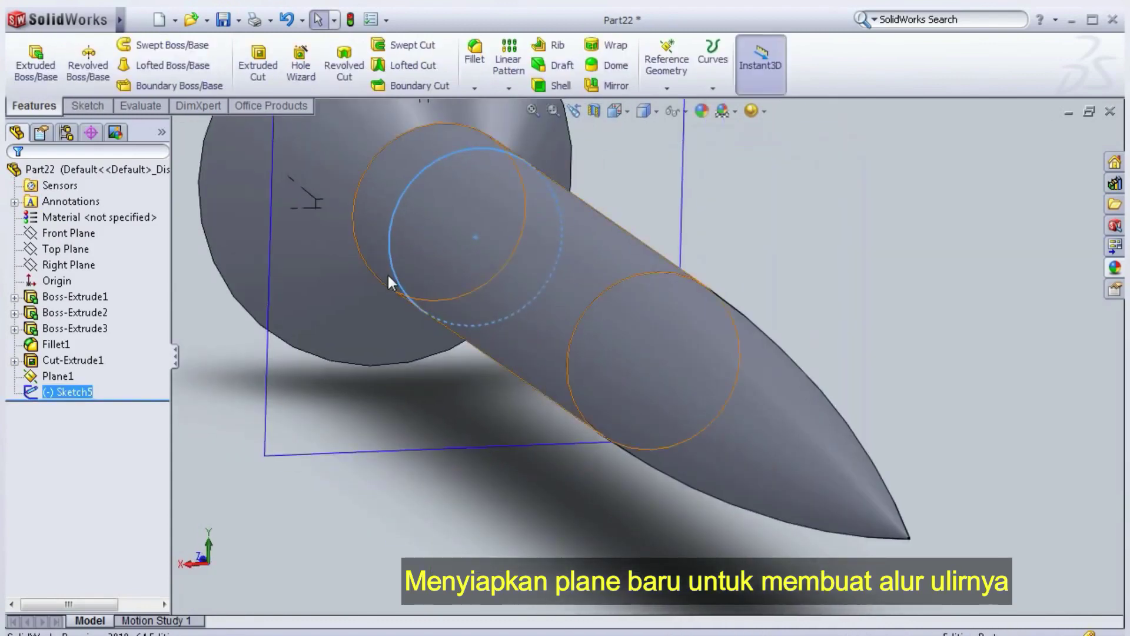
# Start a Helix/Spiral curve based on the circle sketched around the shaft
pyautogui.click(158, 21)
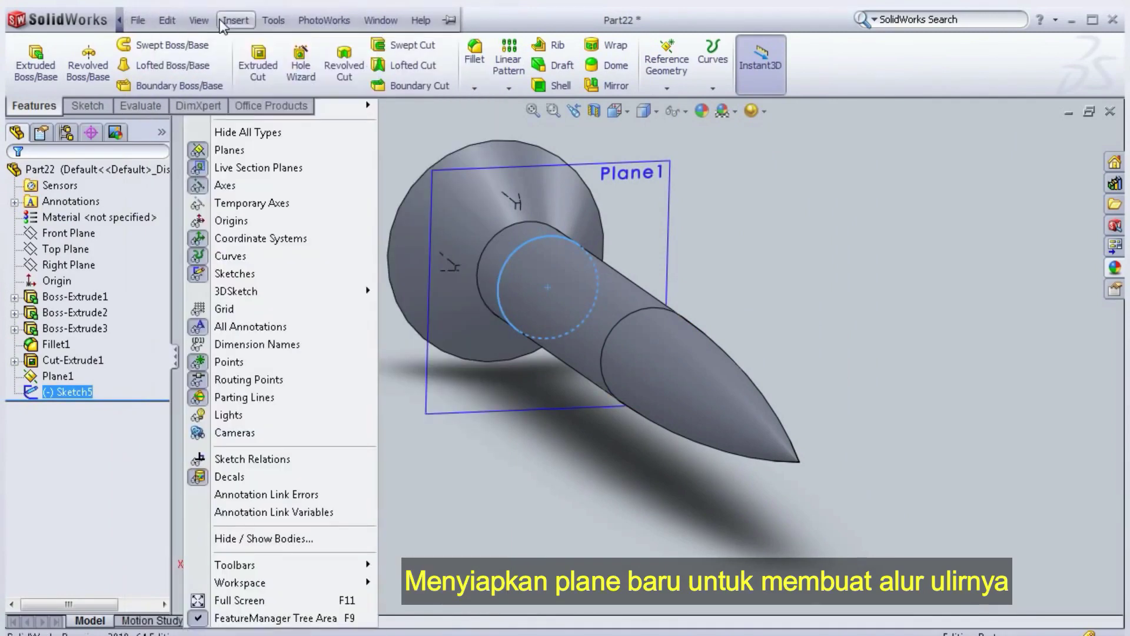
pyautogui.moveTo(226, 28)
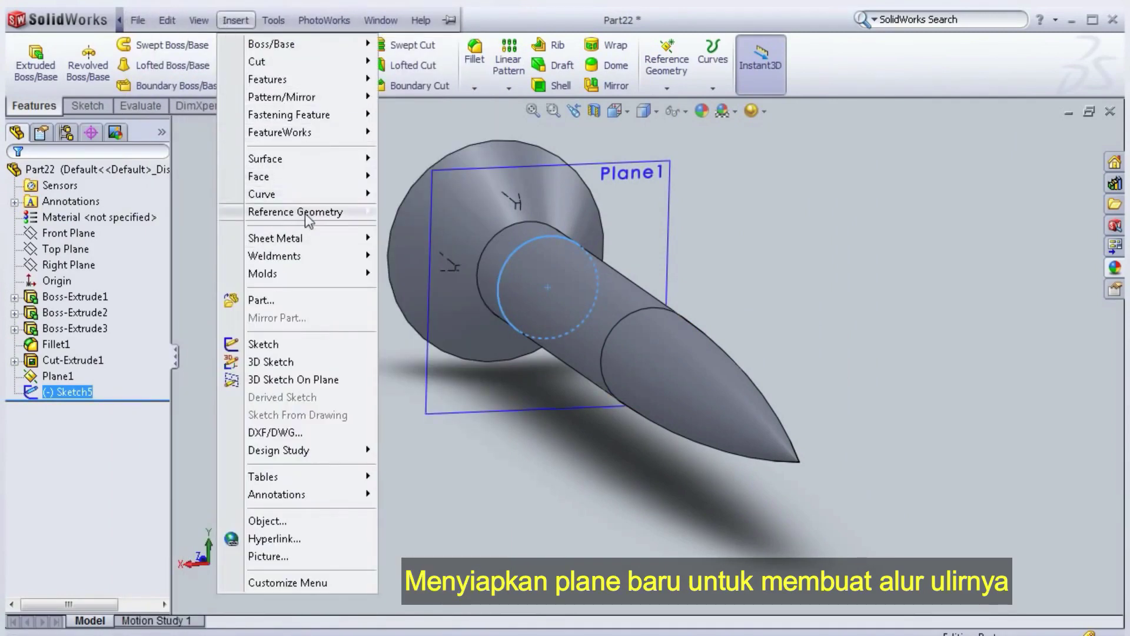
pyautogui.moveTo(312, 213)
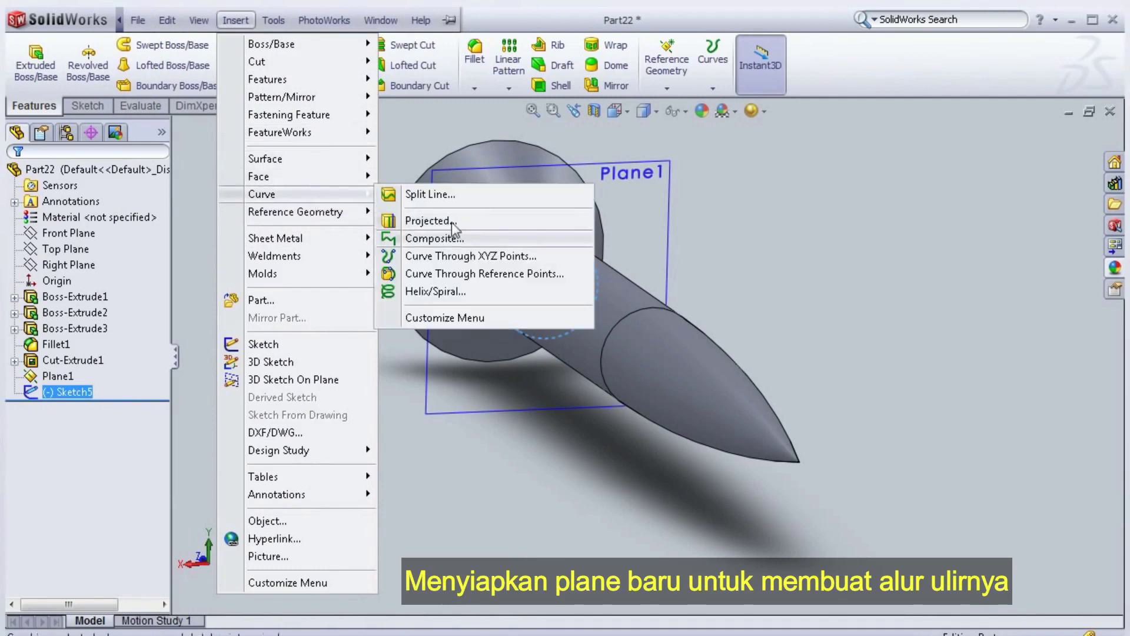
pyautogui.click(435, 291)
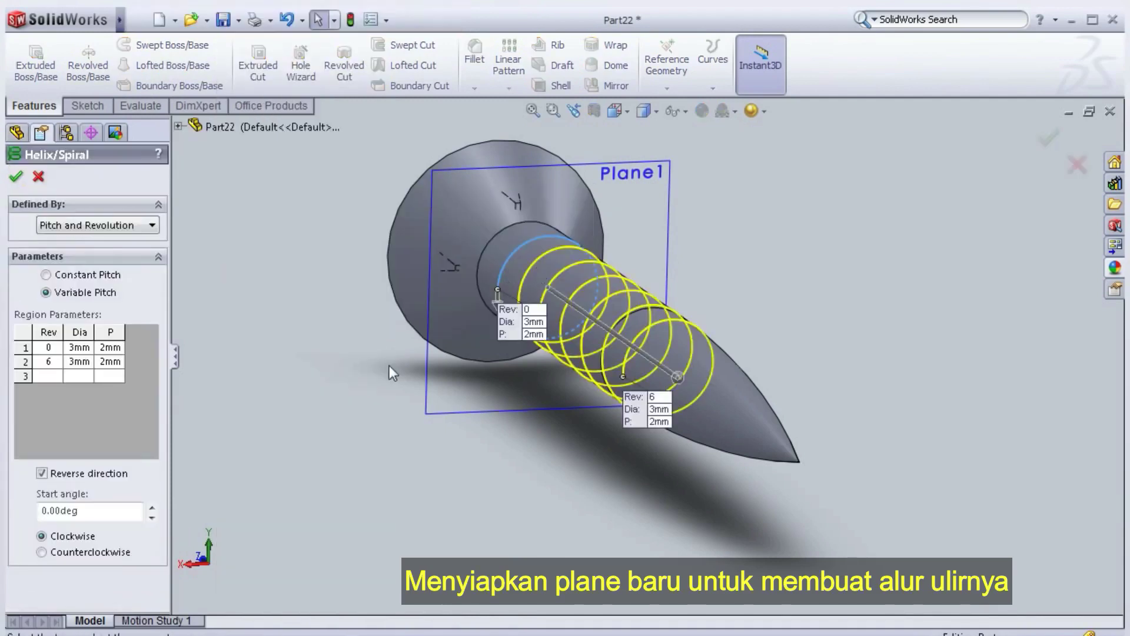
pyautogui.moveTo(366, 383); pyautogui.dragTo(390, 402, button='middle')
pyautogui.moveTo(404, 411); pyautogui.dragTo(380, 427, button='middle')
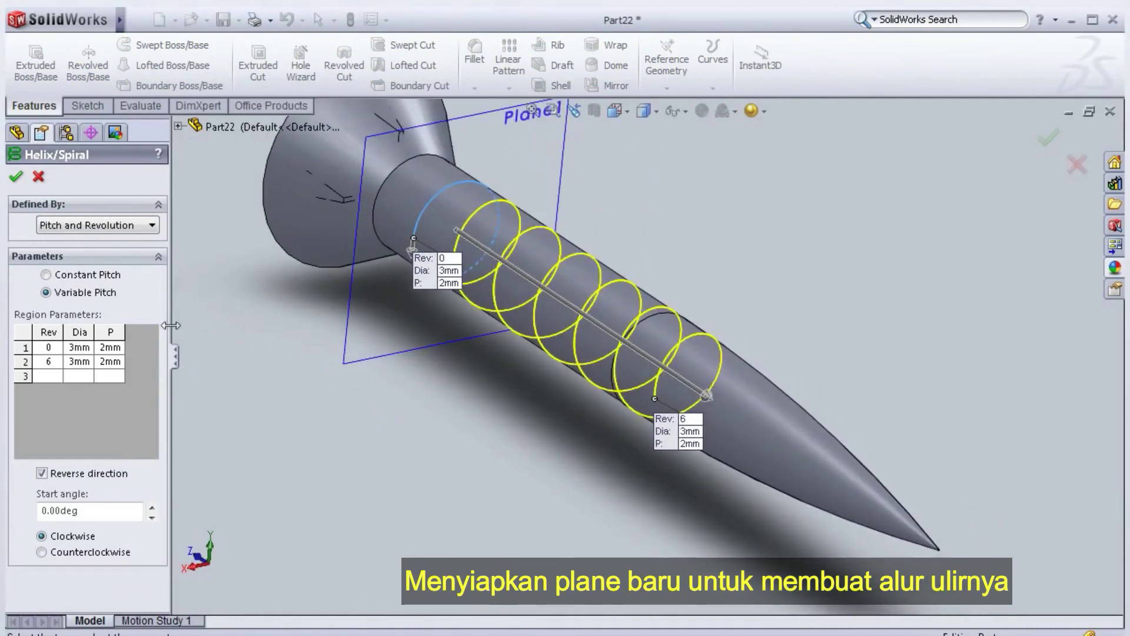
# Try a constant-pitch helix with 10 revolutions along the shaft
pyautogui.click(107, 278)
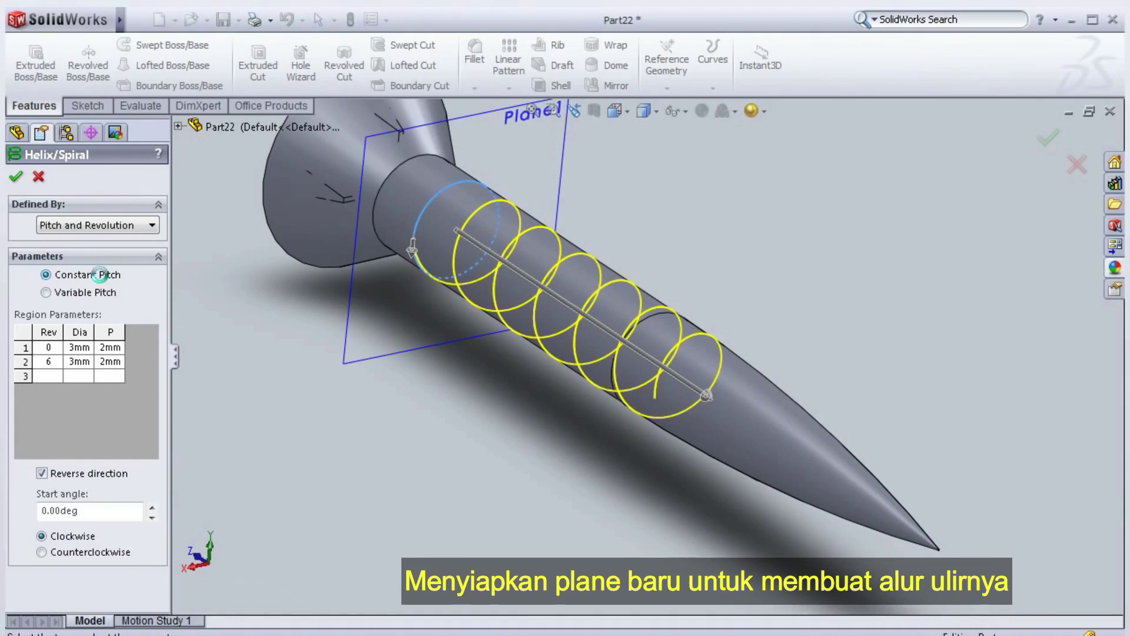
pyautogui.click(72, 391)
pyautogui.press('Return')
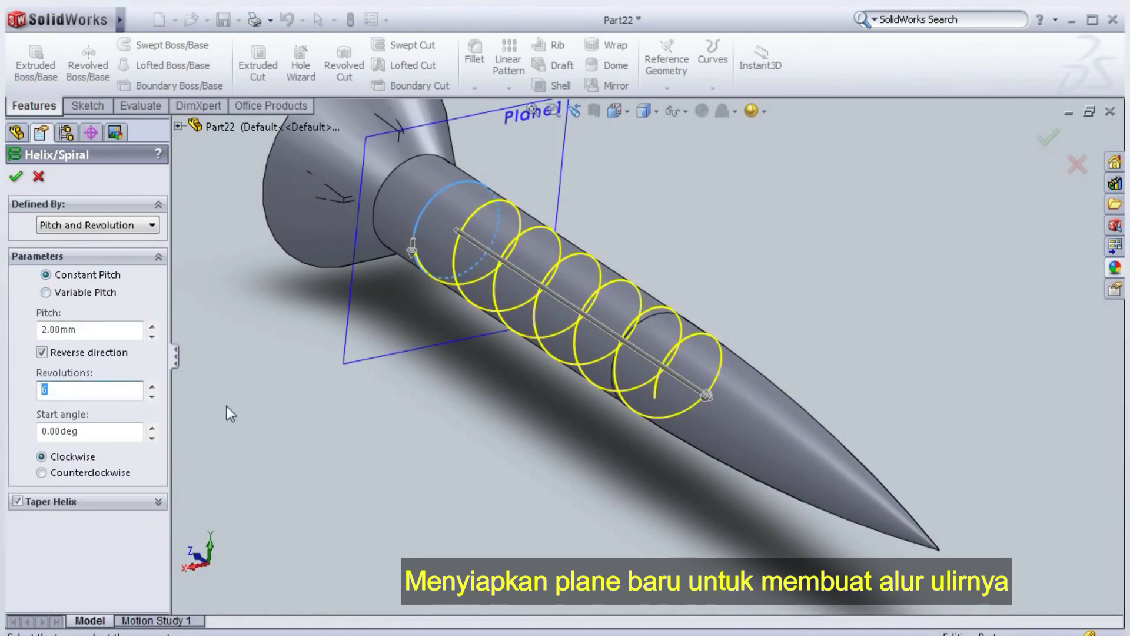
pyautogui.write('10')
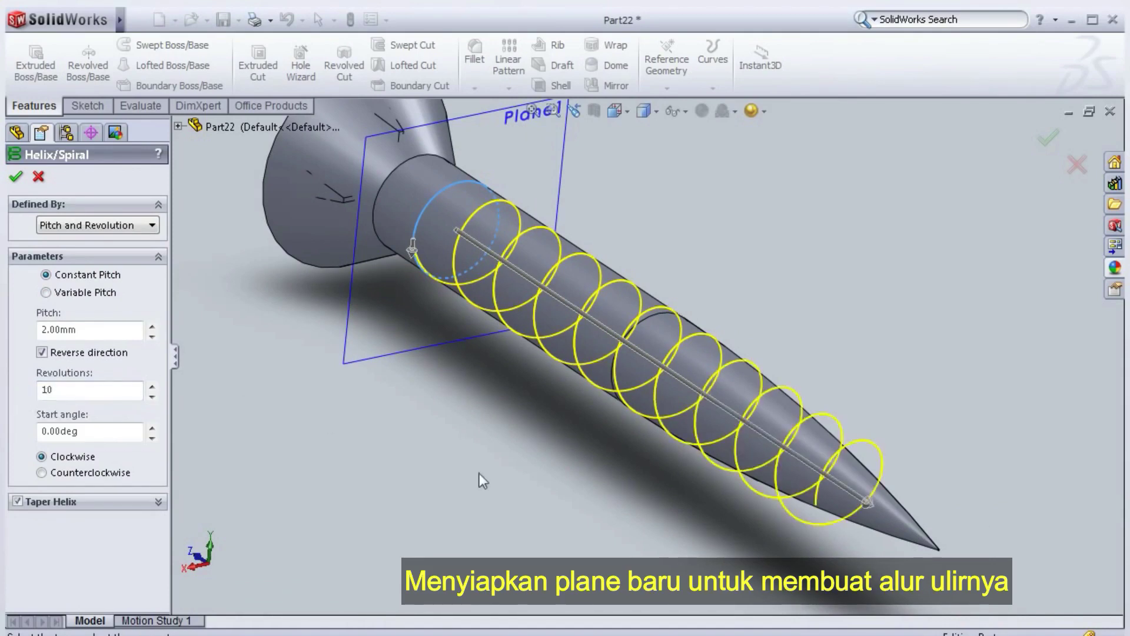
pyautogui.moveTo(820, 309); pyautogui.dragTo(821, 399, button='middle')
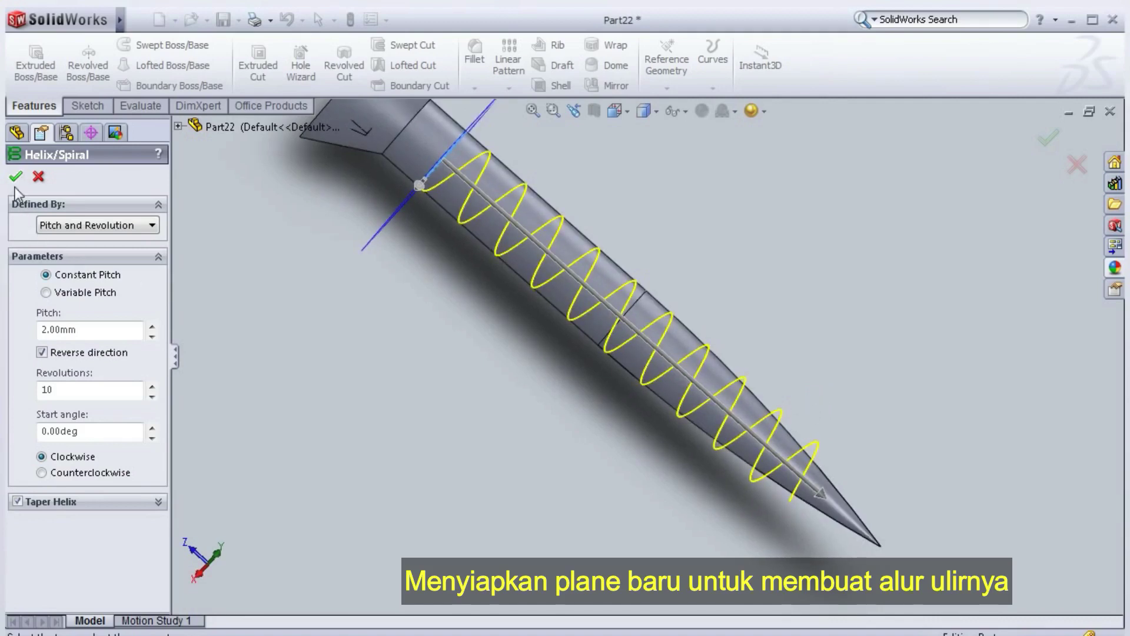
# Switch the helix to variable pitch and add a region at revolution 7 with a 2.8 mm diameter and 2 mm pitch
pyautogui.click(56, 292)
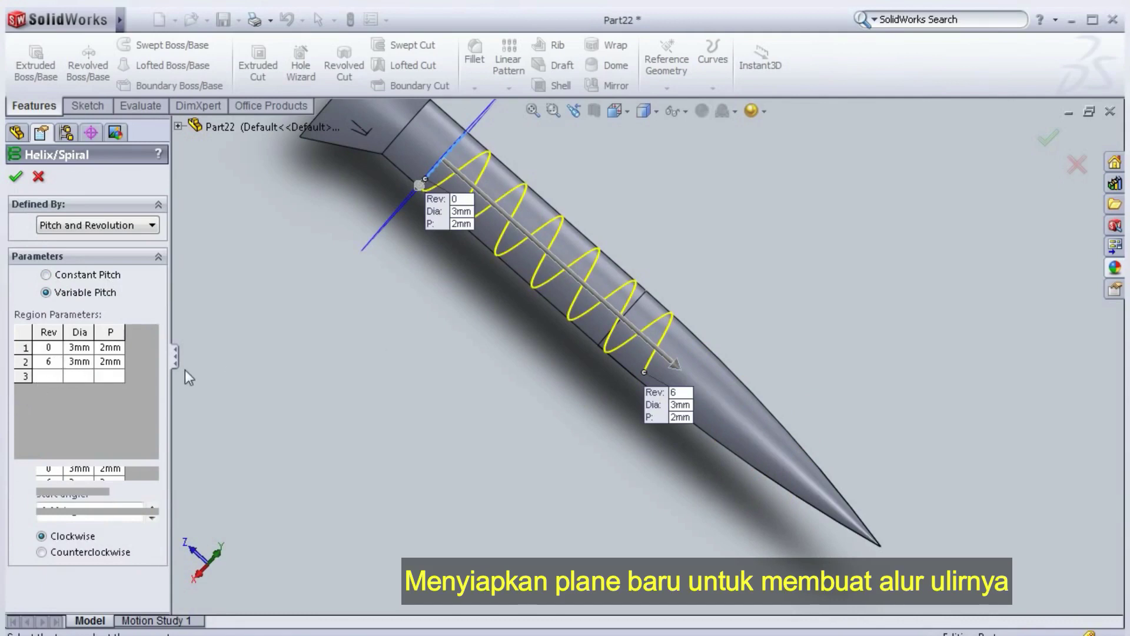
pyautogui.scroll(-1, 499, 289)
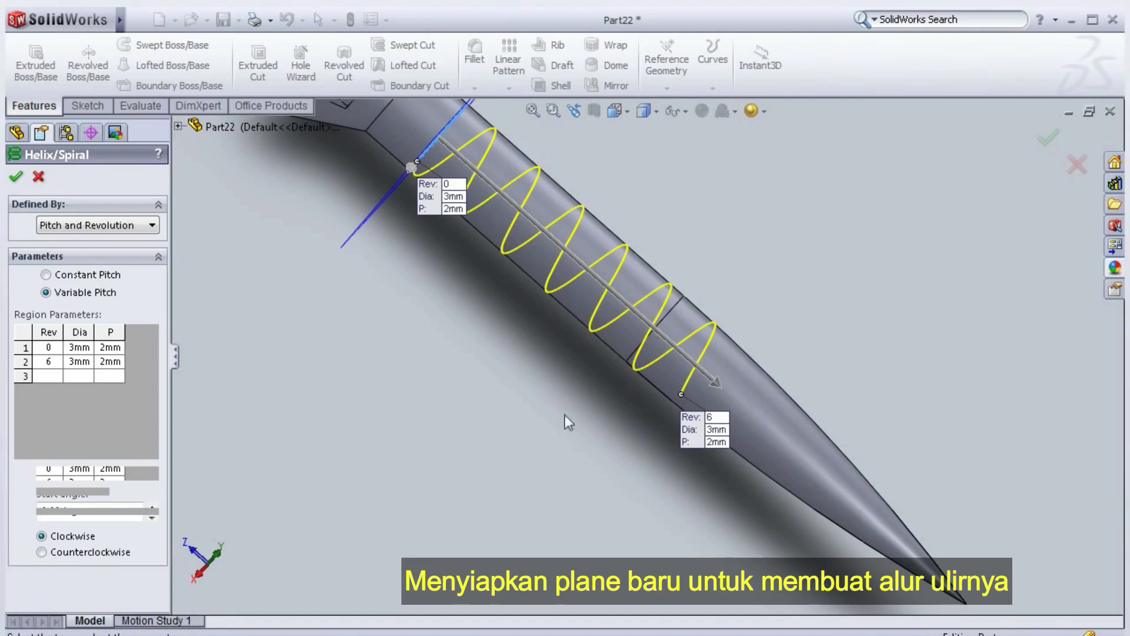
pyautogui.moveTo(419, 412); pyautogui.dragTo(459, 406, button='middle')
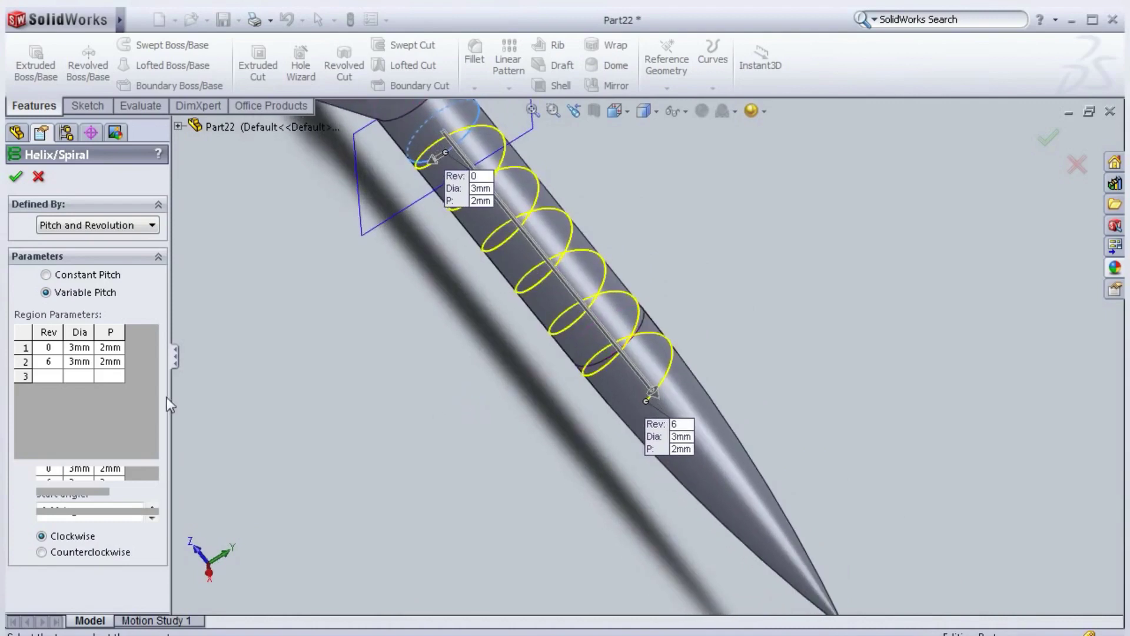
pyautogui.click(57, 376)
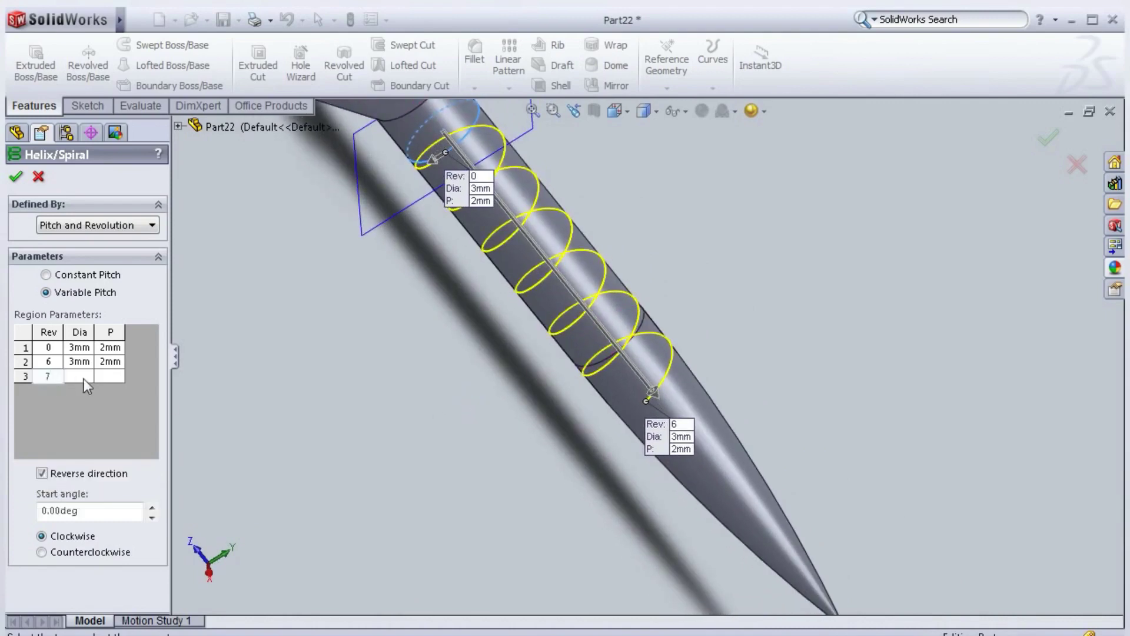
pyautogui.write('7')
pyautogui.click(76, 376)
pyautogui.write('2.8')
pyautogui.click(119, 379)
# Add a helix region at revolution 8 with a 2.6 mm diameter and 2 mm pitch
pyautogui.click(33, 389)
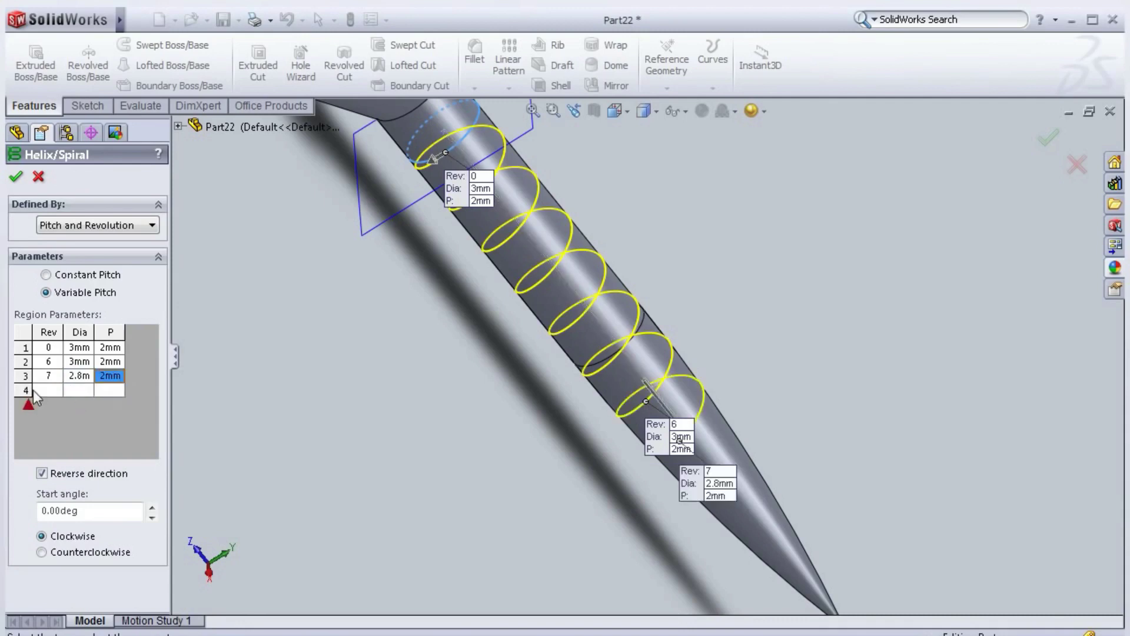
pyautogui.hotkey('shift', 'Tab')
pyautogui.click(58, 391)
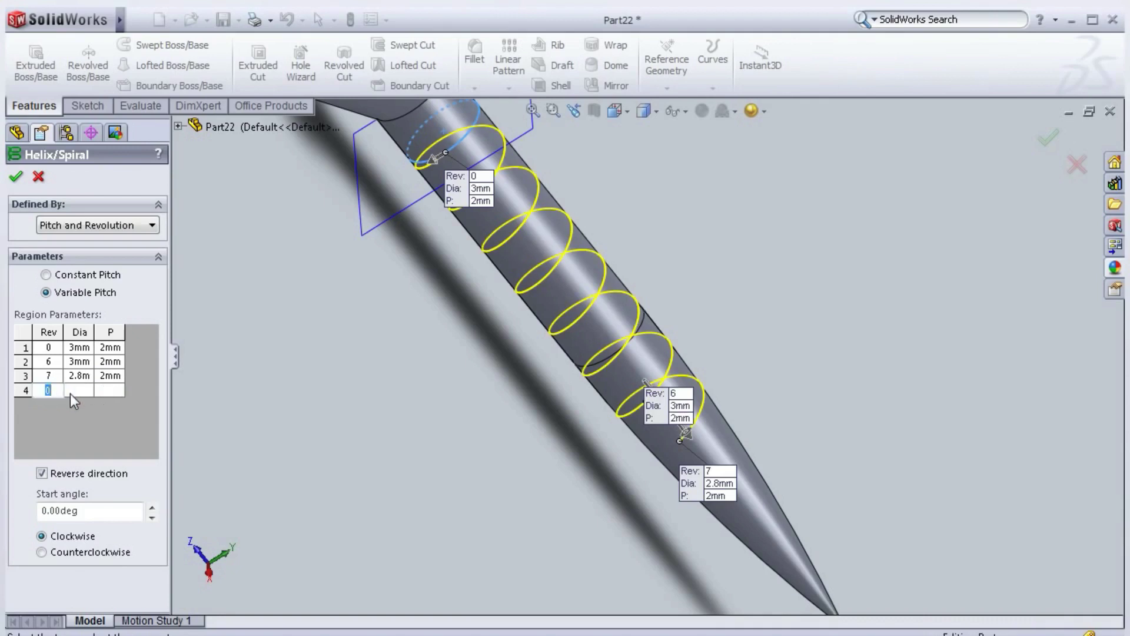
pyautogui.click(78, 390)
pyautogui.write('2.6')
pyautogui.click(119, 391)
pyautogui.write('2')
pyautogui.press('Return')
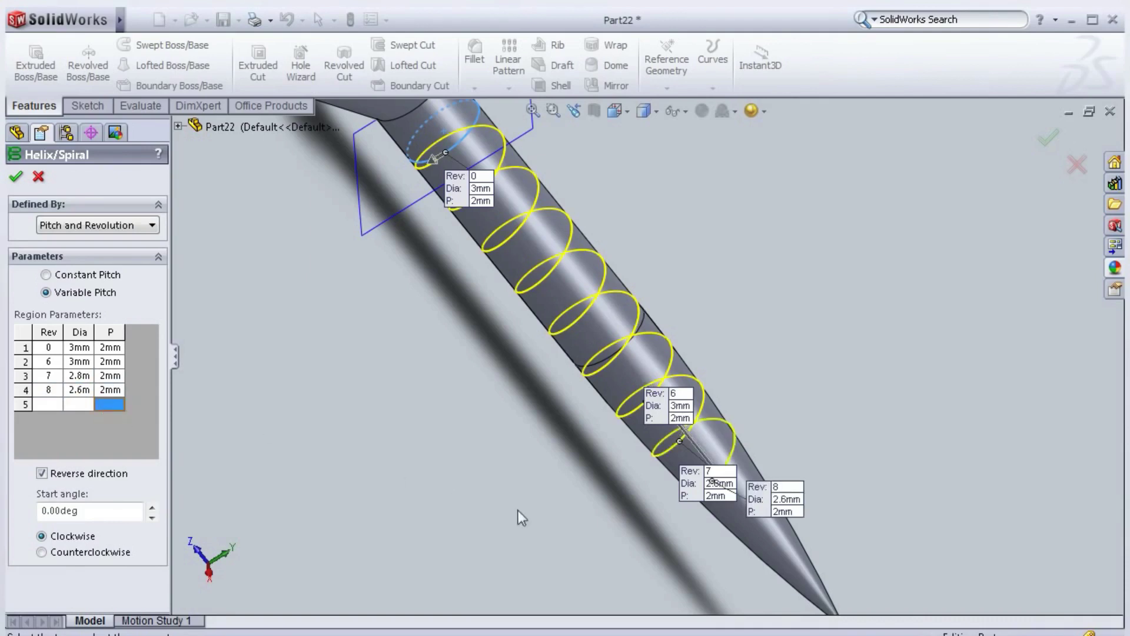
# Set the helix diameter at revolution 8 to 2.4 mm to follow the tapering tip
pyautogui.scroll(-4, 535, 523)
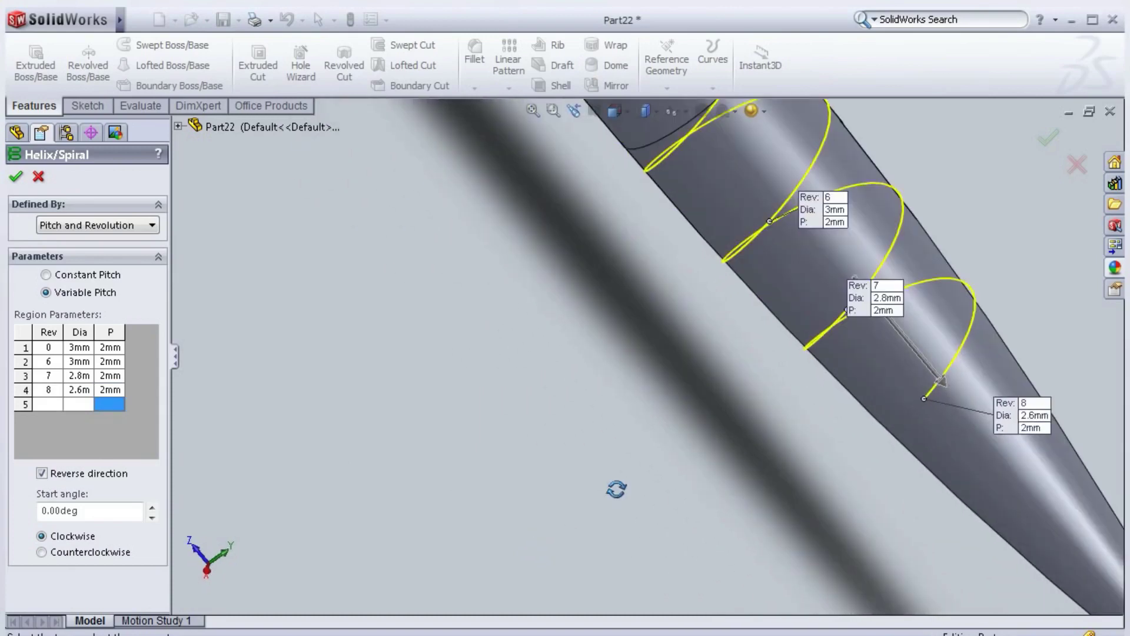
pyautogui.moveTo(616, 489)
pyautogui.mouseDown(button='middle')
pyautogui.moveTo(613, 472)
pyautogui.moveTo(670, 439)
pyautogui.mouseUp(button='middle')
pyautogui.scroll(-2, 755, 324)
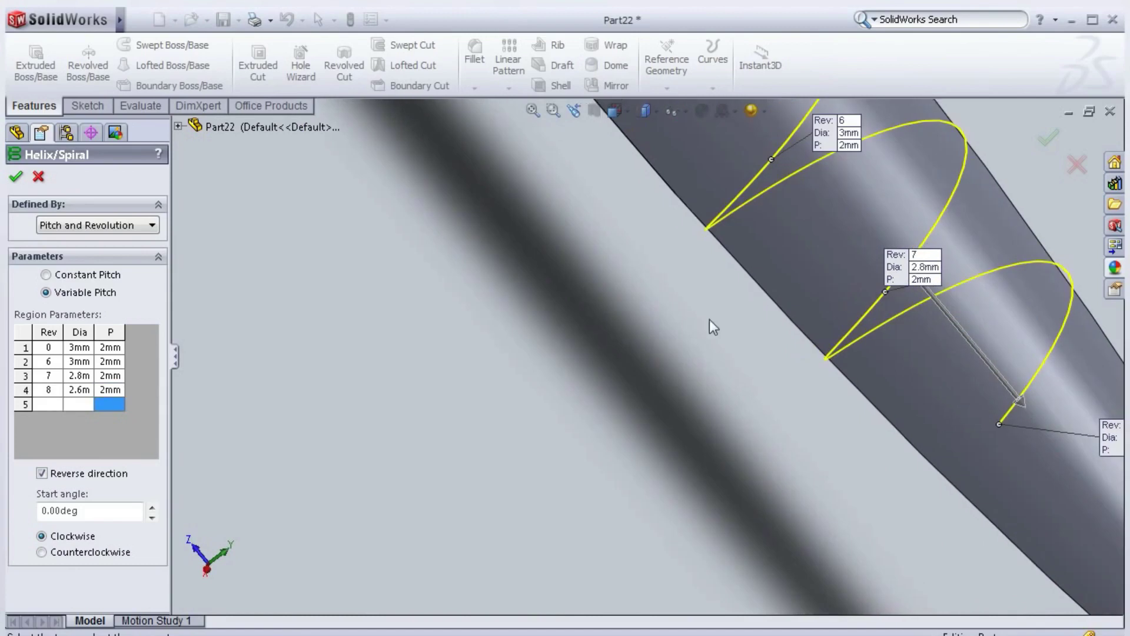
pyautogui.moveTo(709, 319); pyautogui.dragTo(726, 323, button='middle')
pyautogui.scroll(-1, 824, 256)
pyautogui.scroll(1, 906, 262)
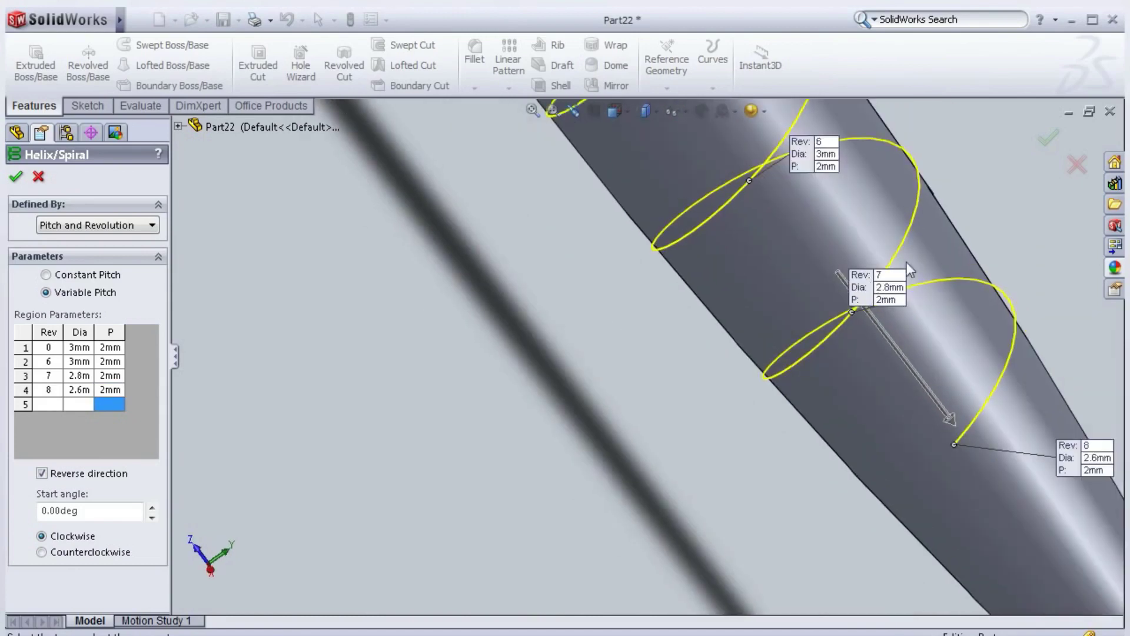
pyautogui.click(84, 389)
pyautogui.click(84, 391)
pyautogui.write('2.4')
pyautogui.press('Return')
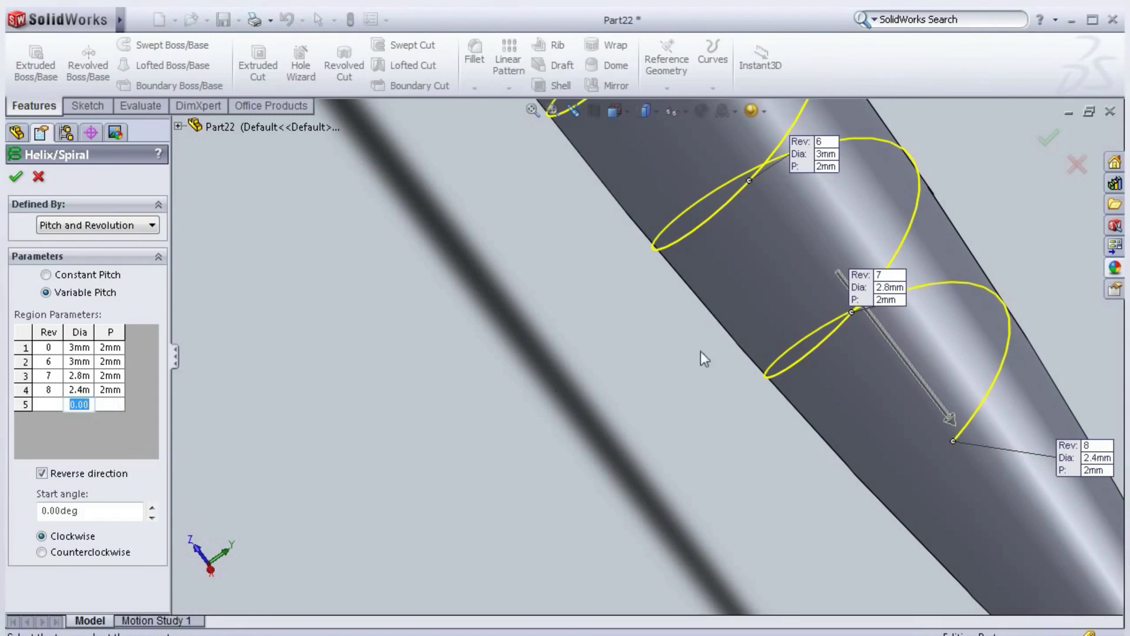
# Add a helix region at revolution 9 with a 2.1 mm diameter and 2 mm pitch
pyautogui.scroll(-1, 701, 350)
pyautogui.scroll(2, 700, 351)
pyautogui.click(47, 405)
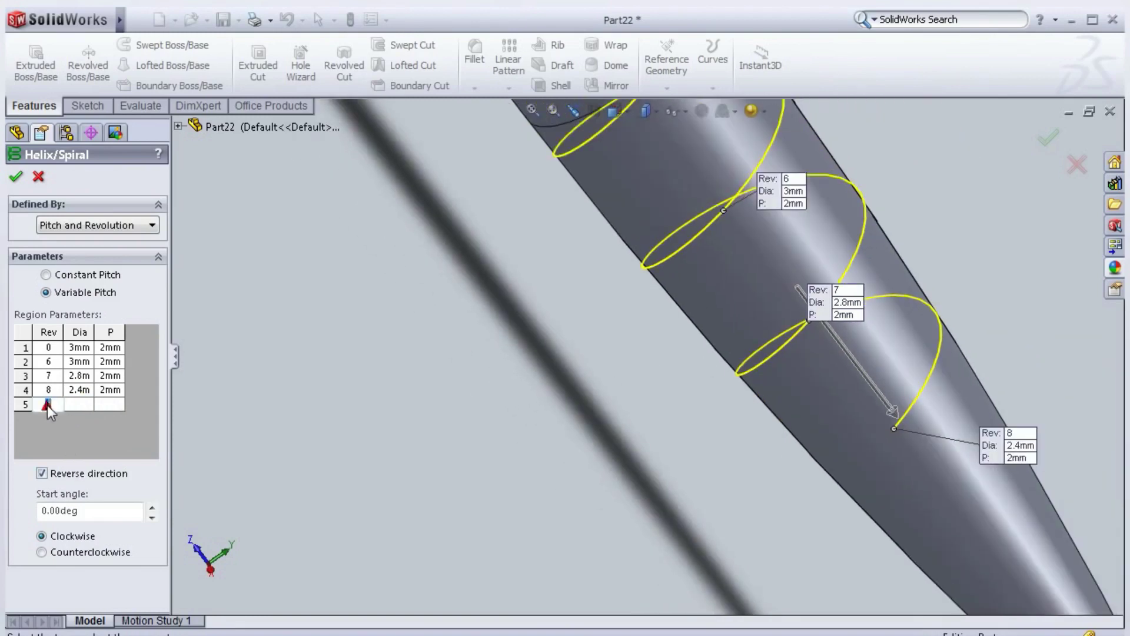
pyautogui.write('9')
pyautogui.click(76, 404)
pyautogui.write('2.1')
pyautogui.click(106, 405)
pyautogui.write('2')
pyautogui.press('Return')
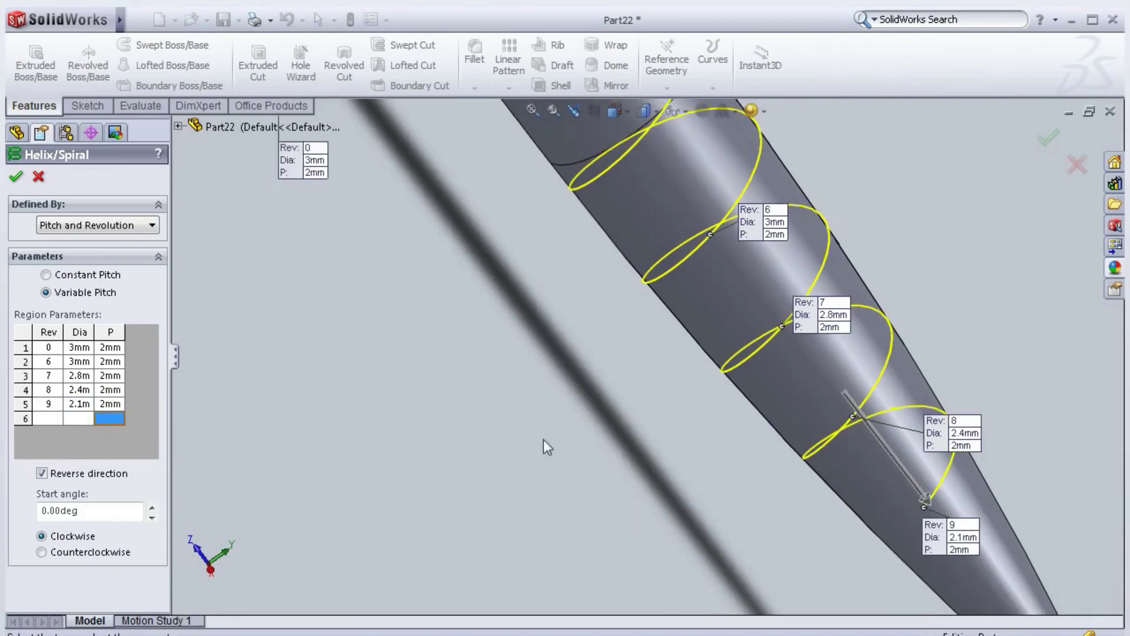
# Check how the helix fits the tapered tip and set its diameter at revolution 7 to 2.6 mm
pyautogui.moveTo(702, 481); pyautogui.dragTo(758, 384, button='middle')
pyautogui.scroll(-2, 758, 384)
pyautogui.moveTo(743, 260); pyautogui.dragTo(722, 260, button='middle')
pyautogui.scroll(5, 722, 260)
pyautogui.scroll(-1, 574, 234)
pyautogui.scroll(-3, 577, 225)
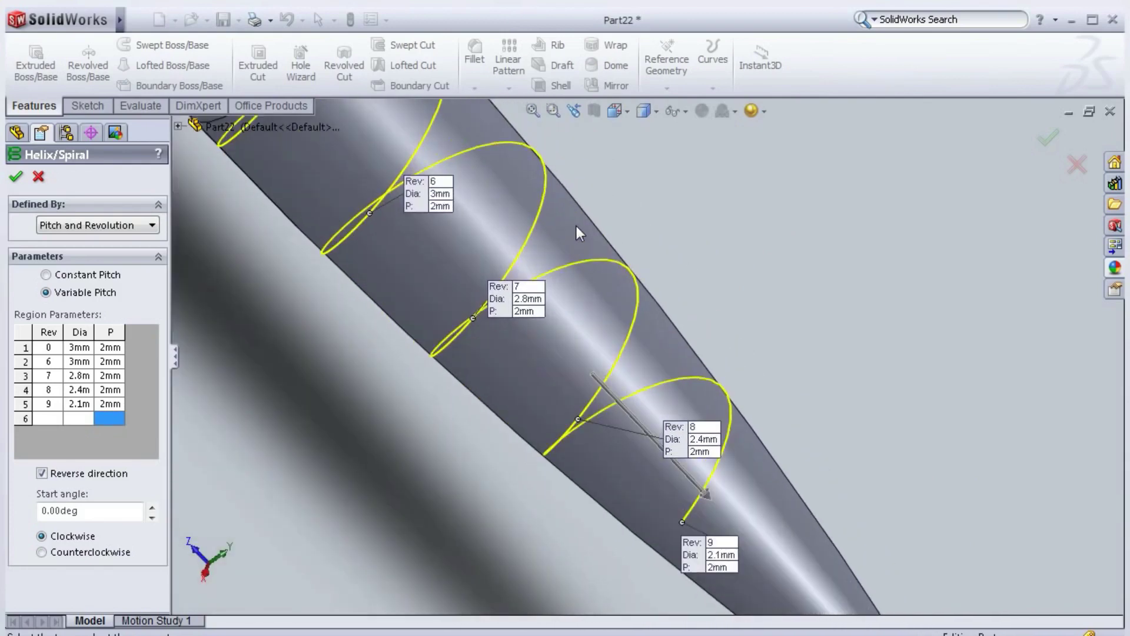
pyautogui.moveTo(617, 193); pyautogui.dragTo(631, 194, button='middle')
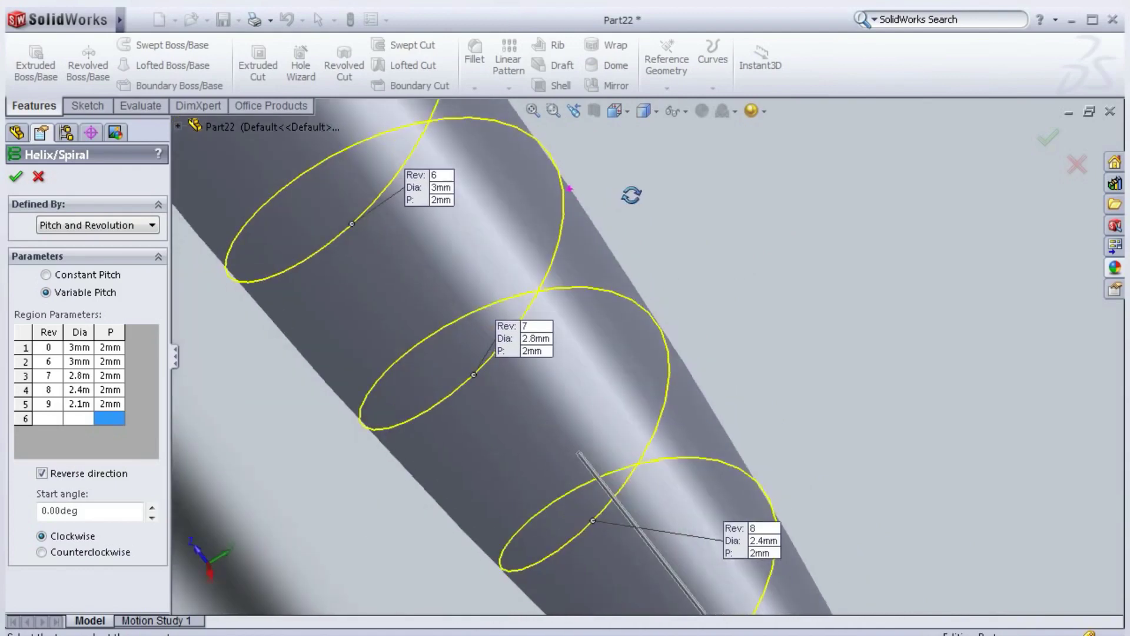
pyautogui.click(81, 377)
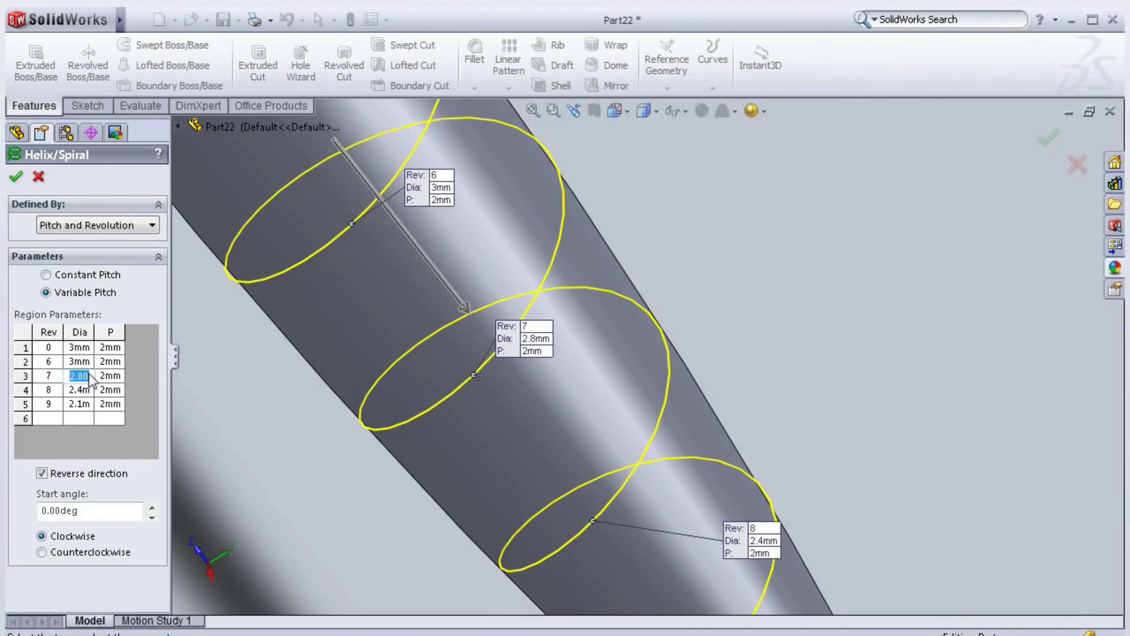
pyautogui.write('2.6')
pyautogui.click(51, 419)
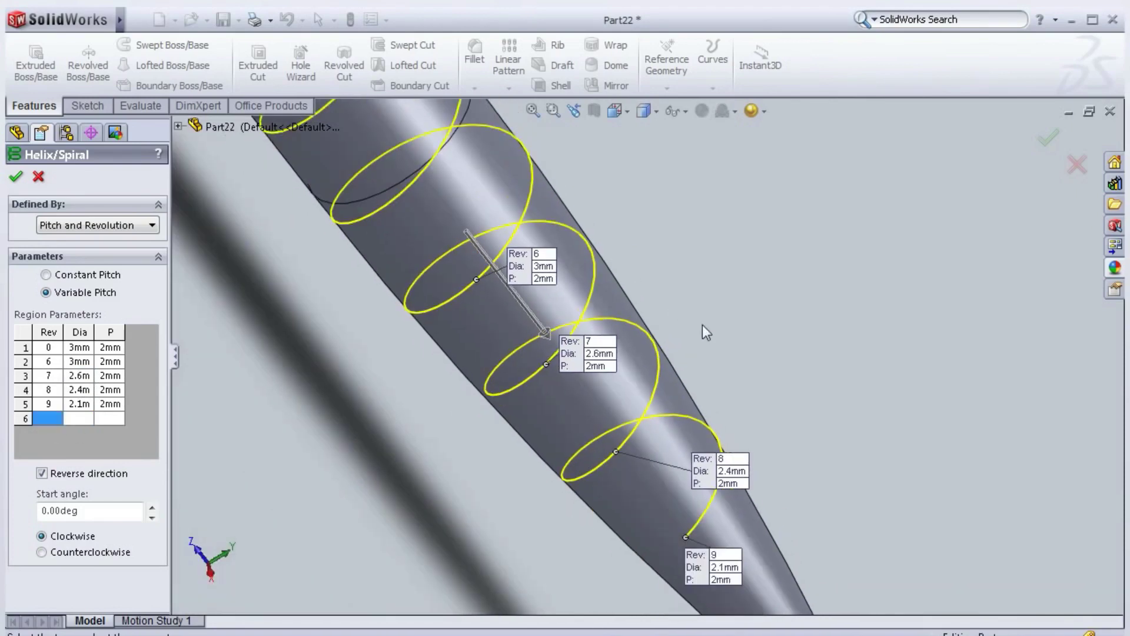
# Set the helix diameter at revolution 9 to 2 mm
pyautogui.scroll(-2, 709, 400)
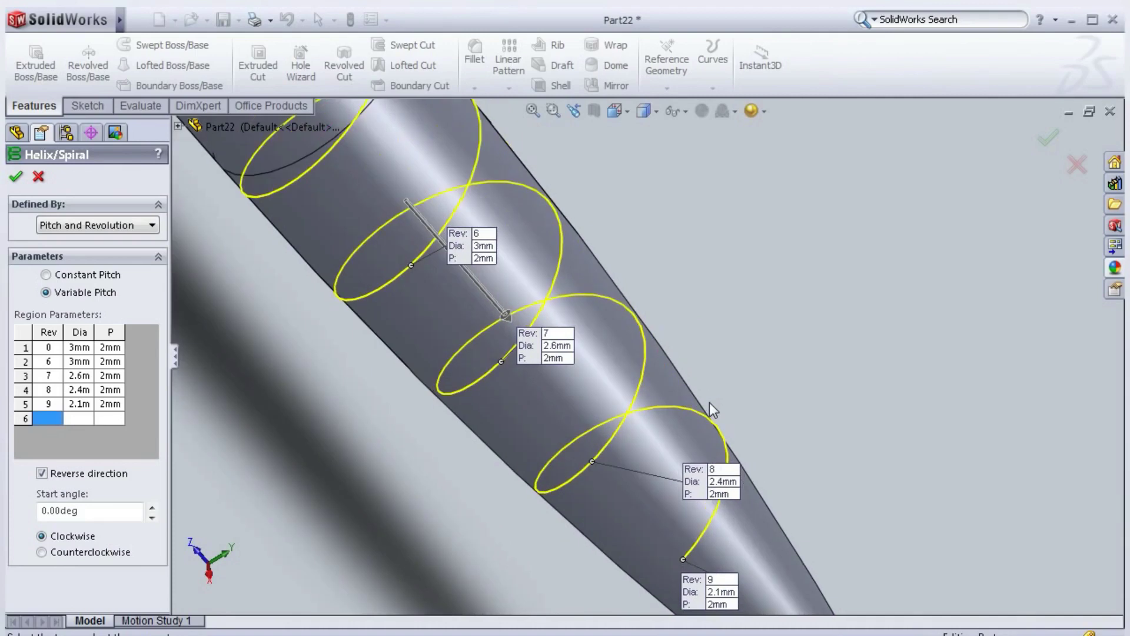
pyautogui.scroll(1, 726, 514)
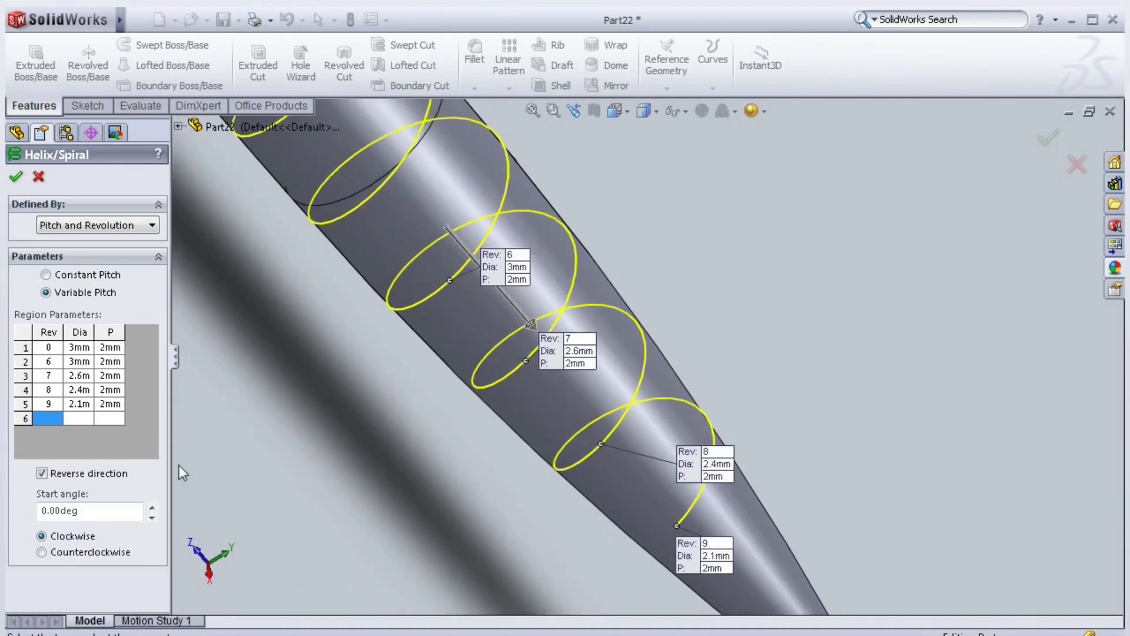
pyautogui.click(83, 403)
pyautogui.write('2')
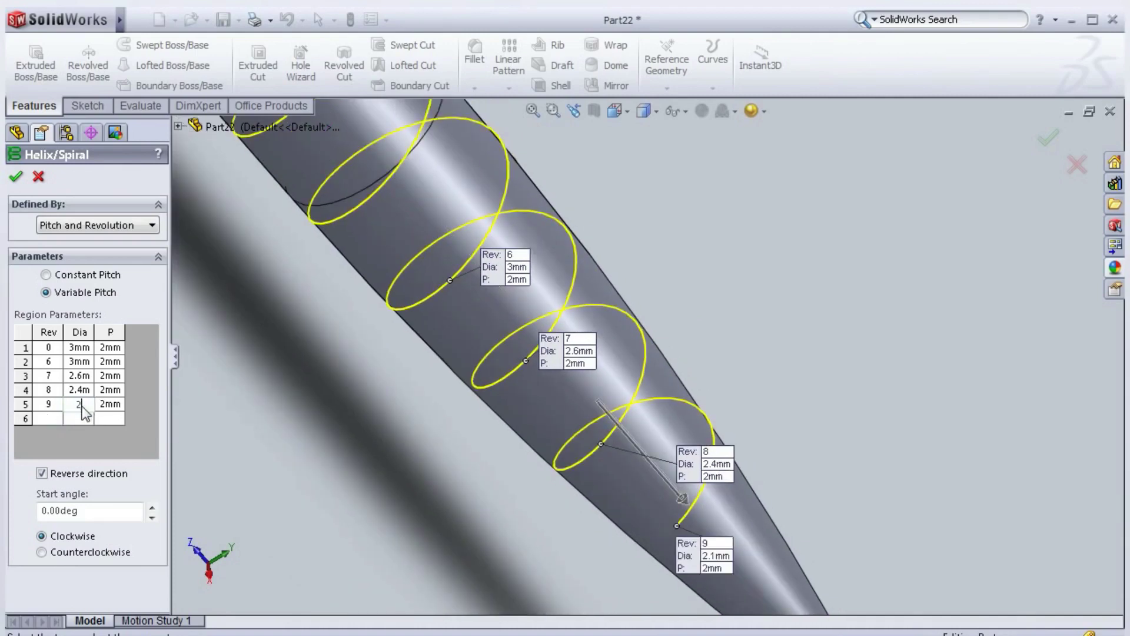
# Add a helix region at revolution 10 with a 1 mm diameter and 2 mm pitch
pyautogui.click(48, 421)
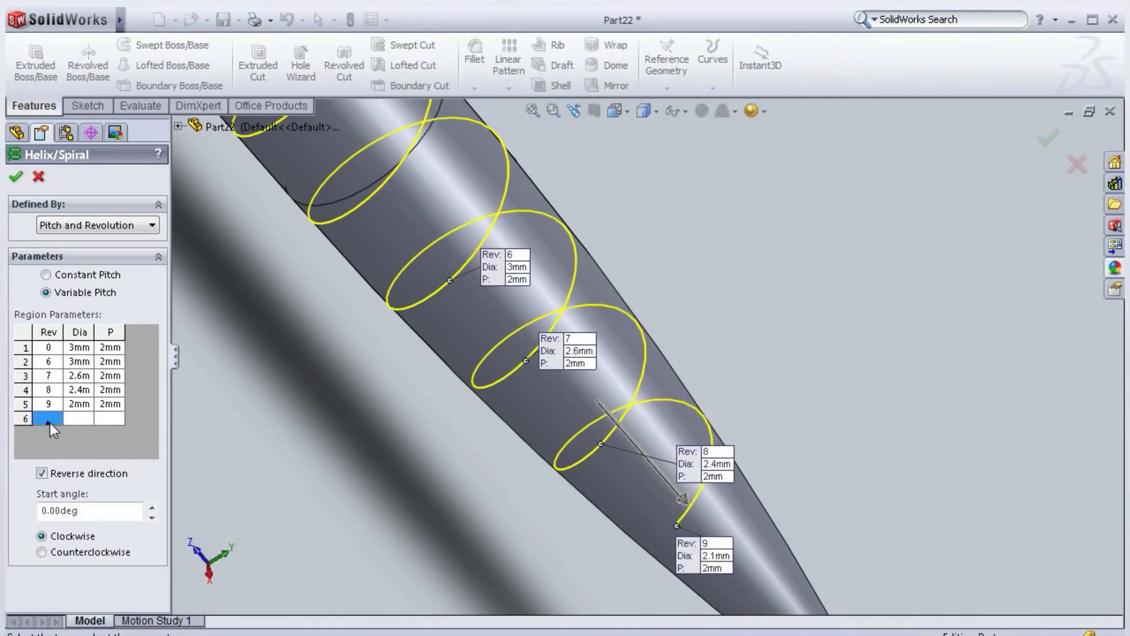
pyautogui.write('10')
pyautogui.click(73, 419)
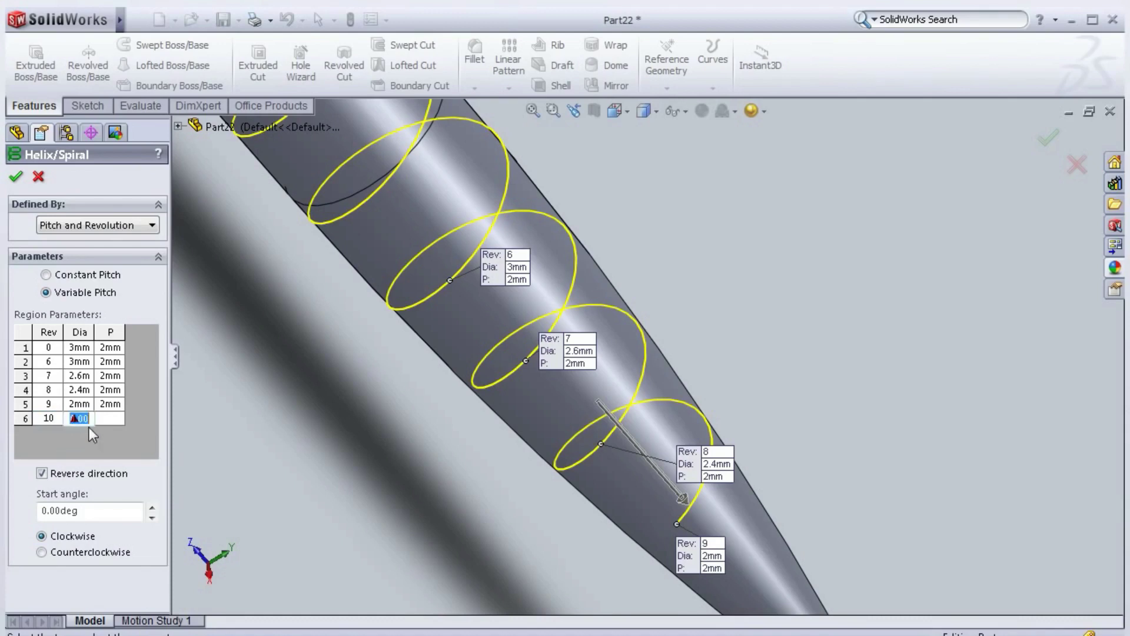
pyautogui.write('1.')
pyautogui.click(115, 419)
pyautogui.write('2')
pyautogui.press('Return')
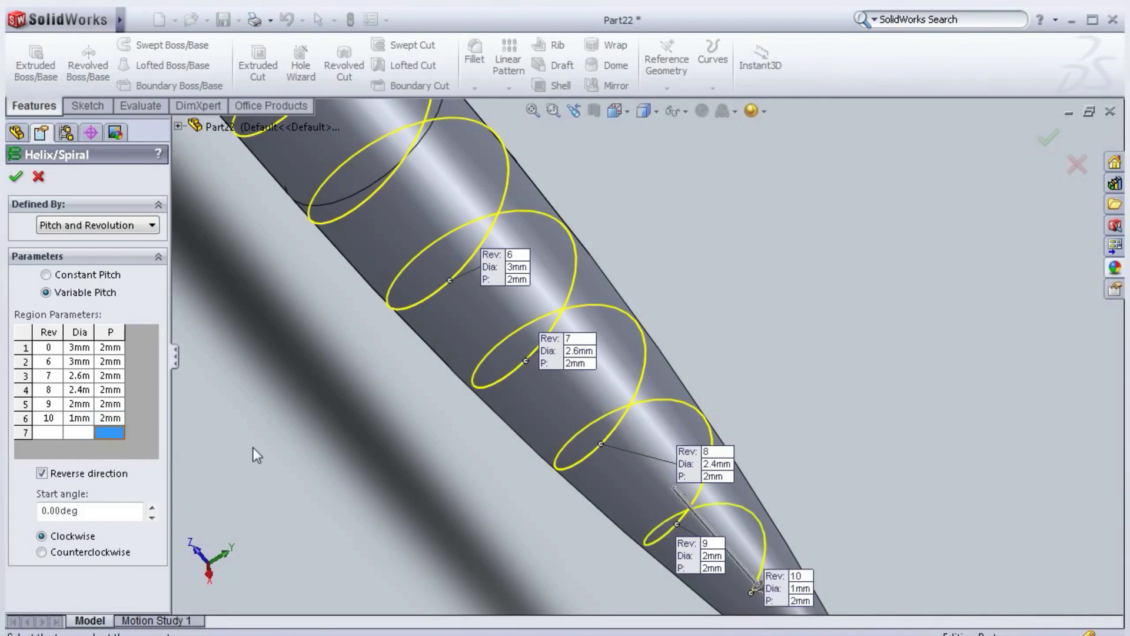
# Add a helix region at revolution 11 near the point with a 0.2 mm diameter and 2 mm pitch
pyautogui.scroll(3, 347, 474)
pyautogui.moveTo(791, 389); pyautogui.dragTo(680, 469, button='middle')
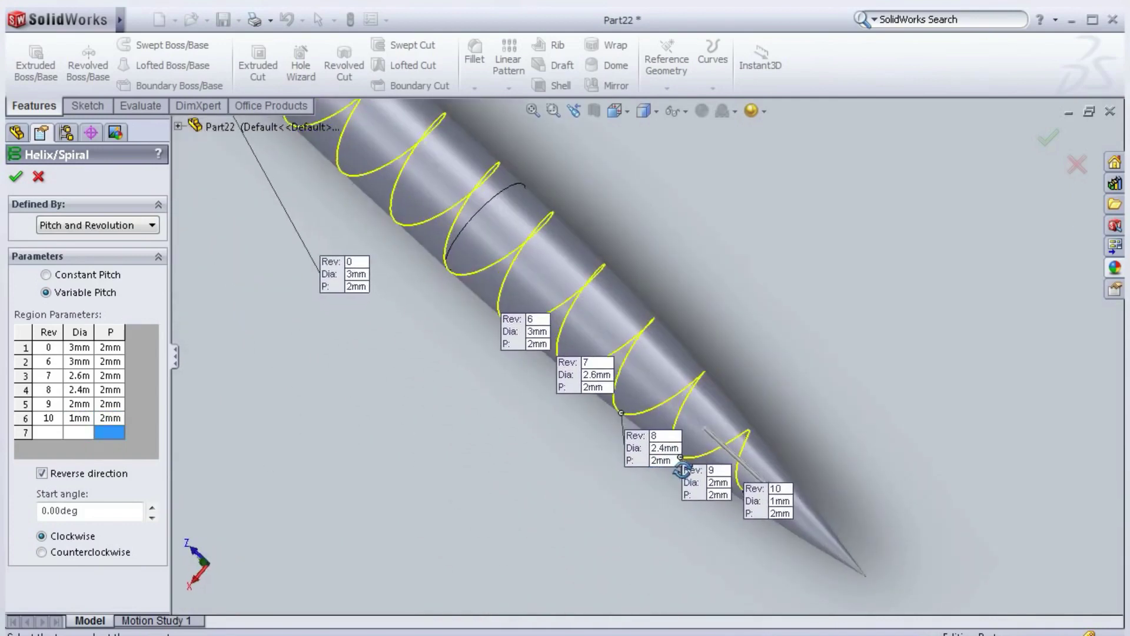
pyautogui.scroll(1, 577, 511)
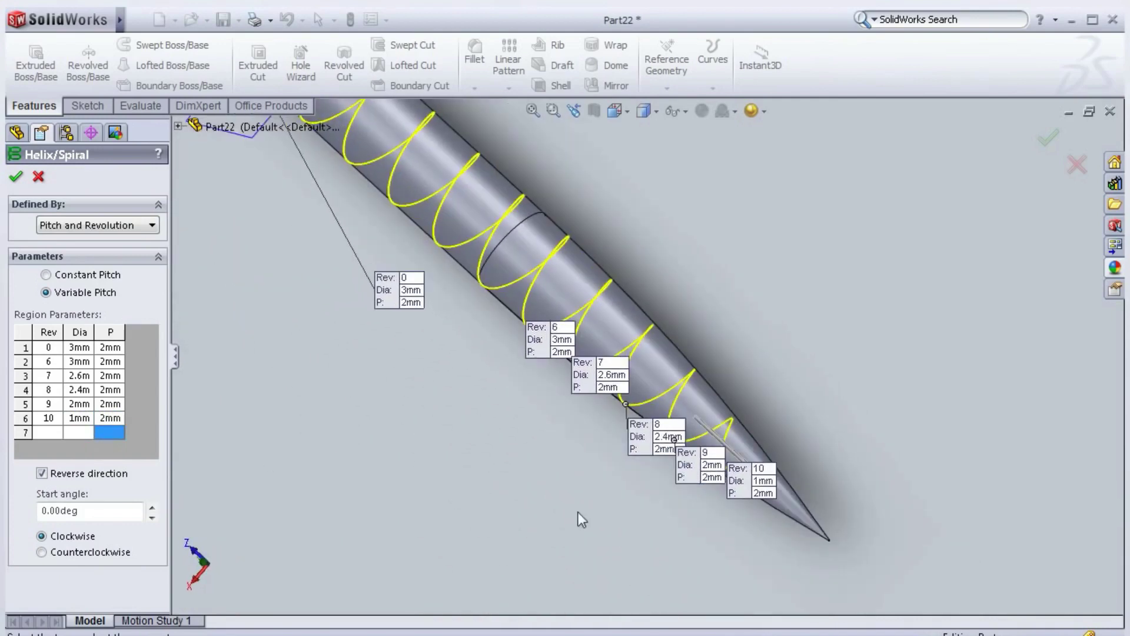
pyautogui.click(48, 431)
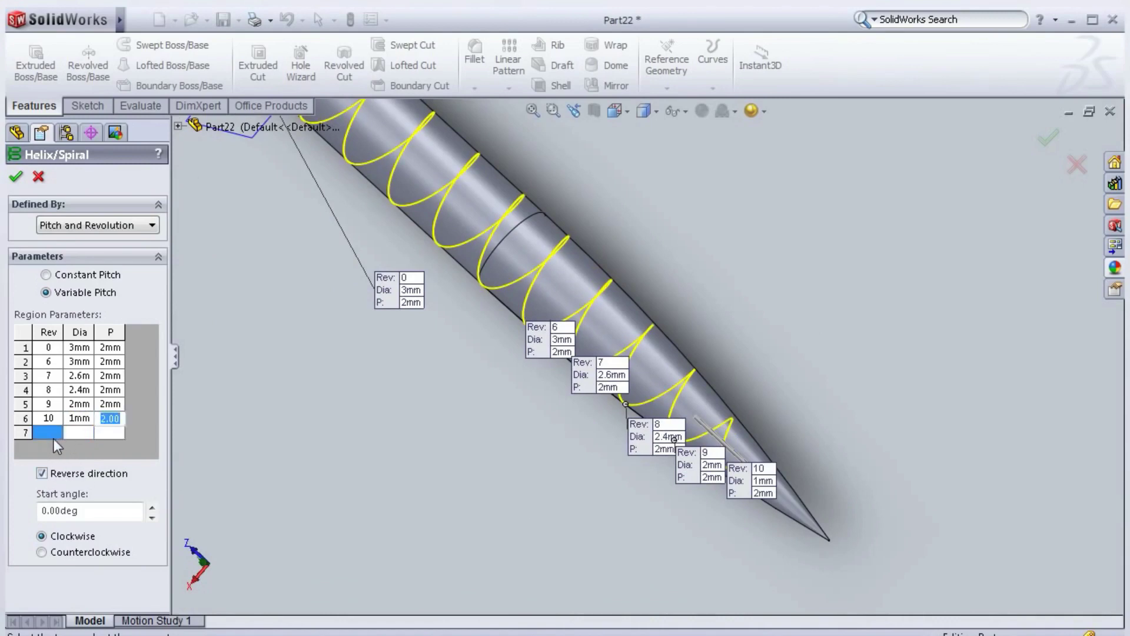
pyautogui.click(48, 435)
pyautogui.write('11')
pyautogui.press('Tab')
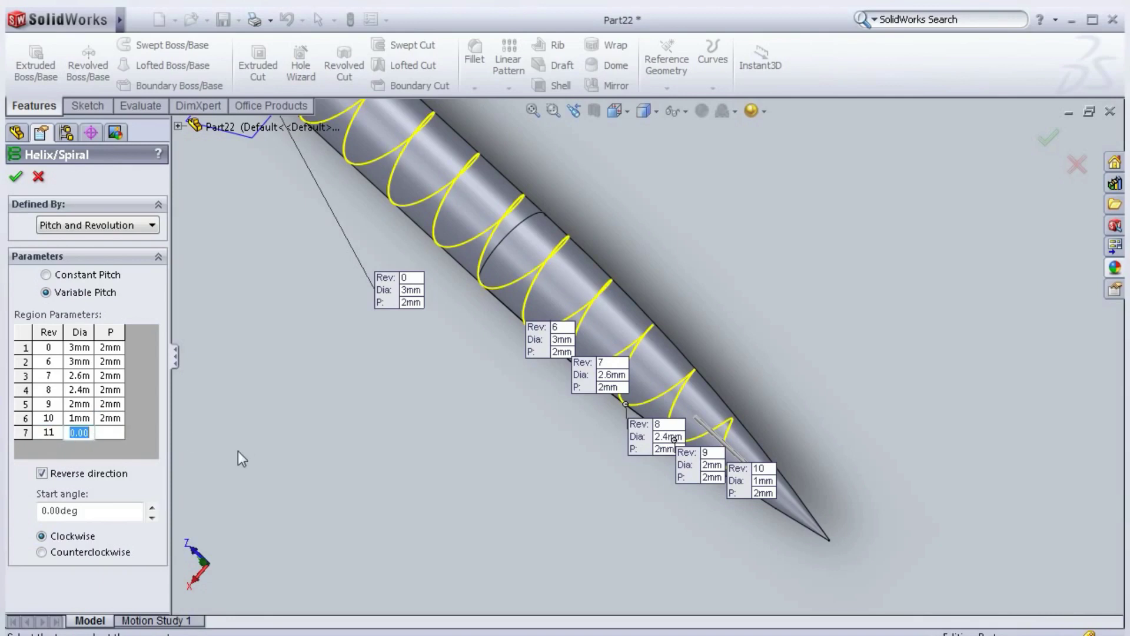
pyautogui.write('0.2')
pyautogui.click(107, 435)
pyautogui.write('2')
pyautogui.press('Return')
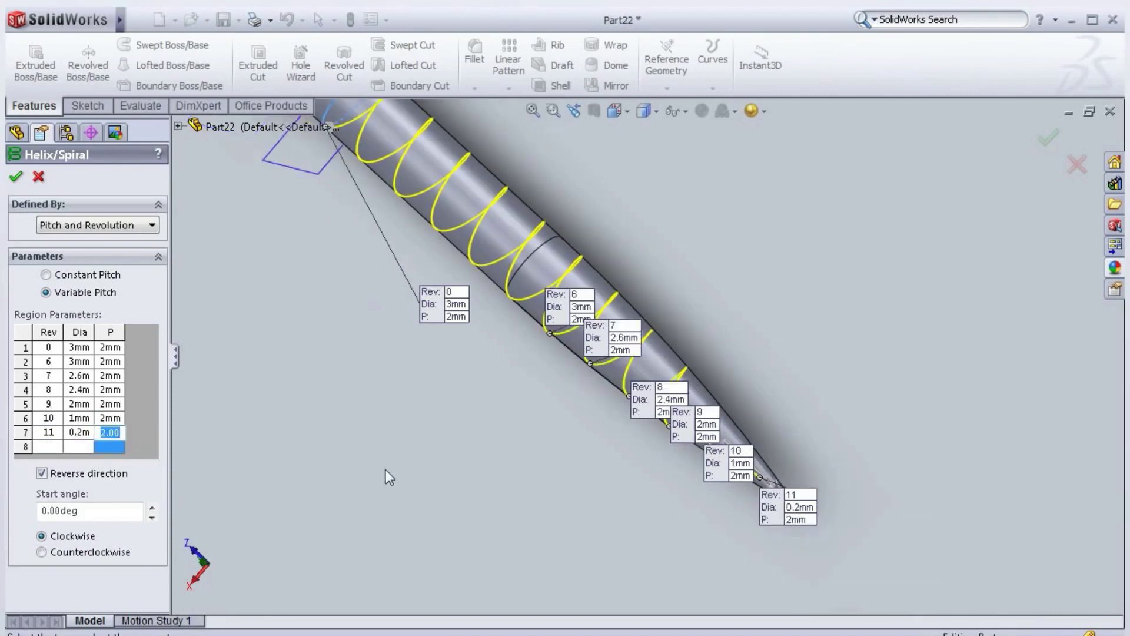
# Try a helix diameter of 0.5 mm at revolution 11 near the screw's point
pyautogui.moveTo(824, 348); pyautogui.dragTo(583, 377, button='middle')
pyautogui.scroll(-3, 497, 485)
pyautogui.scroll(-1, 535, 469)
pyautogui.doubleClick(78, 432)
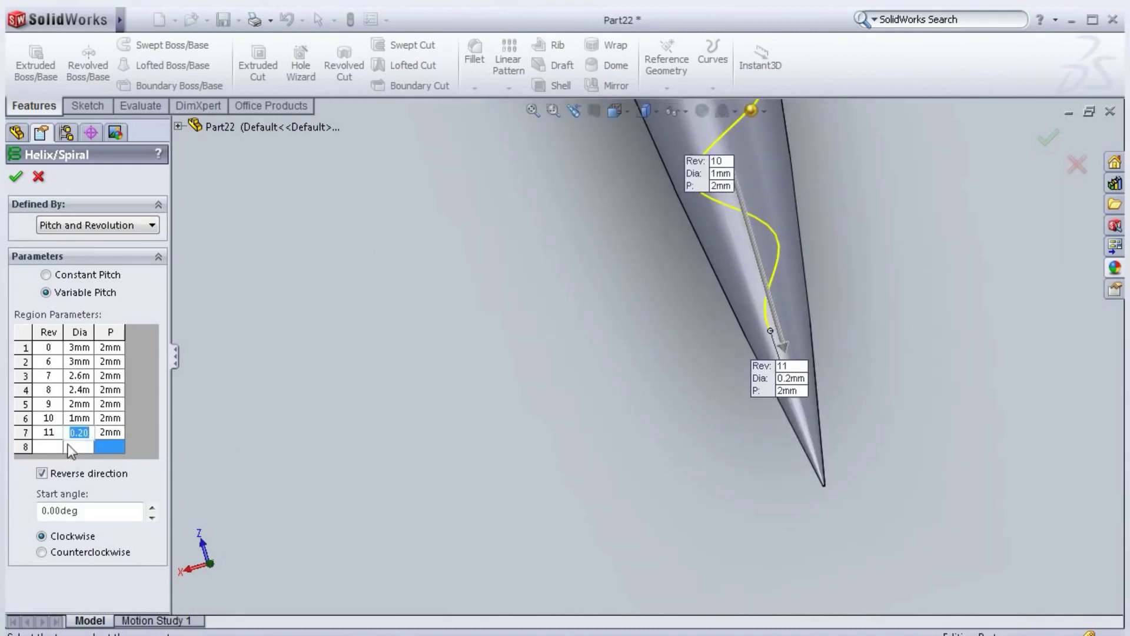
pyautogui.write('0.5')
pyautogui.click(82, 449)
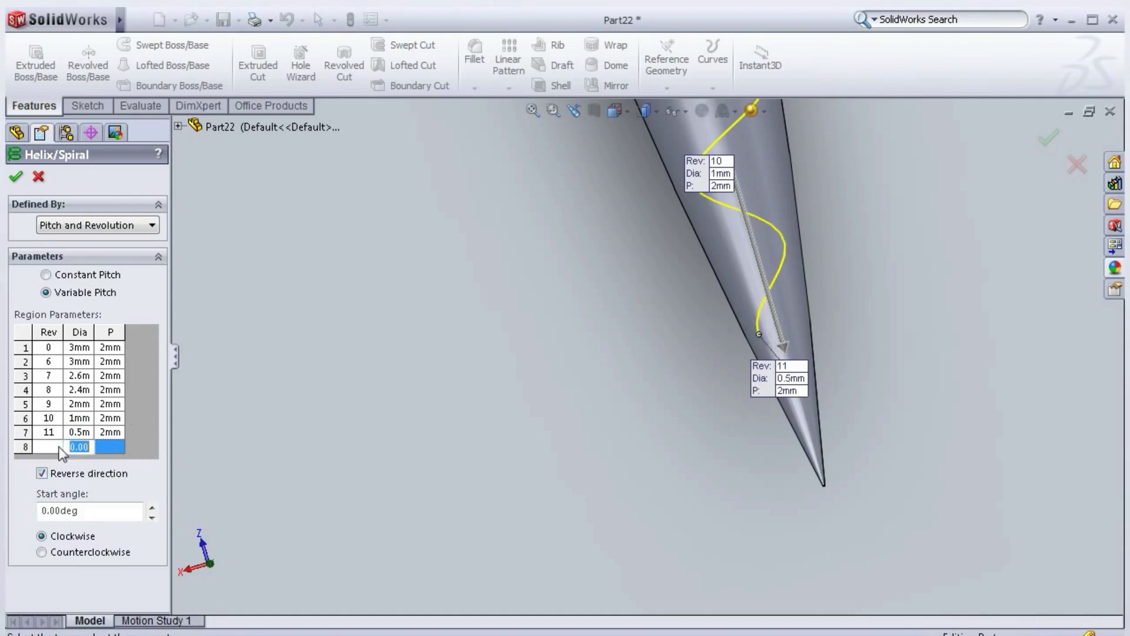
# Set the helix diameter at revolution 11 to 0.7 mm and accept the variable-pitch helix
pyautogui.doubleClick(82, 432)
pyautogui.write('0.7')
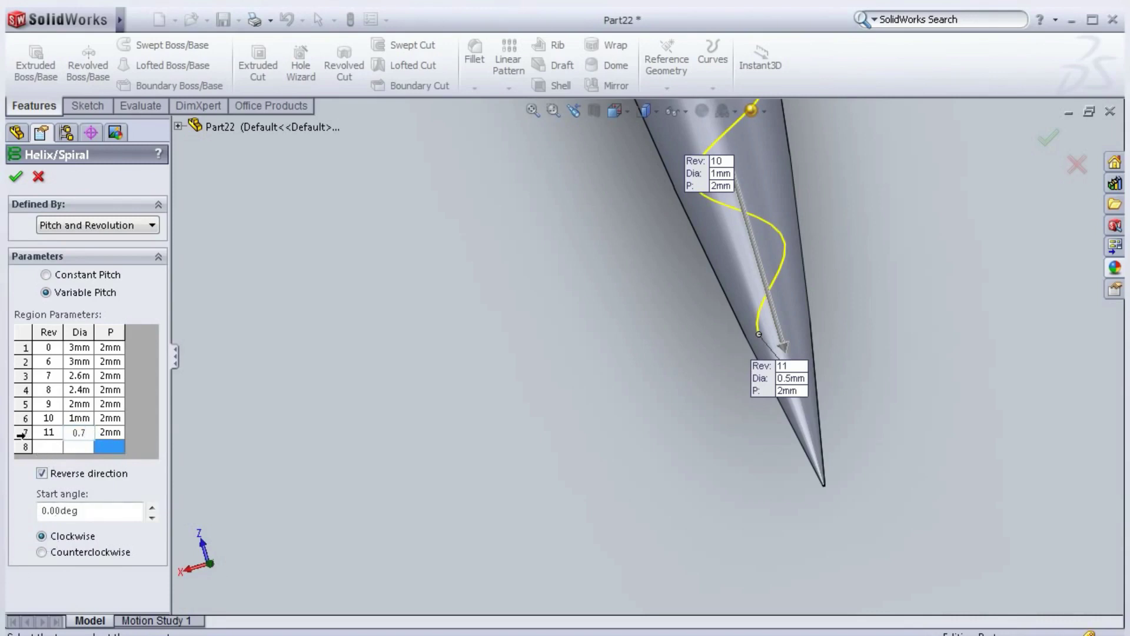
pyautogui.press('Return')
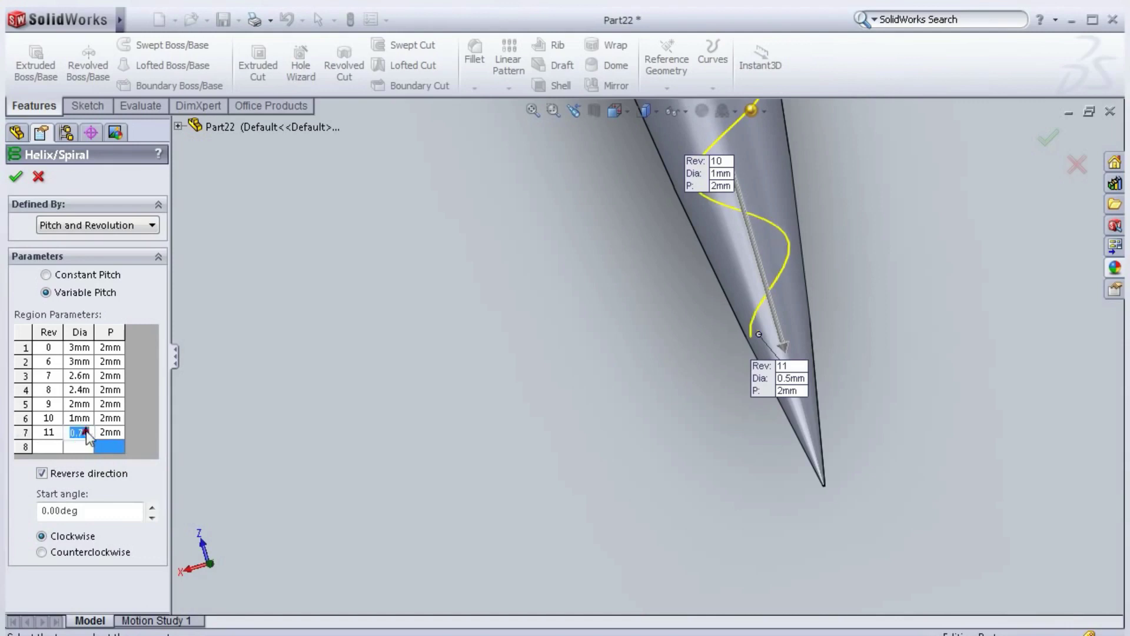
pyautogui.moveTo(656, 374); pyautogui.dragTo(675, 278, button='middle')
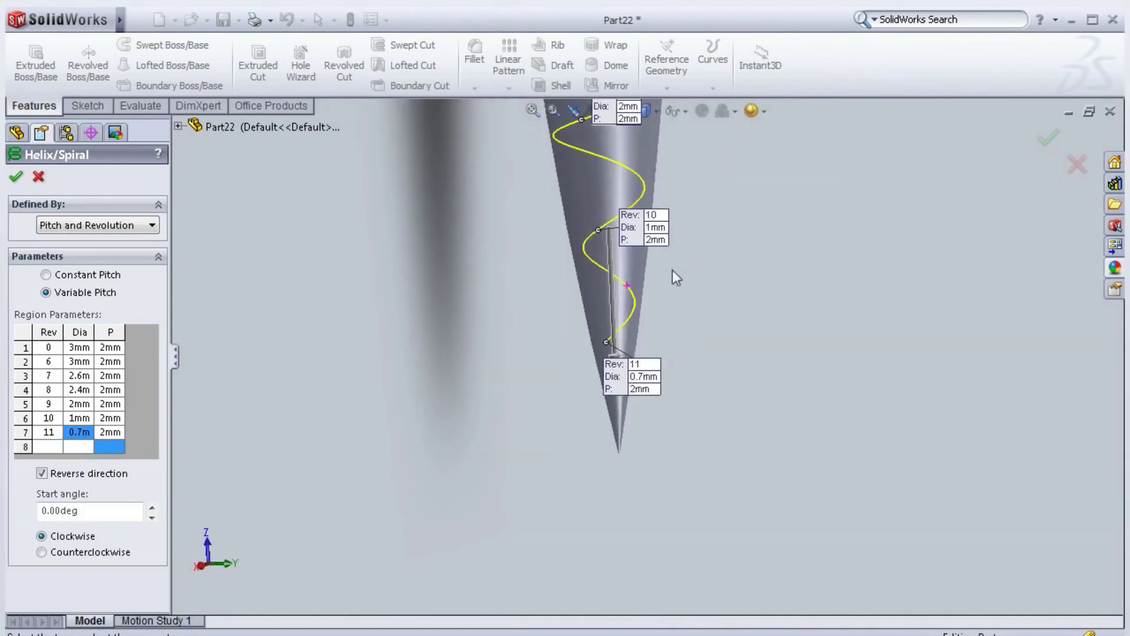
pyautogui.click(16, 176)
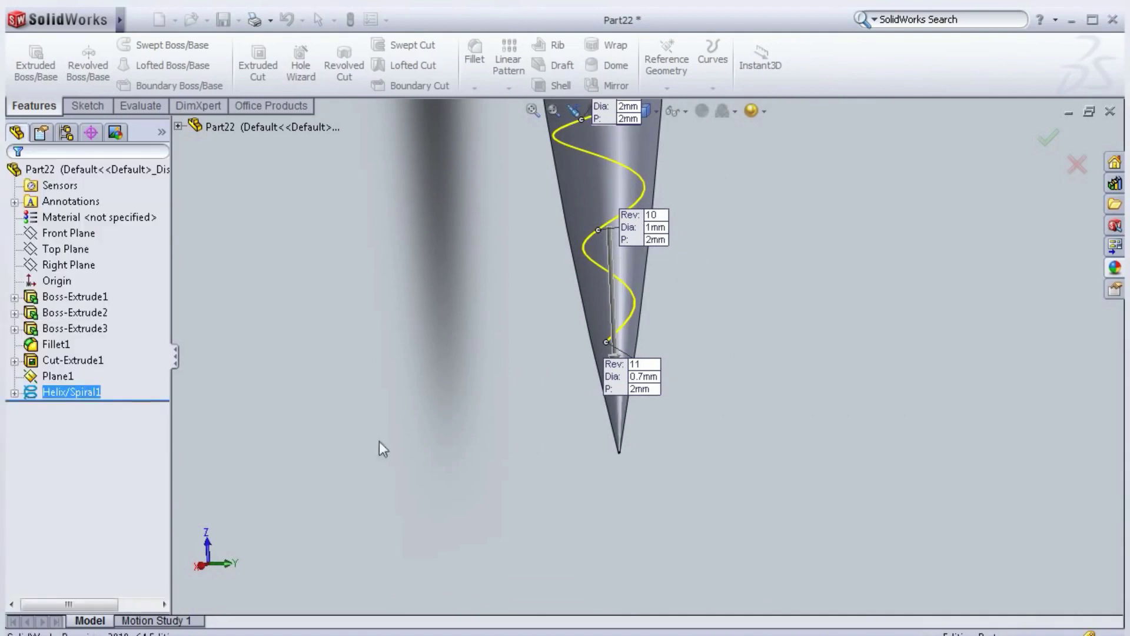
pyautogui.scroll(3, 631, 413)
pyautogui.moveTo(680, 332); pyautogui.dragTo(853, 246, button='middle')
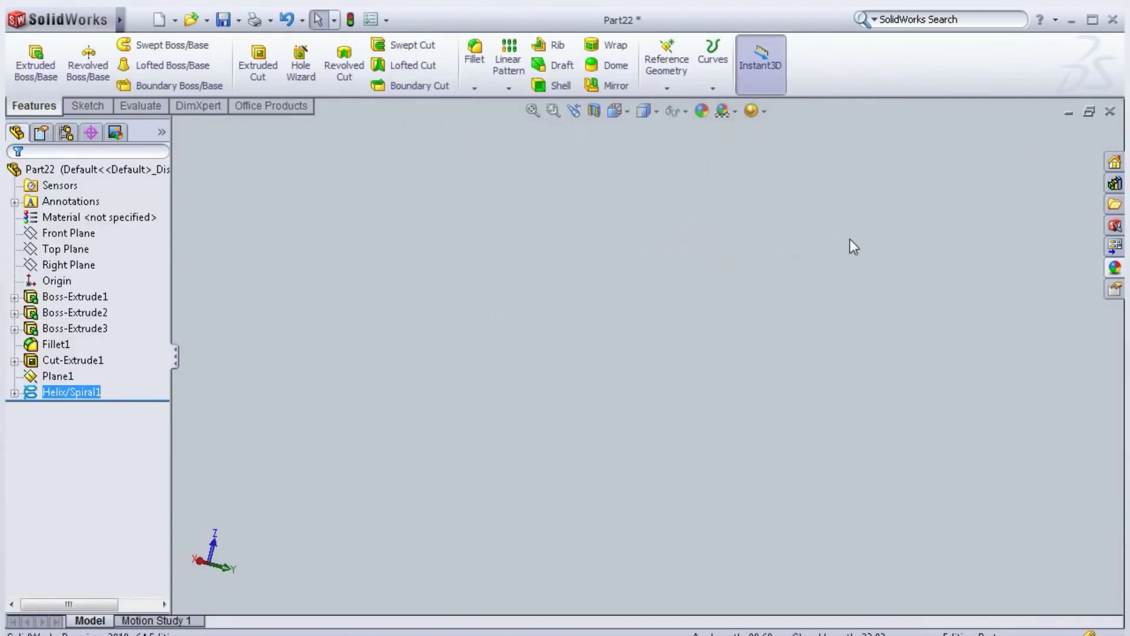
# Start a new sketch on the Top Plane and orient the view normal to it
pyautogui.click(533, 111)
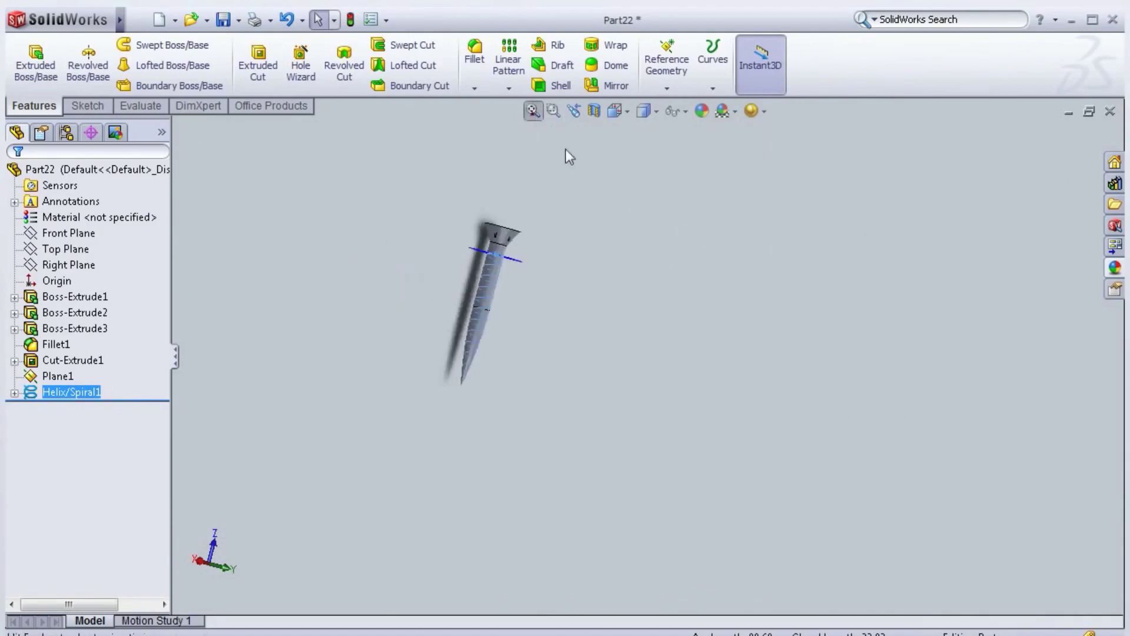
pyautogui.scroll(-5, 716, 391)
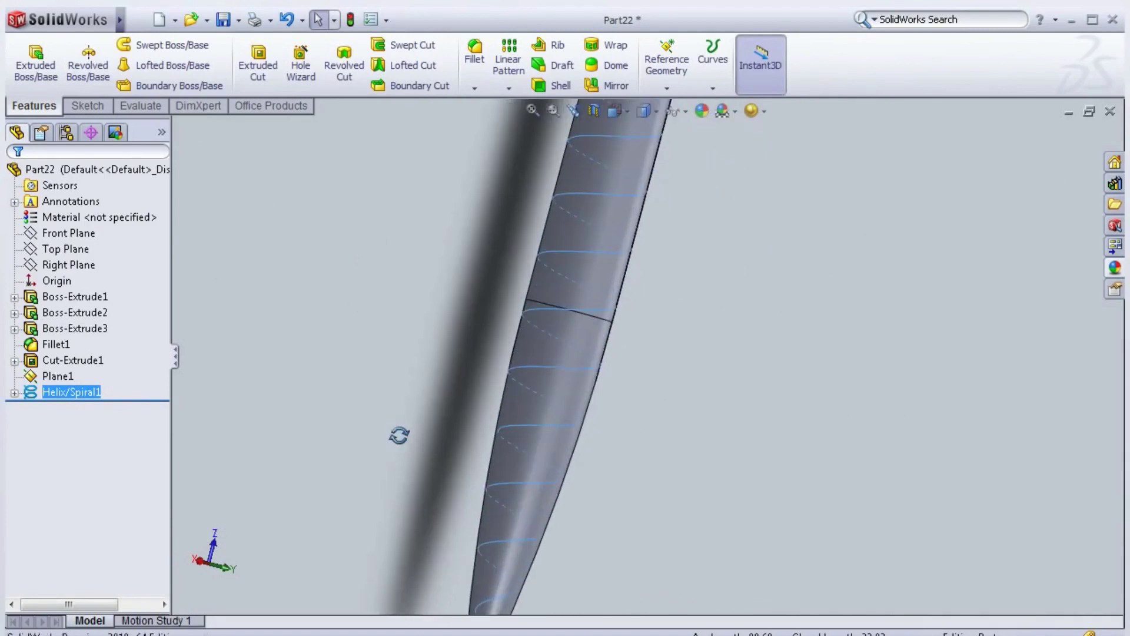
pyautogui.moveTo(399, 435); pyautogui.dragTo(402, 437, button='middle')
pyautogui.scroll(4, 401, 437)
pyautogui.moveTo(423, 488); pyautogui.dragTo(459, 459, button='middle')
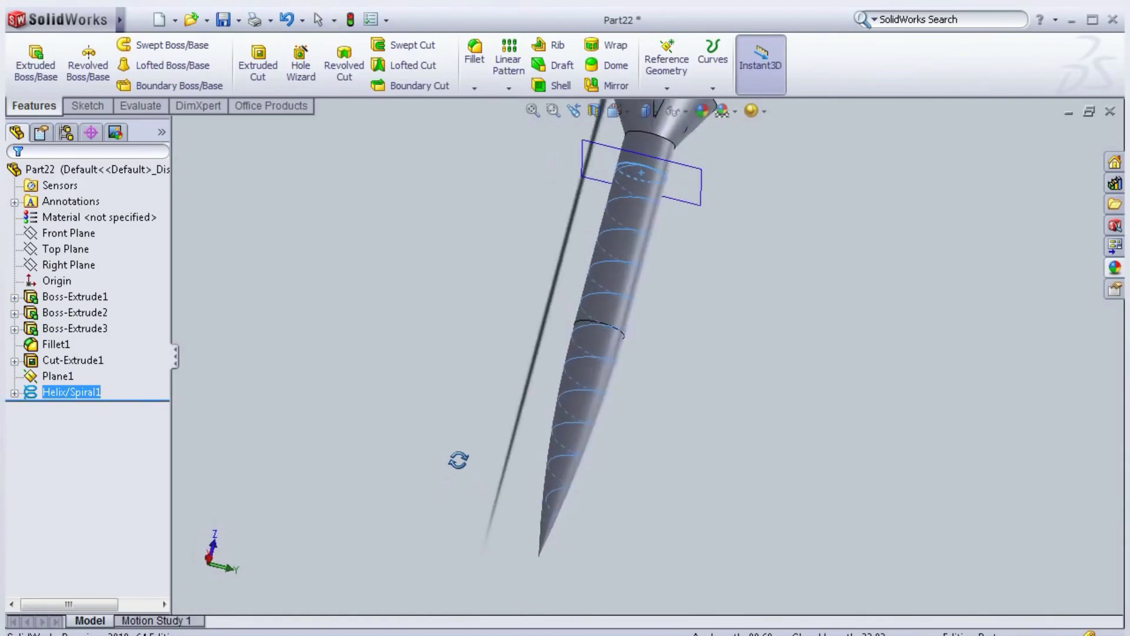
pyautogui.click(72, 254)
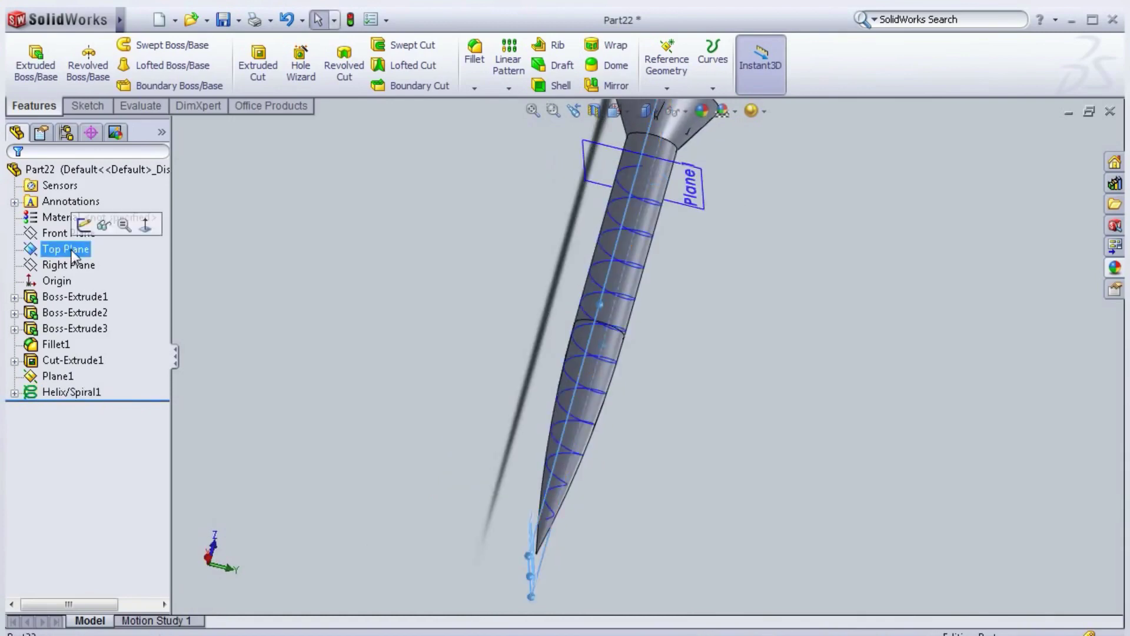
pyautogui.click(85, 224)
pyautogui.press('space')
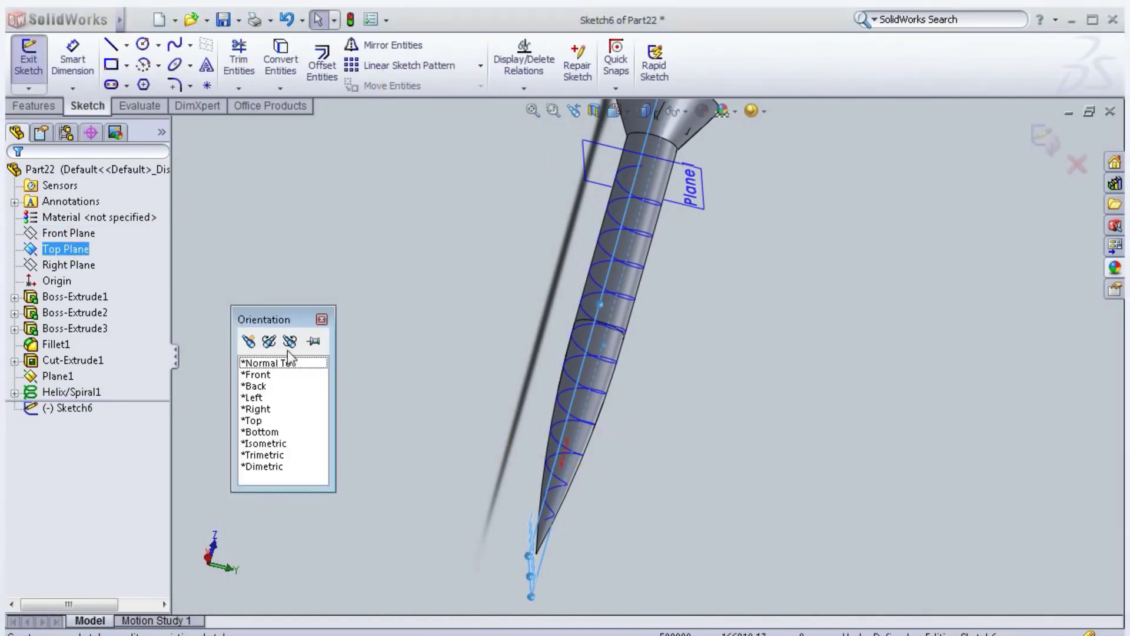
pyautogui.click(288, 363)
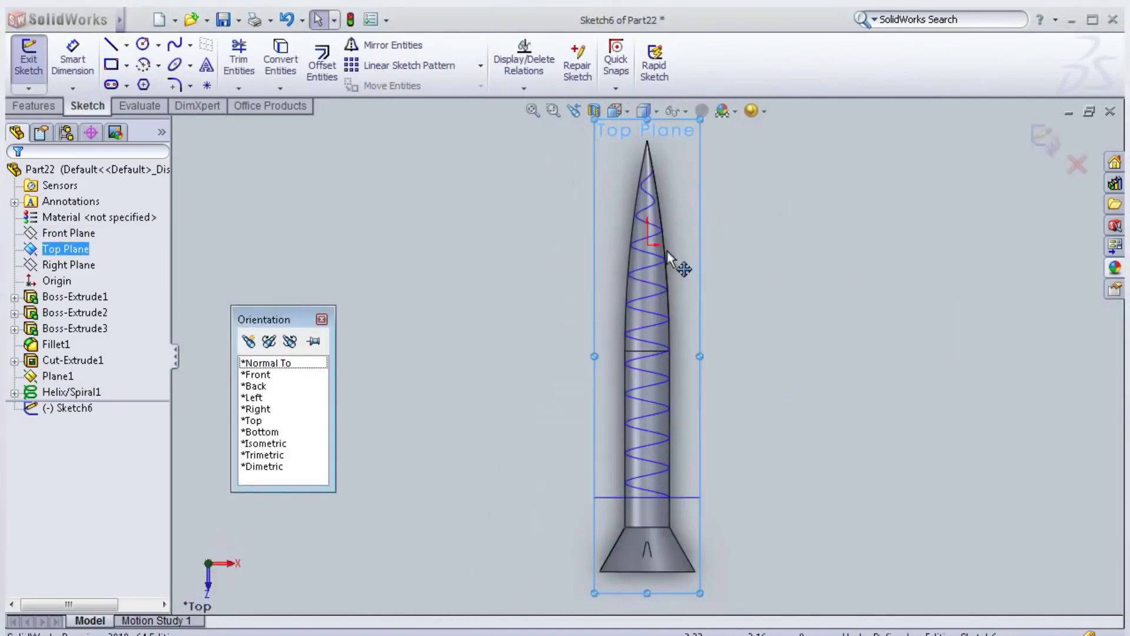
# Sketch a closed triangular thread profile about 0.31 mm tall and 0.57 mm wide, pointing outward at the helix end near the screw's tip
pyautogui.scroll(-3, 642, 209)
pyautogui.scroll(1, 585, 126)
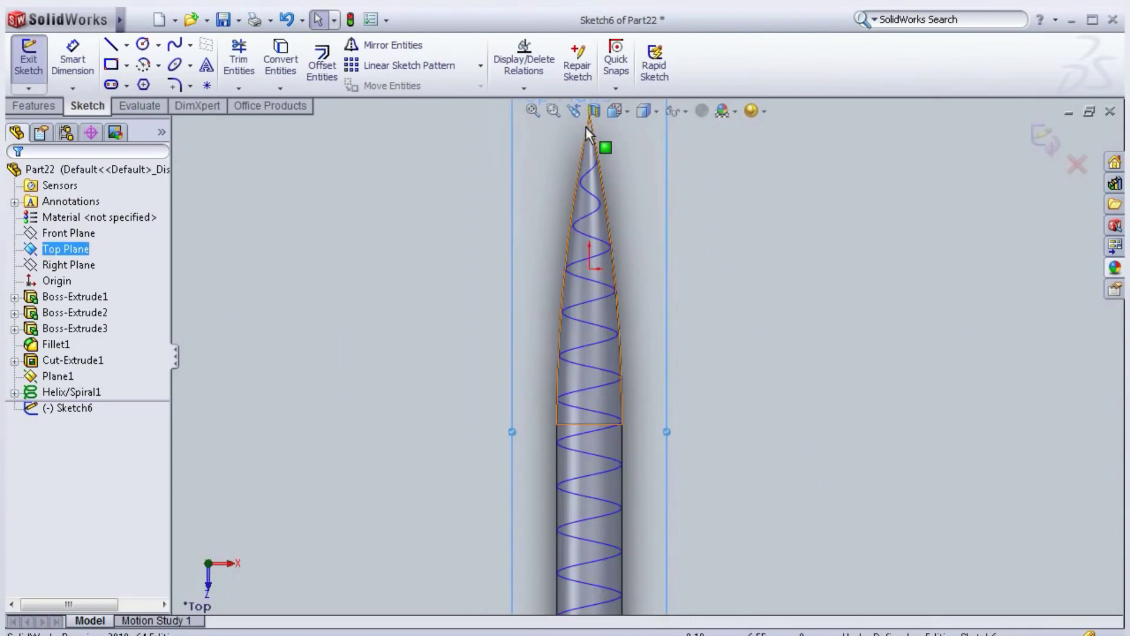
pyautogui.scroll(-3, 616, 194)
pyautogui.scroll(-2, 630, 210)
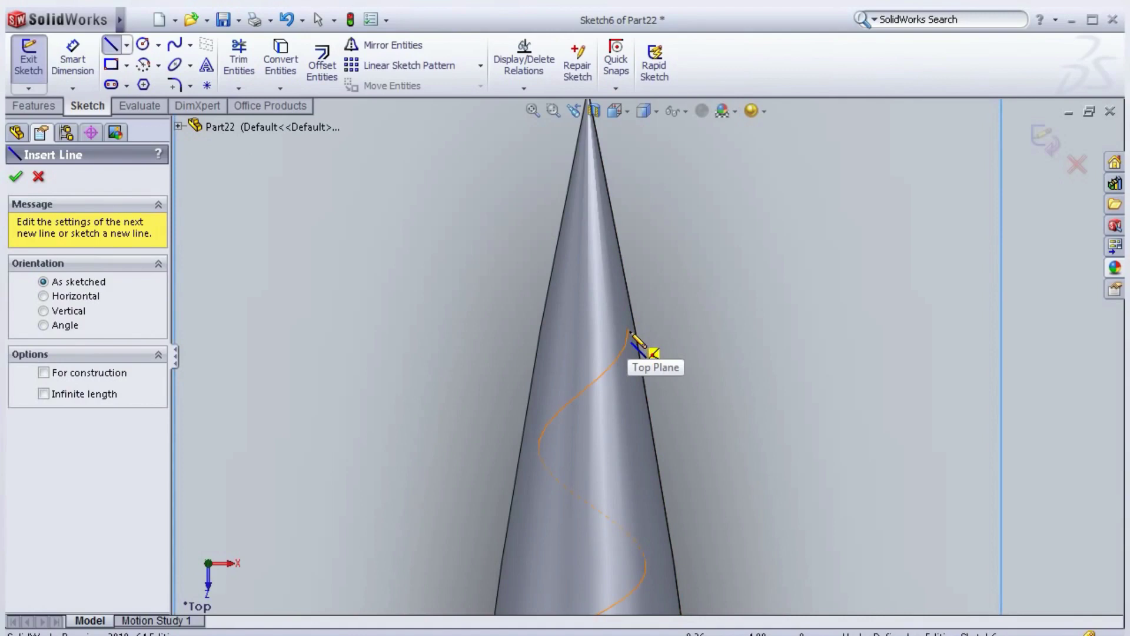
pyautogui.click(629, 330)
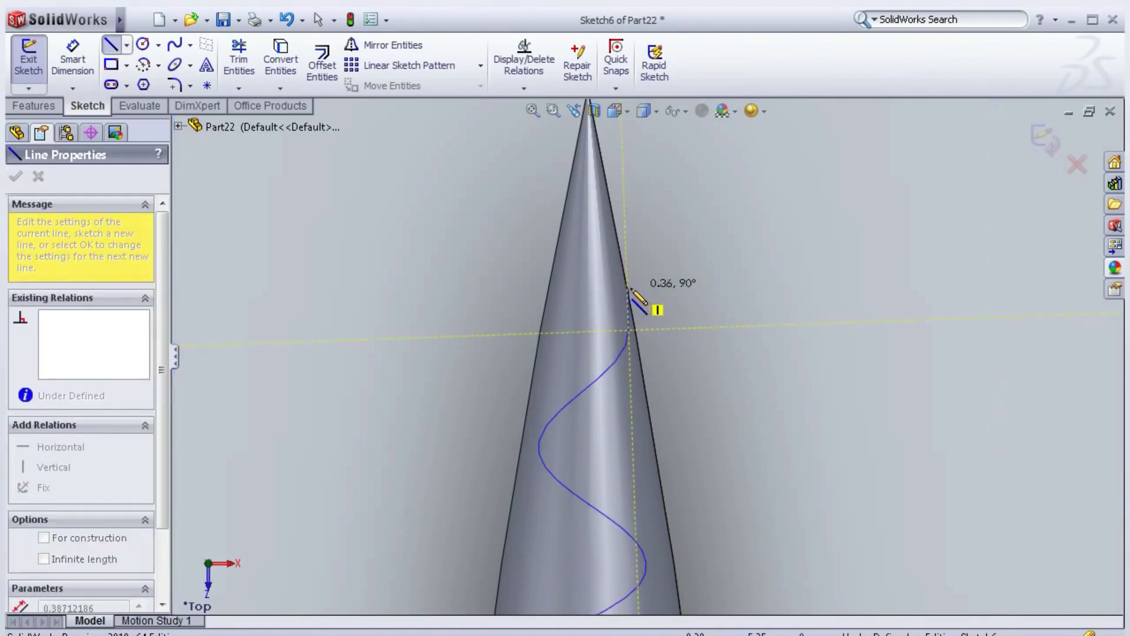
pyautogui.click(629, 293)
pyautogui.click(694, 319)
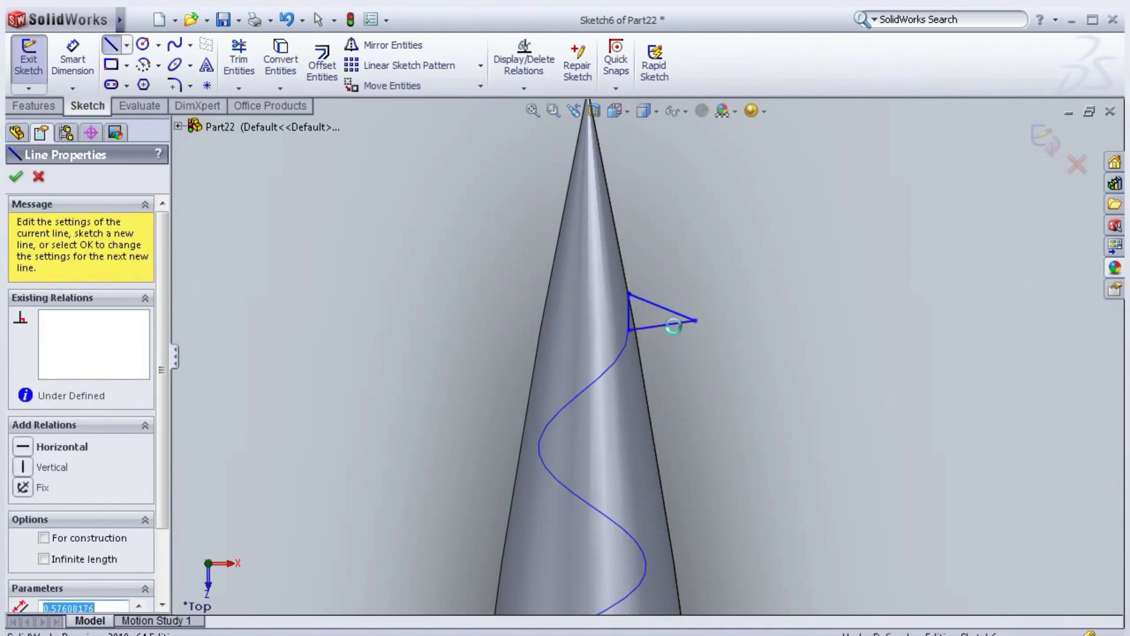
pyautogui.press('Escape')
# Dimension the vertical side of the triangular profile and set its length to 0.6 mm
pyautogui.scroll(-2, 633, 315)
pyautogui.click(80, 63)
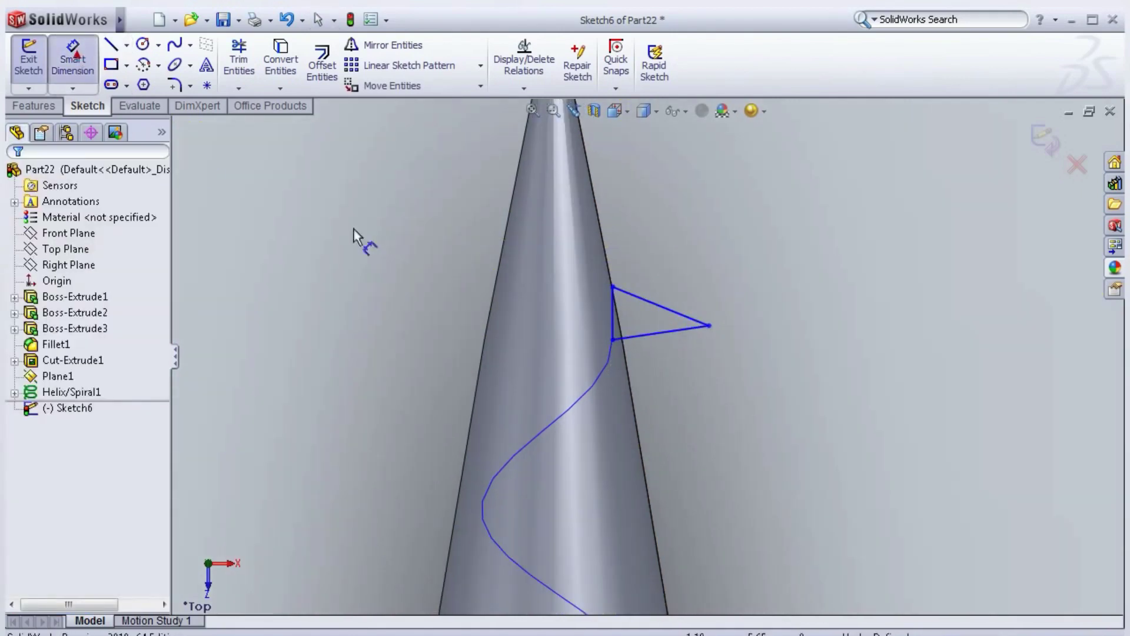
pyautogui.click(612, 321)
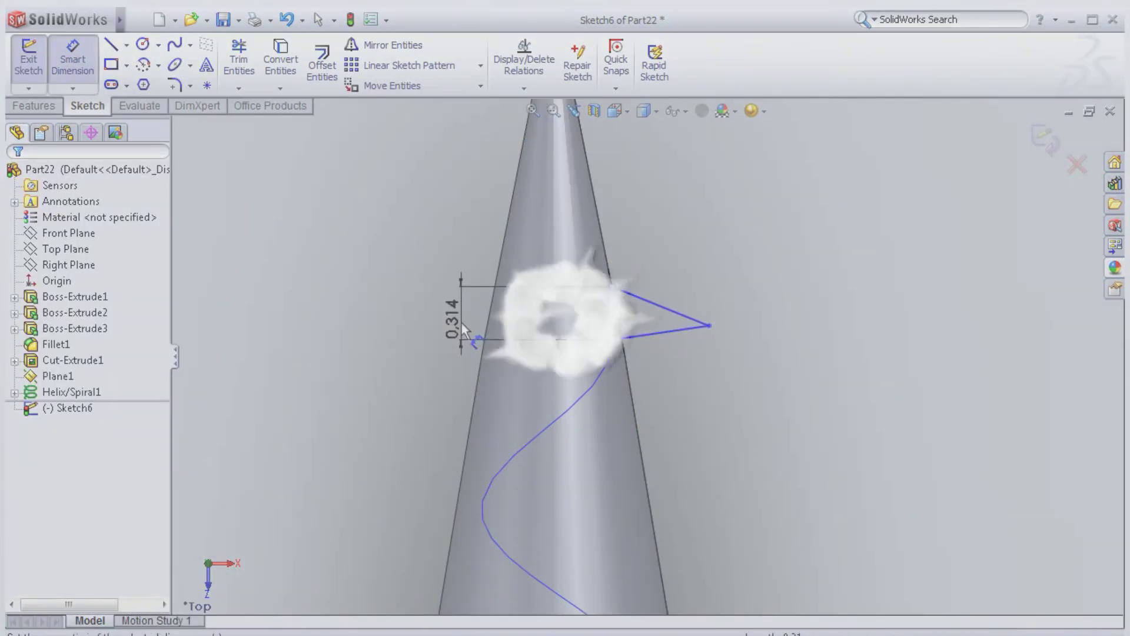
pyautogui.click(461, 322)
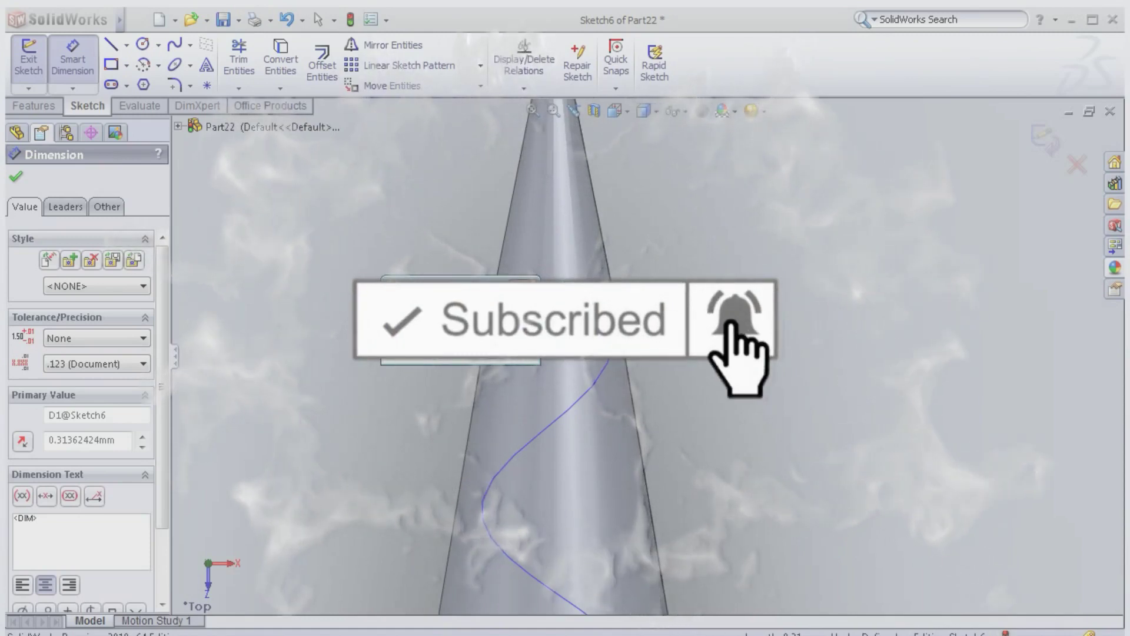
pyautogui.write('0')
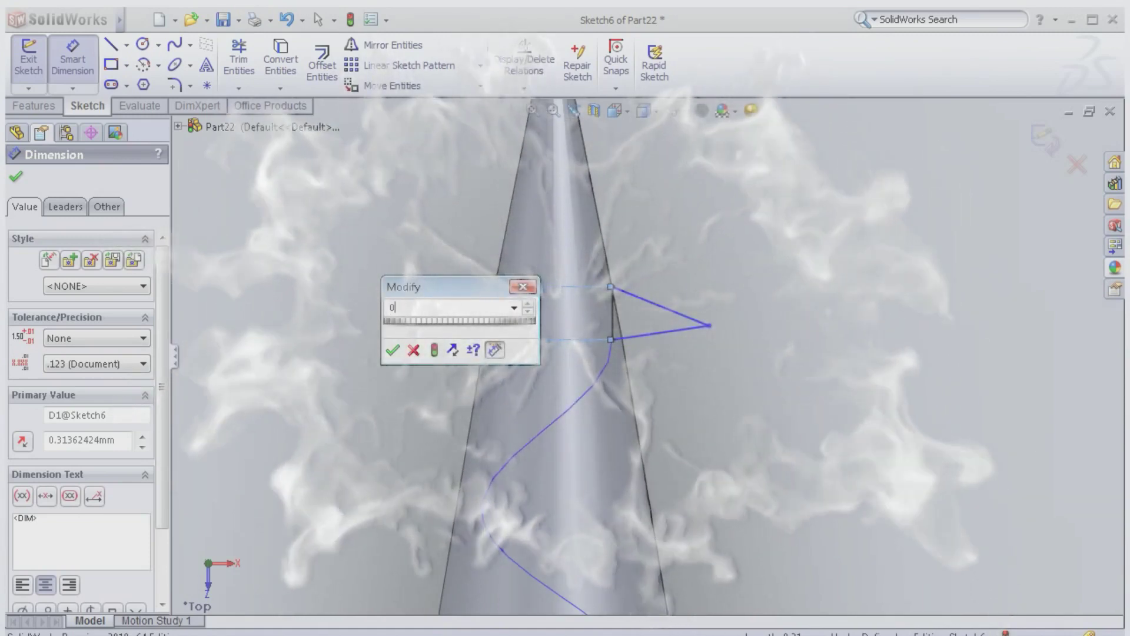
pyautogui.write('.6')
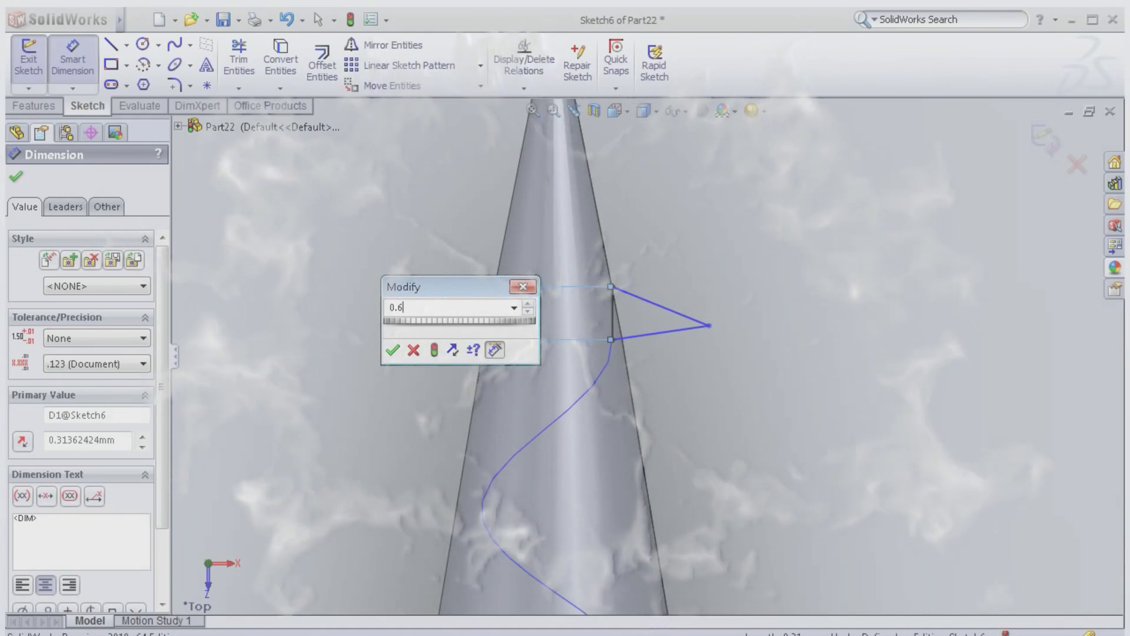
pyautogui.click(393, 350)
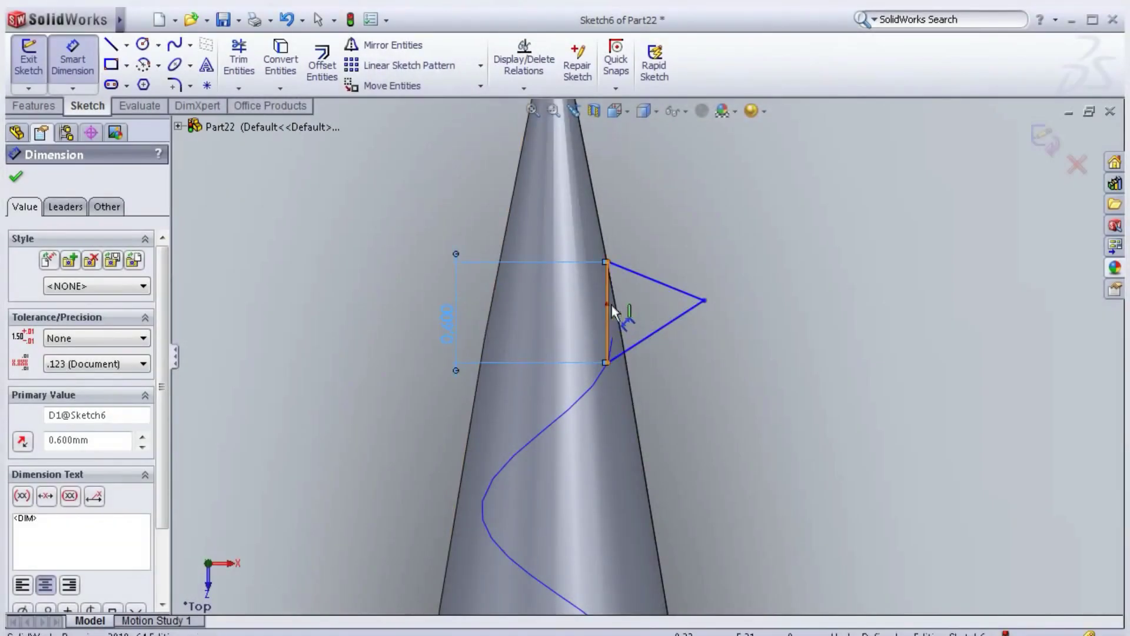
# Dimension the distance from the triangle's vertical side to its outer corner and set it to 0.75 mm
pyautogui.click(609, 304)
pyautogui.click(688, 285)
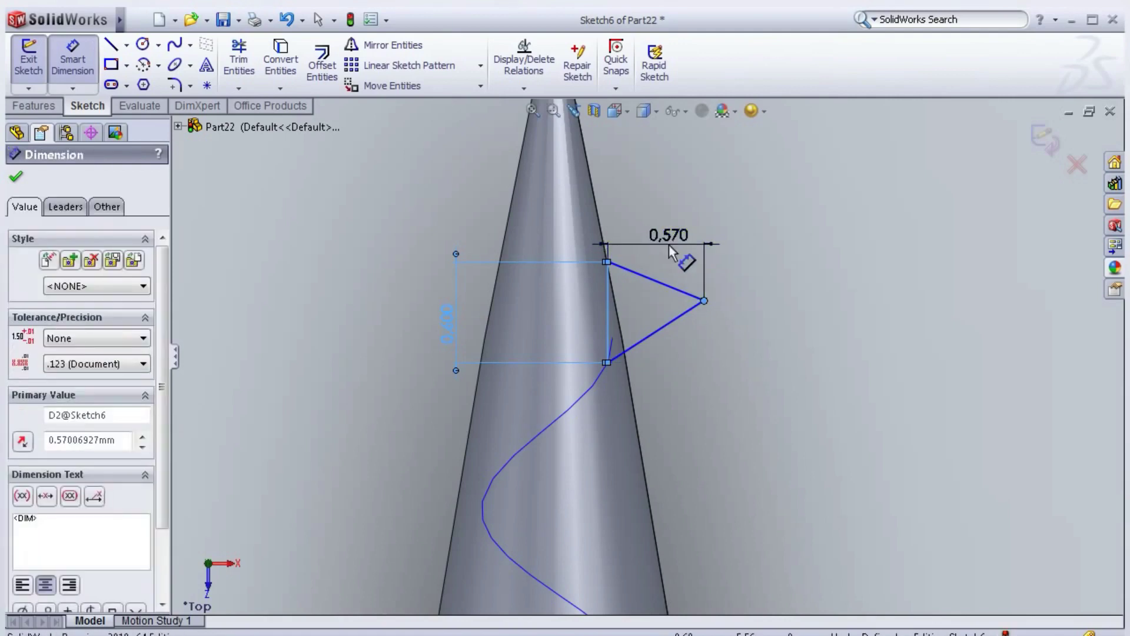
pyautogui.write('0.75')
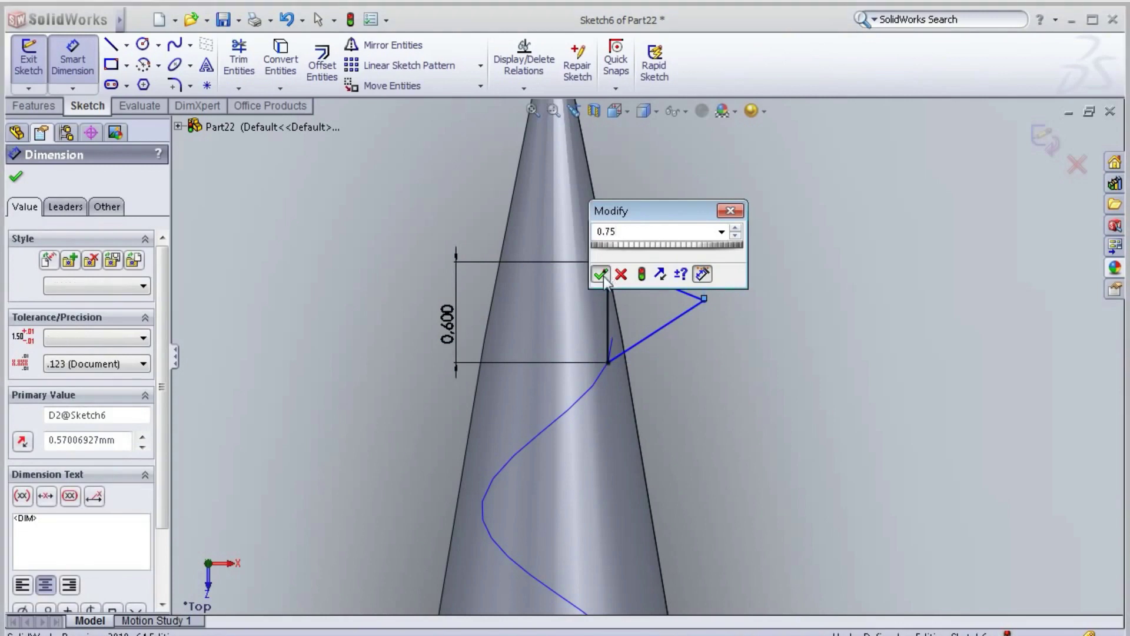
pyautogui.click(600, 274)
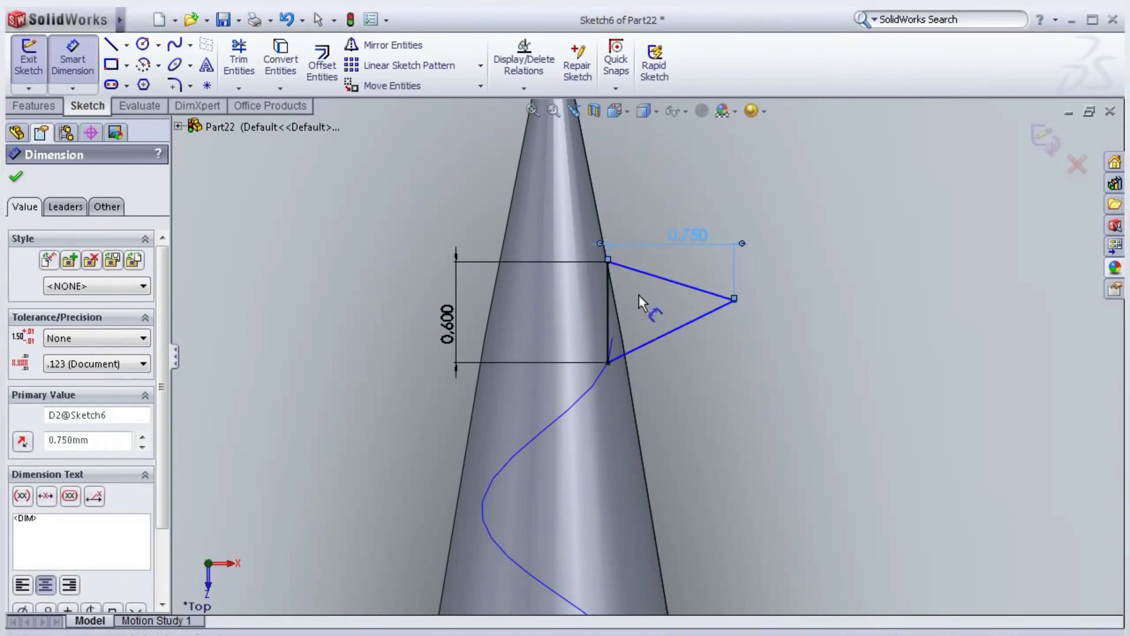
pyautogui.click(649, 274)
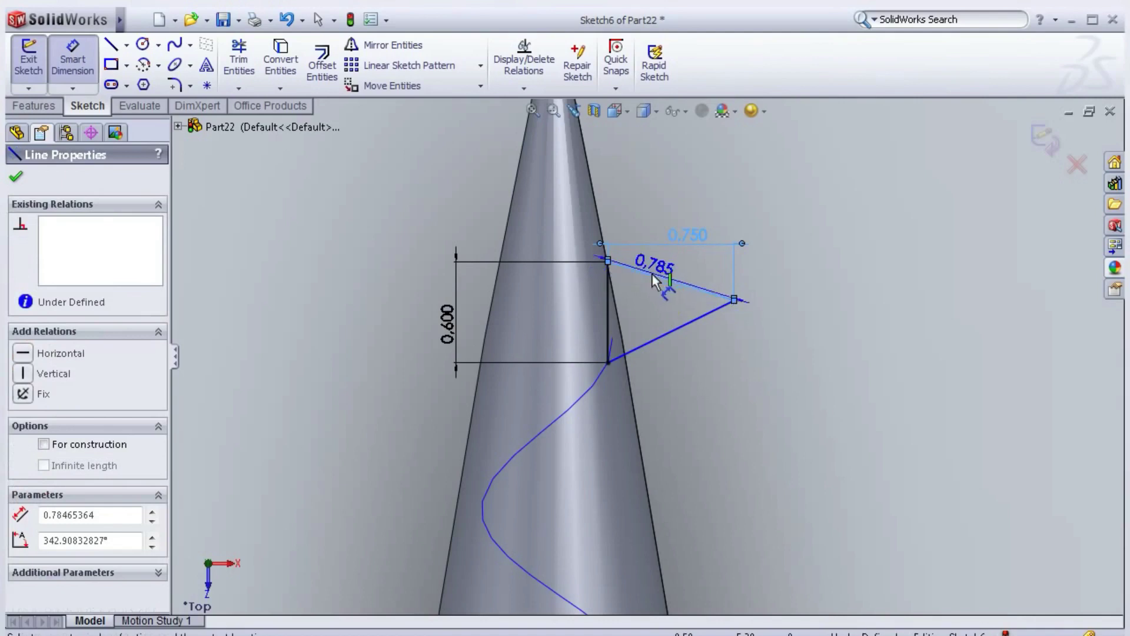
pyautogui.press('Escape')
pyautogui.press('Escape')
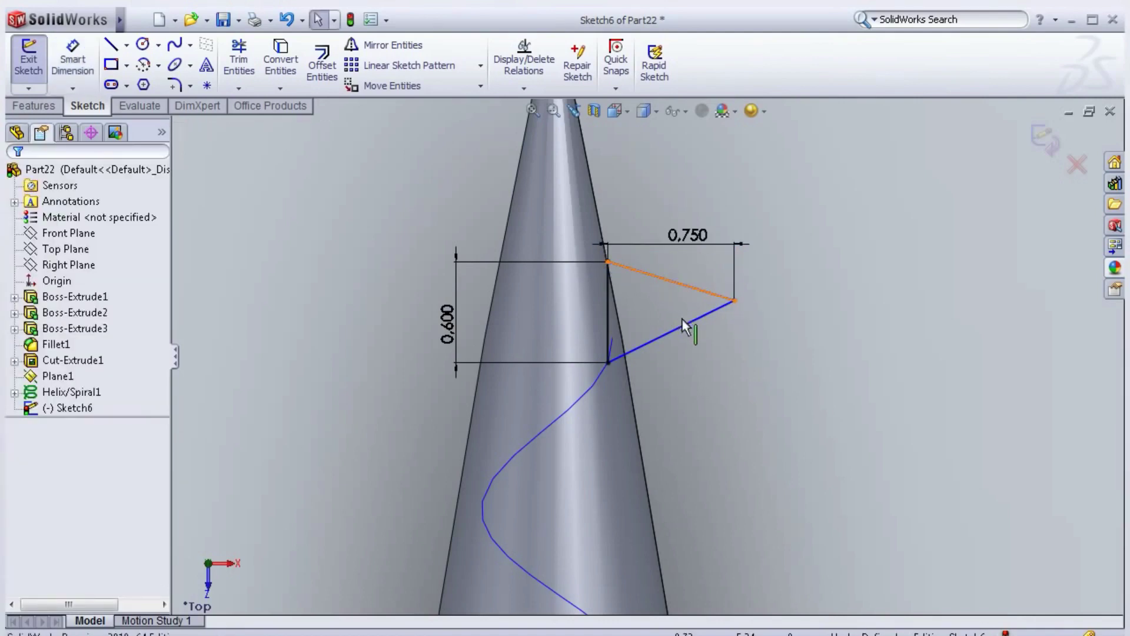
# Make the triangle's two slanted sides equal in length and finish the profile sketch
pyautogui.click(674, 282)
pyautogui.keyDown('ctrl'); pyautogui.click(684, 323); pyautogui.keyUp('ctrl')
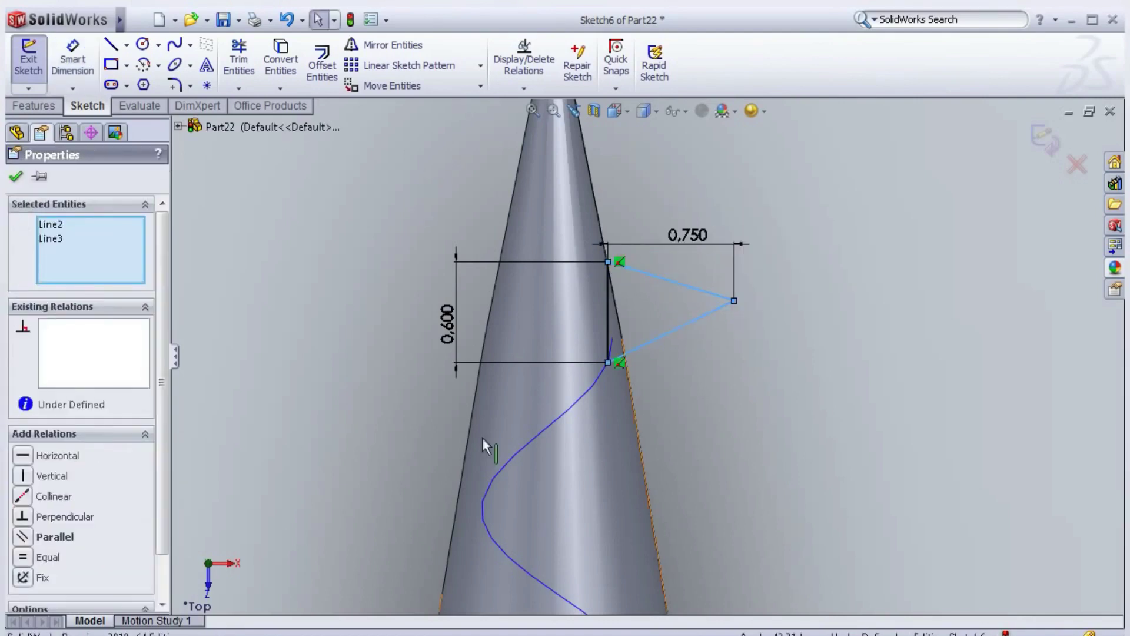
pyautogui.click(47, 557)
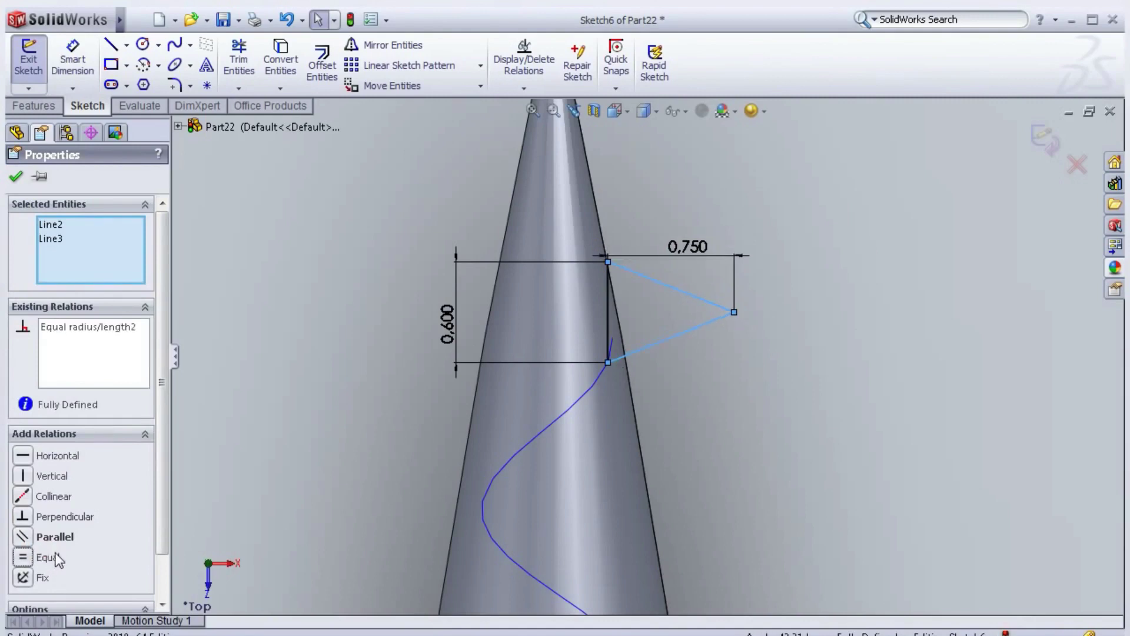
pyautogui.click(15, 176)
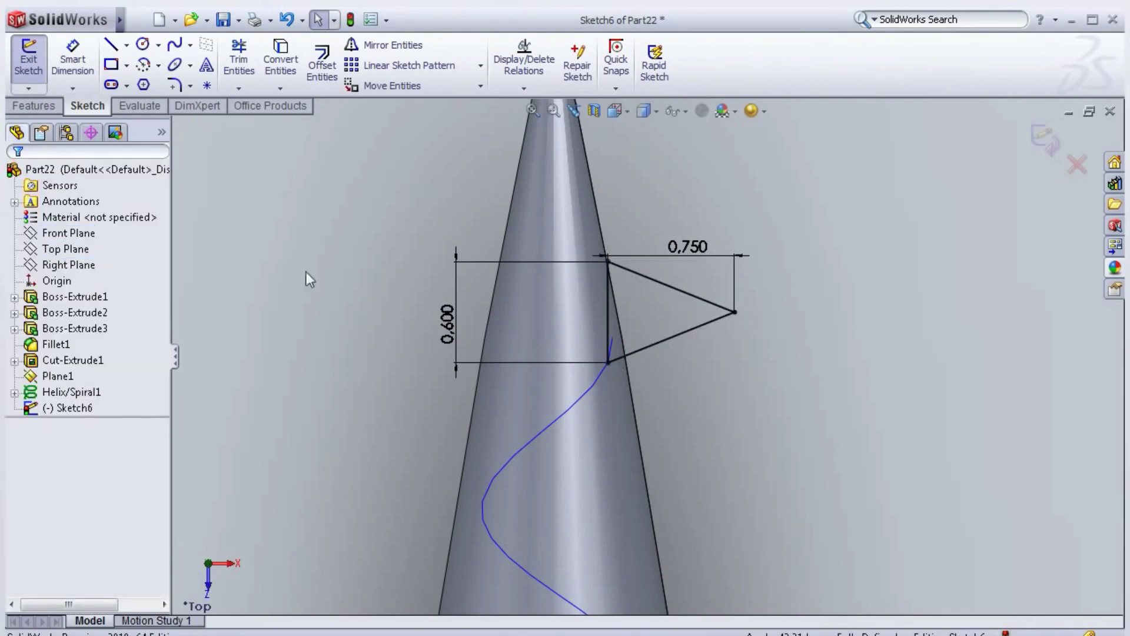
pyautogui.scroll(1, 490, 292)
pyautogui.scroll(2, 648, 302)
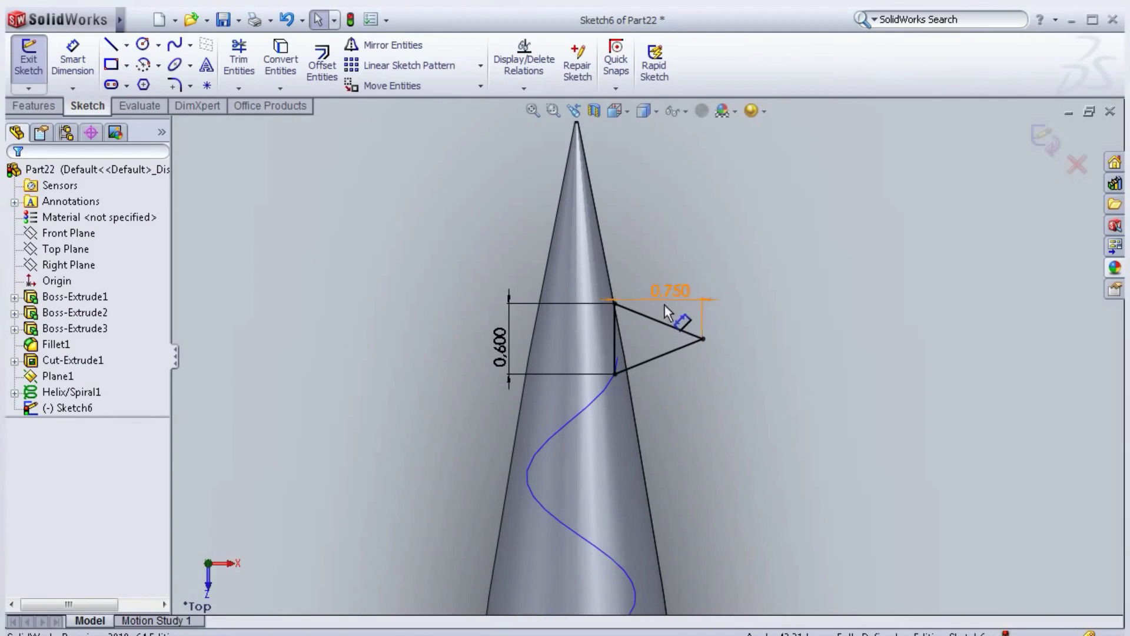
pyautogui.click(1044, 144)
# Try to create a swept boss with the triangular sketch as profile and the helix as path
pyautogui.moveTo(792, 221); pyautogui.dragTo(776, 282, button='middle')
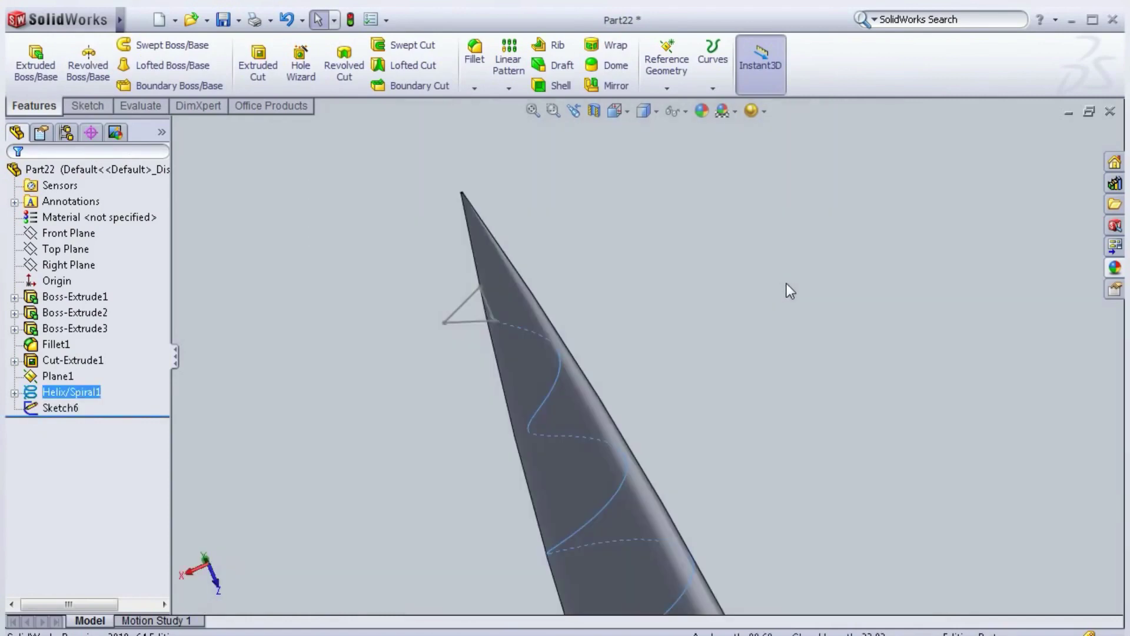
pyautogui.scroll(1, 676, 259)
pyautogui.click(163, 45)
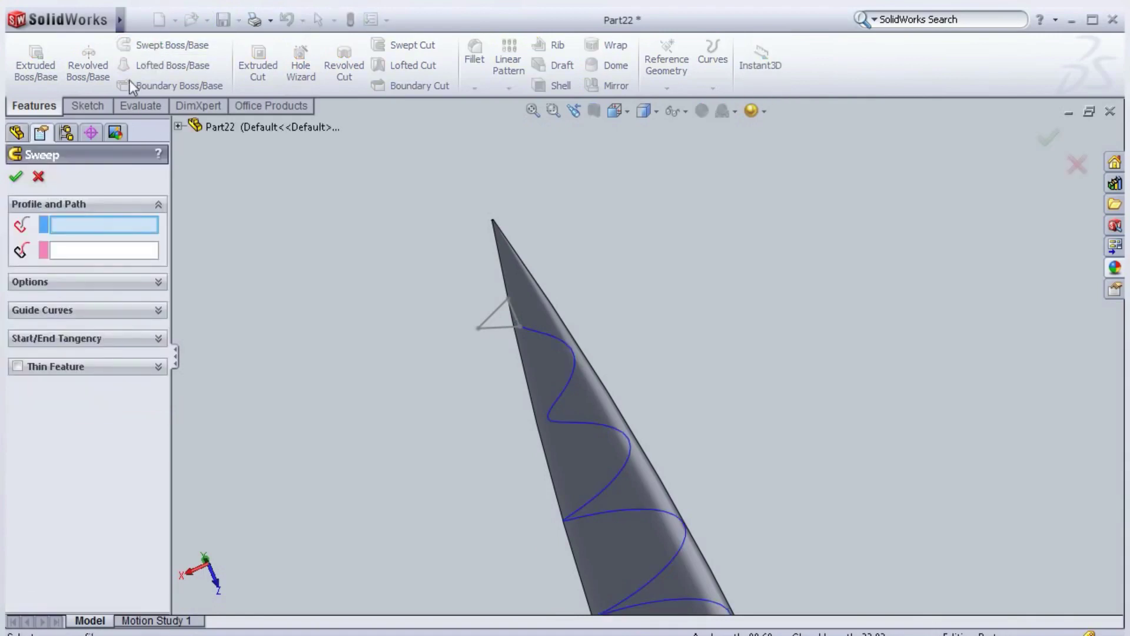
pyautogui.click(177, 125)
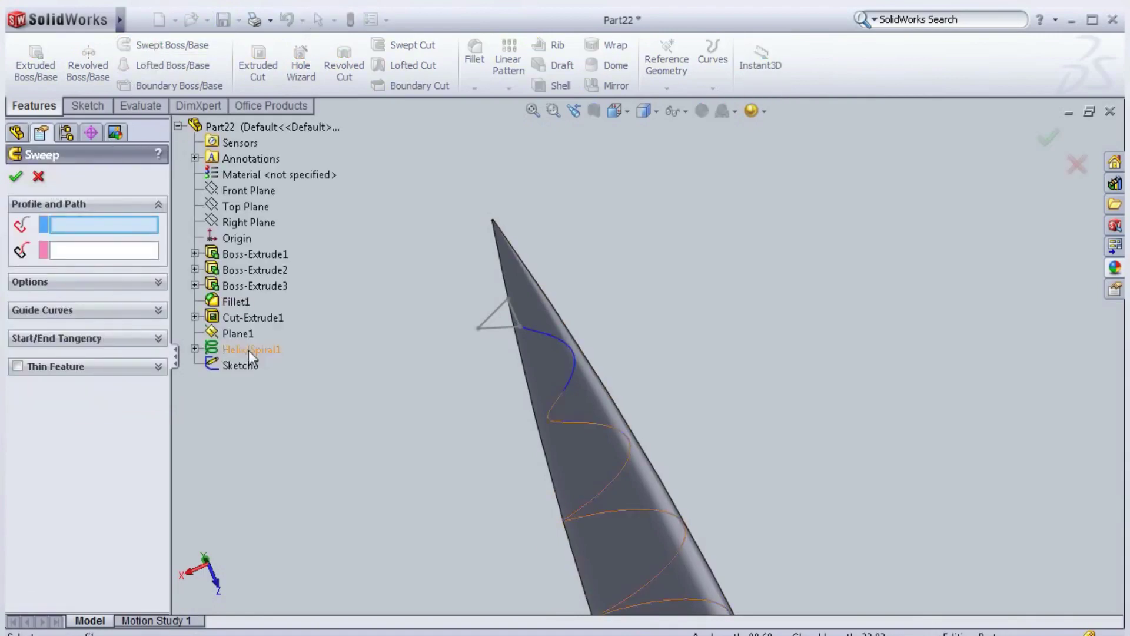
pyautogui.click(245, 366)
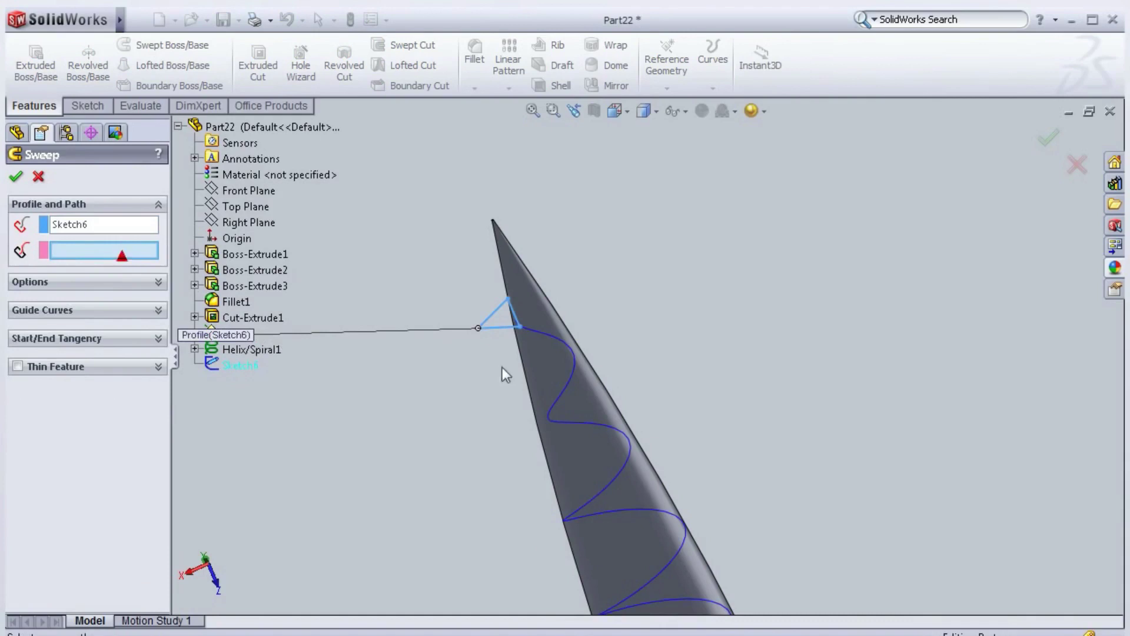
pyautogui.click(555, 400)
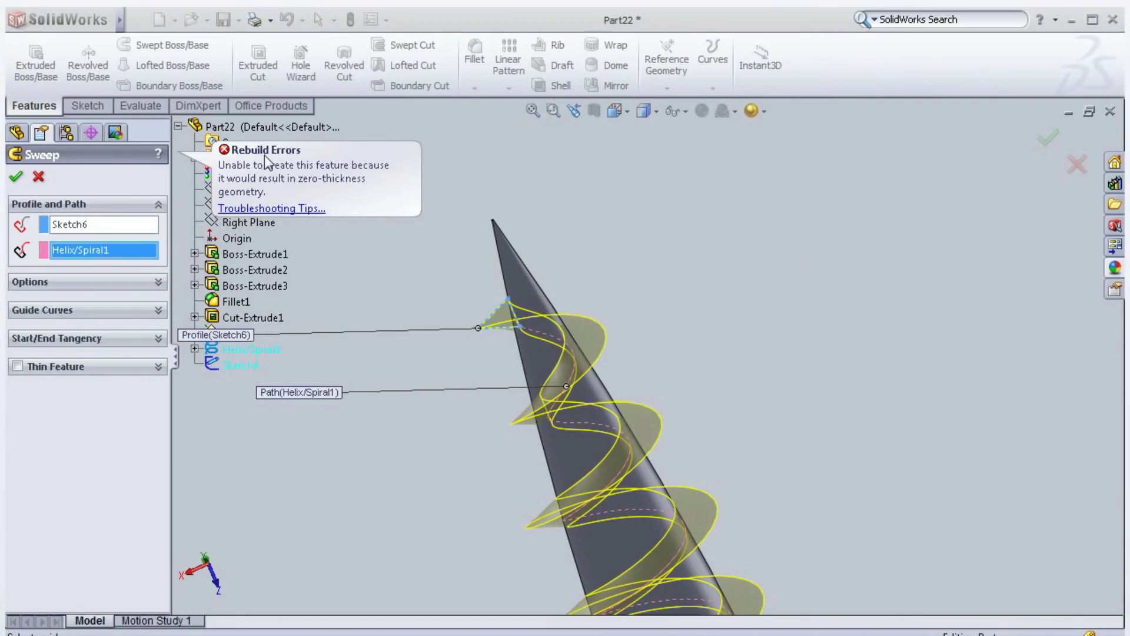
pyautogui.click(1077, 165)
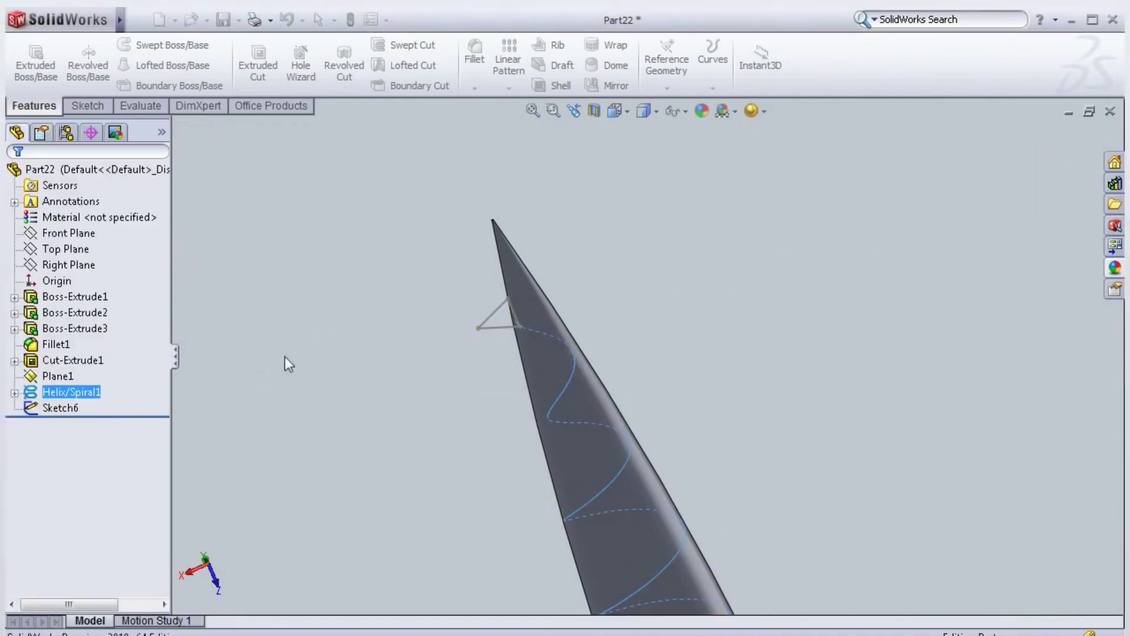
# Edit the variable-pitch helix so its diameter at revolution 11 is 1 mm, and accept the change
pyautogui.click(32, 393)
pyautogui.click(51, 360)
pyautogui.click(79, 432)
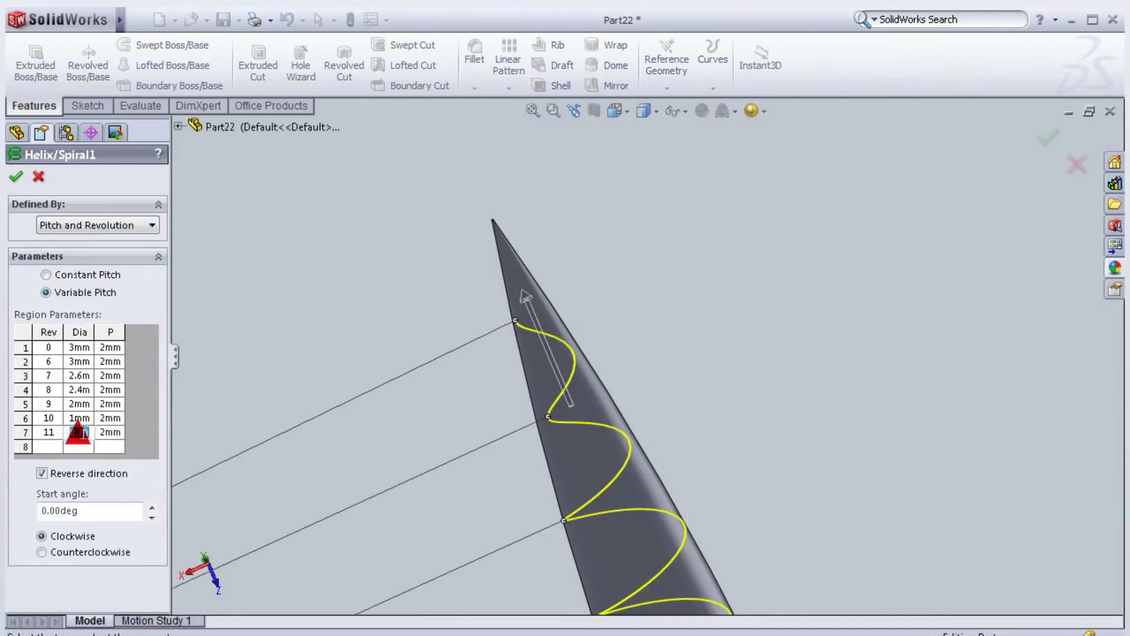
pyautogui.click(26, 432)
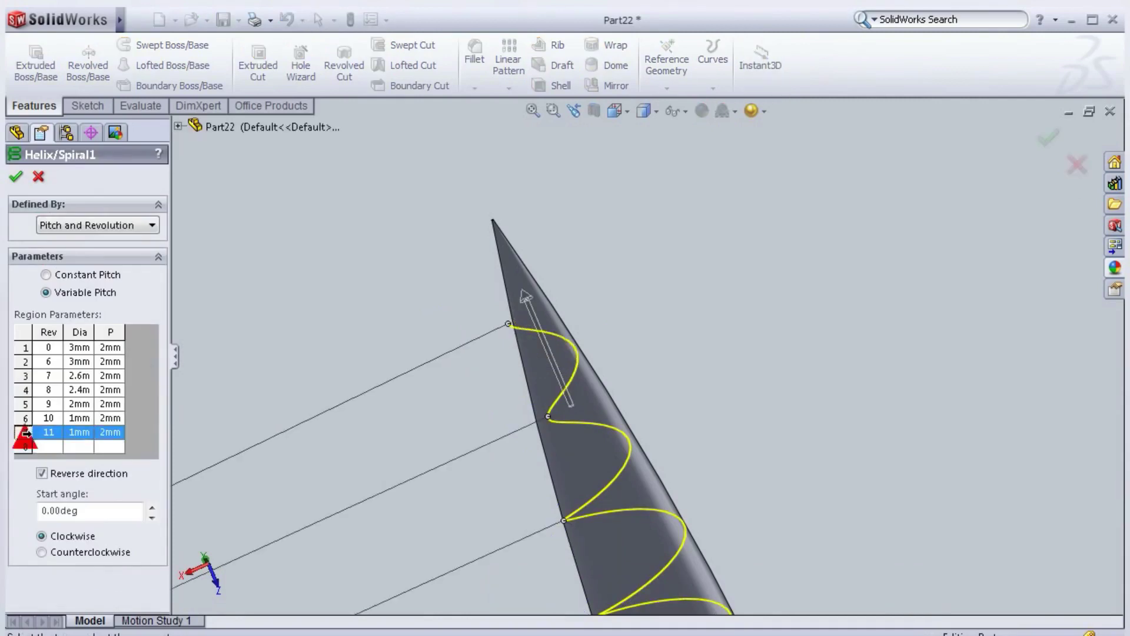
pyautogui.click(17, 177)
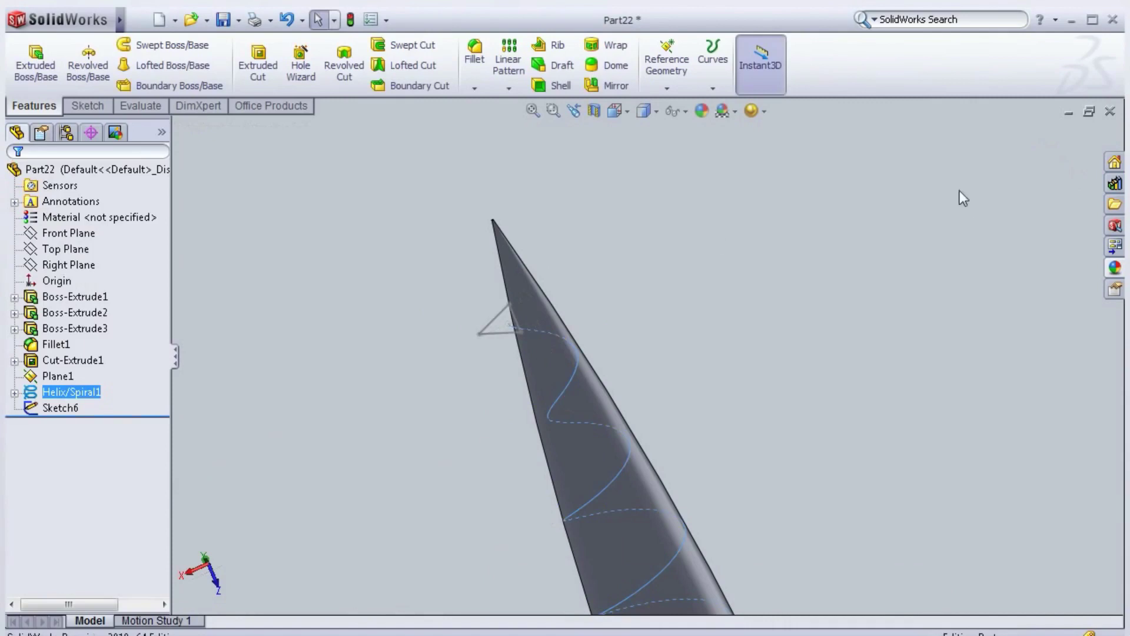
# Create a swept boss for the thread using the triangular Sketch6 as profile and the helix as path
pyautogui.click(161, 46)
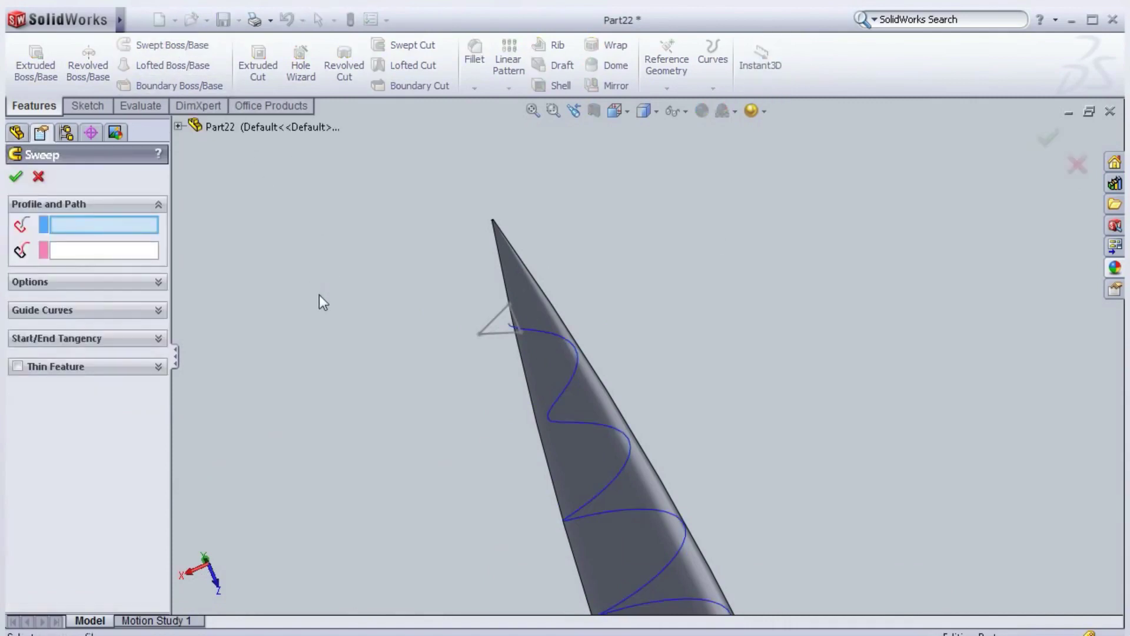
pyautogui.click(178, 126)
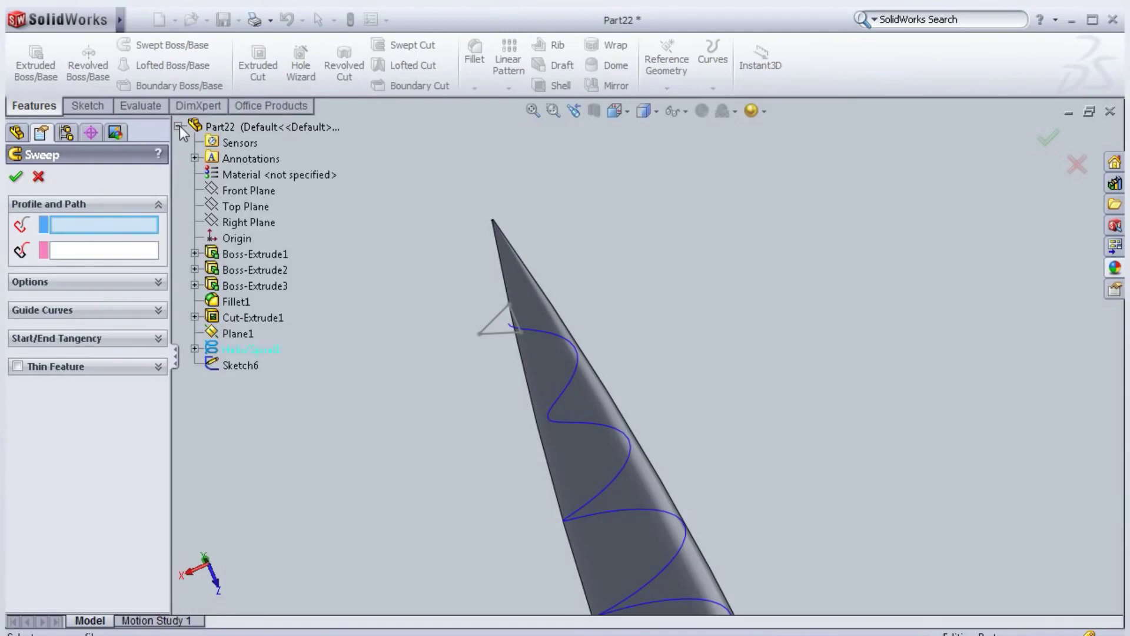
pyautogui.click(238, 365)
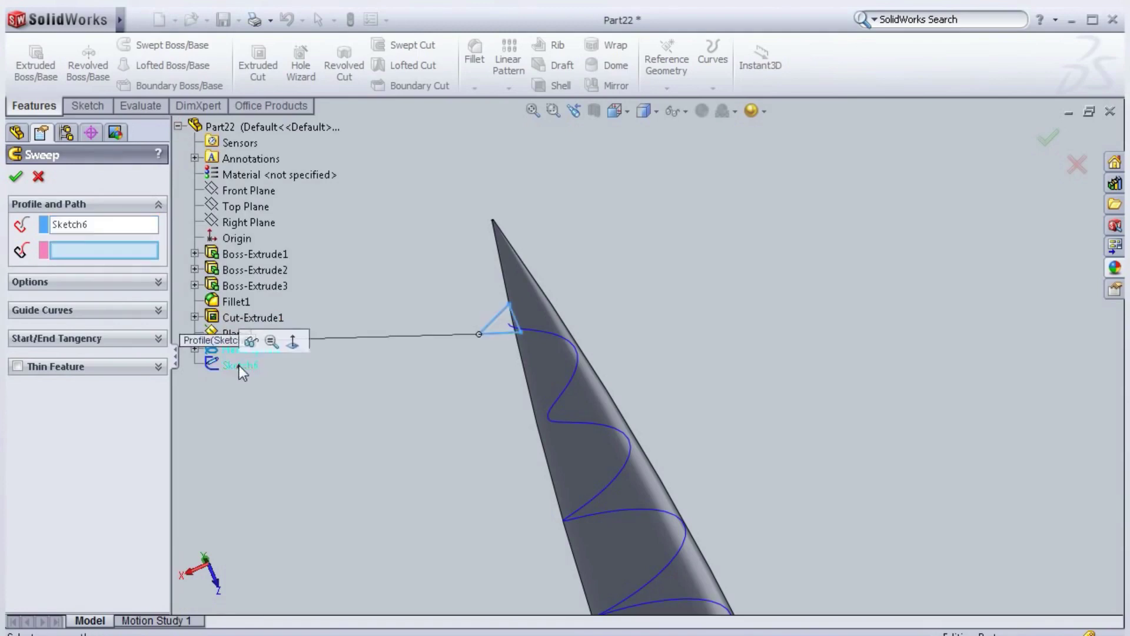
pyautogui.click(574, 372)
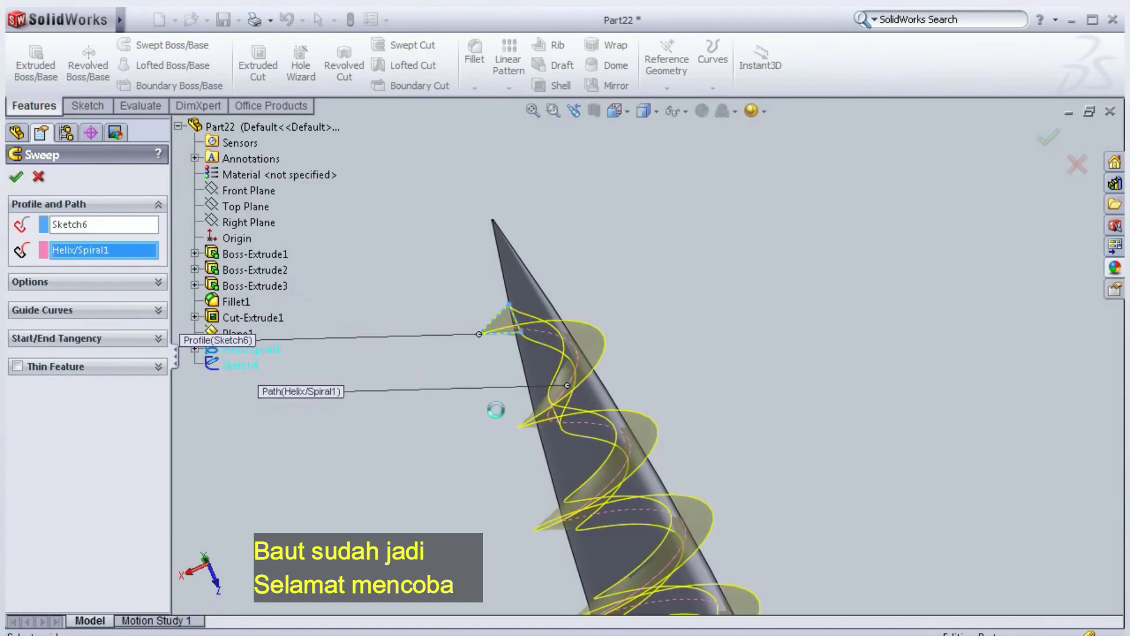
# Hide the reference plane Plane1 so only the screw body is displayed
pyautogui.moveTo(525, 411); pyautogui.dragTo(565, 320, button='middle')
pyautogui.scroll(5, 722, 400)
pyautogui.moveTo(644, 425); pyautogui.dragTo(660, 406, button='middle')
pyautogui.click(56, 376)
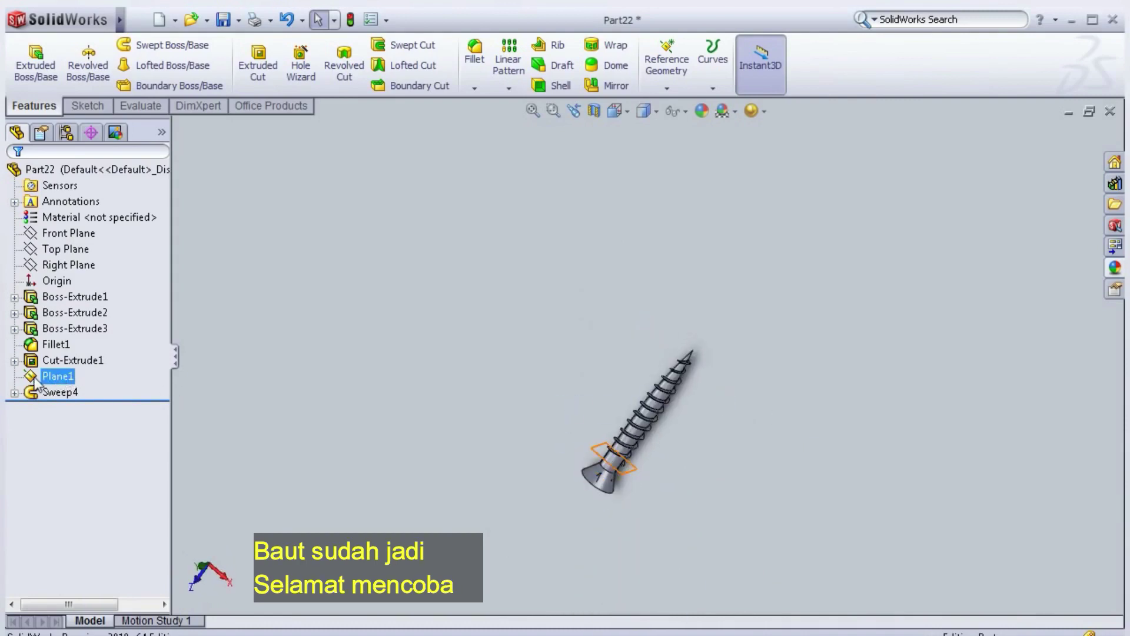
pyautogui.click(69, 352)
# Examine the finished screw from several angles, checking the thread, the pointed tip and the cross-recessed head
pyautogui.scroll(-5, 654, 468)
pyautogui.moveTo(598, 434); pyautogui.dragTo(599, 319, button='middle')
pyautogui.scroll(-2, 599, 319)
pyautogui.scroll(3, 778, 221)
pyautogui.moveTo(779, 220); pyautogui.dragTo(396, 331, button='middle')
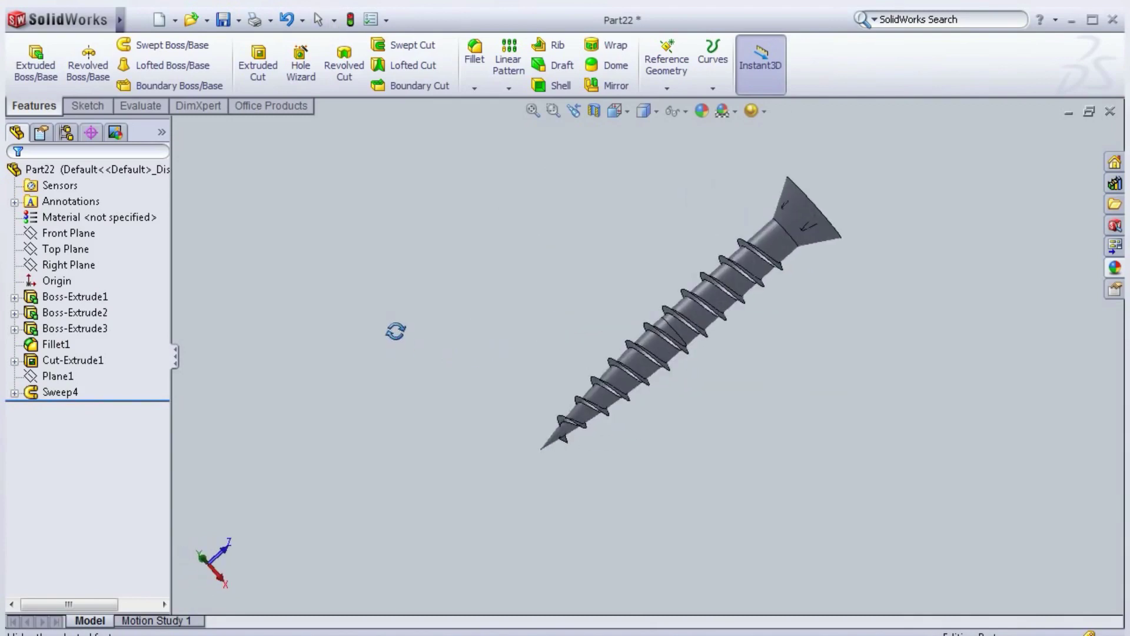
pyautogui.moveTo(665, 272); pyautogui.dragTo(573, 493, button='middle')
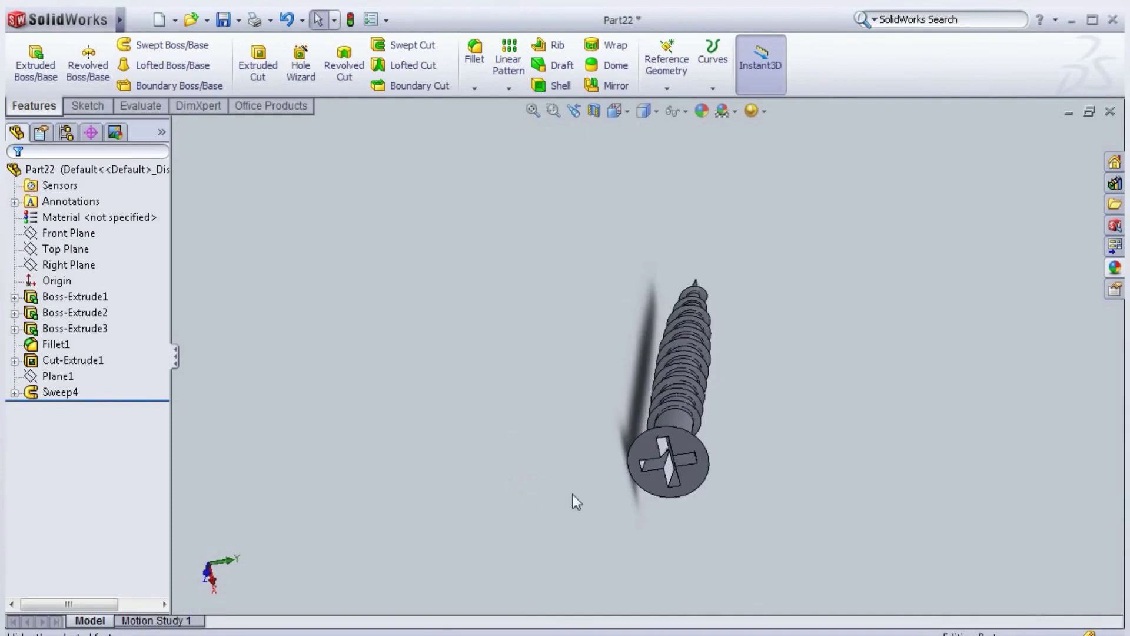
pyautogui.moveTo(789, 409); pyautogui.dragTo(682, 394, button='middle')
pyautogui.scroll(-5, 654, 383)
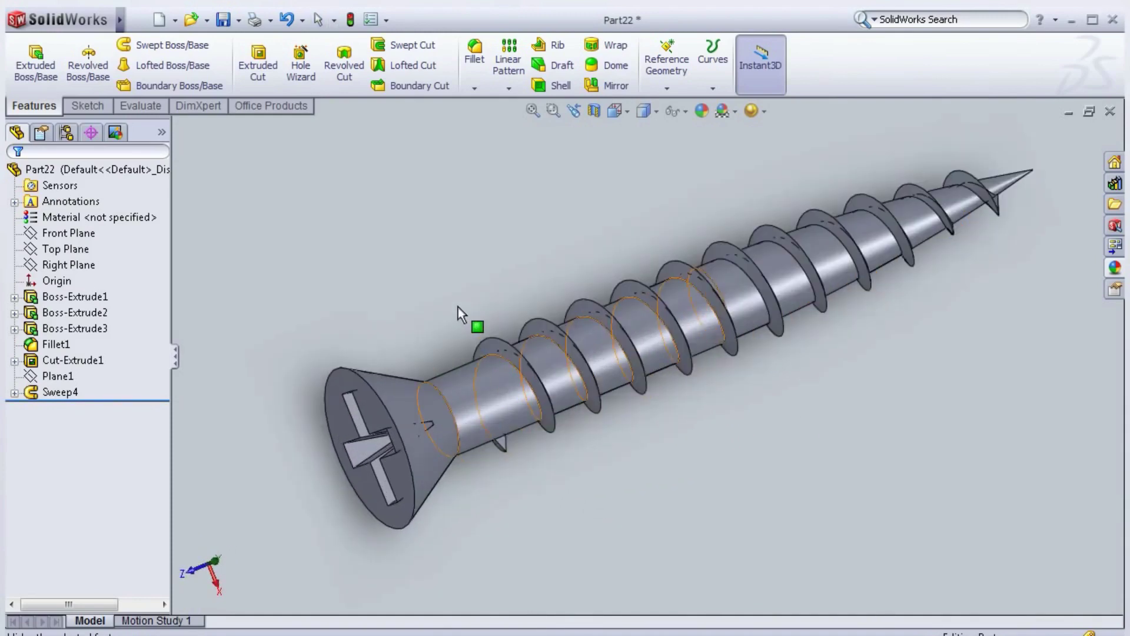
pyautogui.moveTo(447, 306); pyautogui.dragTo(464, 305, button='middle')
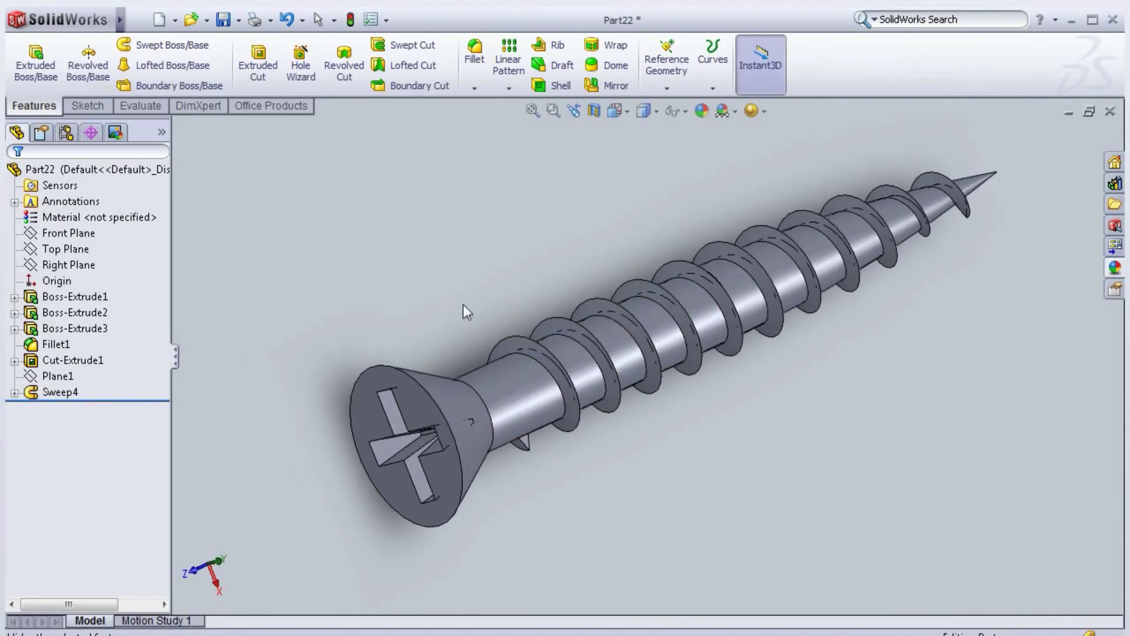
pyautogui.scroll(-1, 463, 305)
pyautogui.moveTo(455, 369); pyautogui.dragTo(481, 359, button='middle')
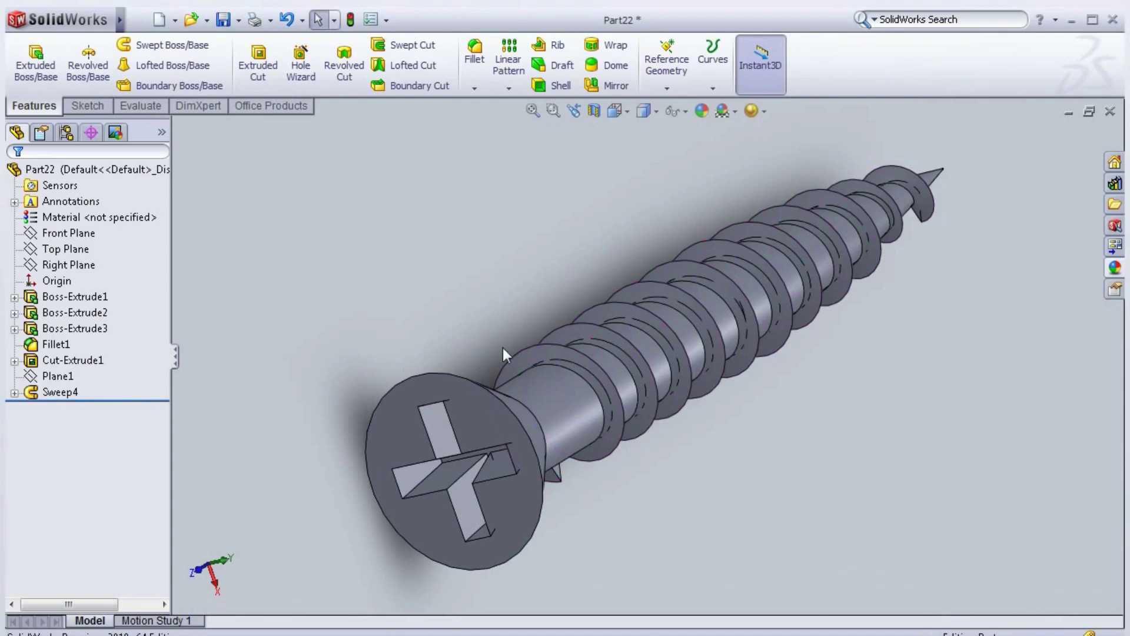